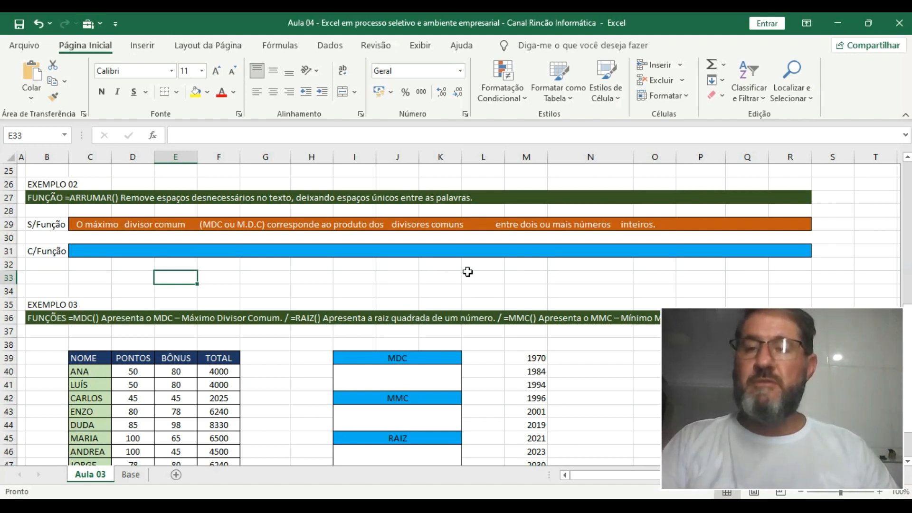
Enter =AGORA() in cell D14 beside the AGORA label to insert the current date and time
scroll(468, 272, "down", 2)
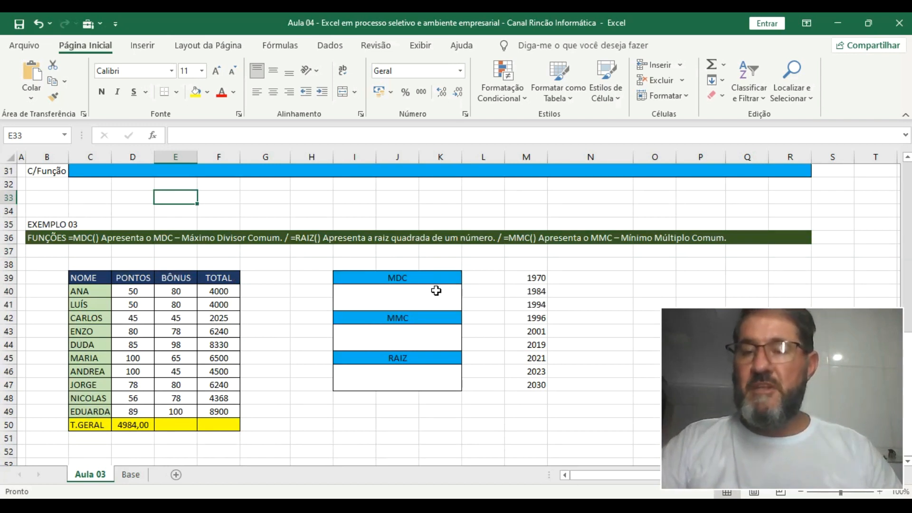
scroll(436, 290, "up", 10)
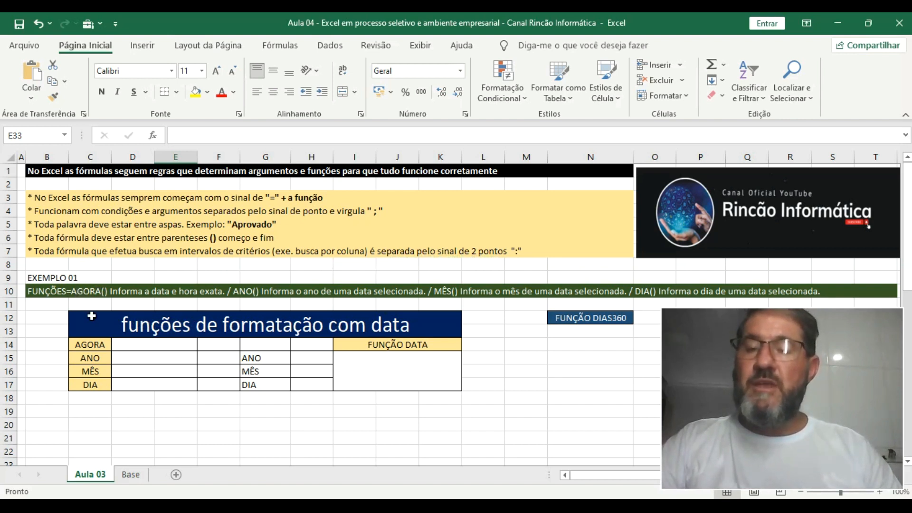
left_click(134, 347)
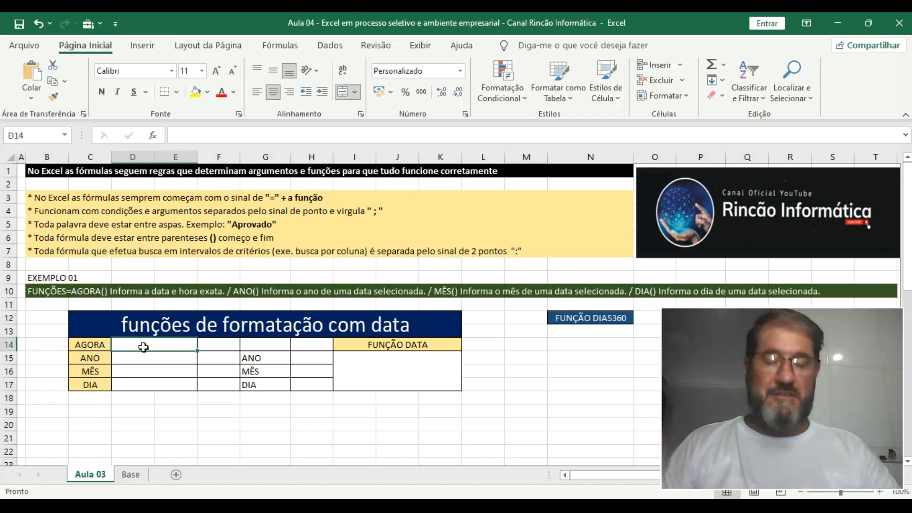
type("=")
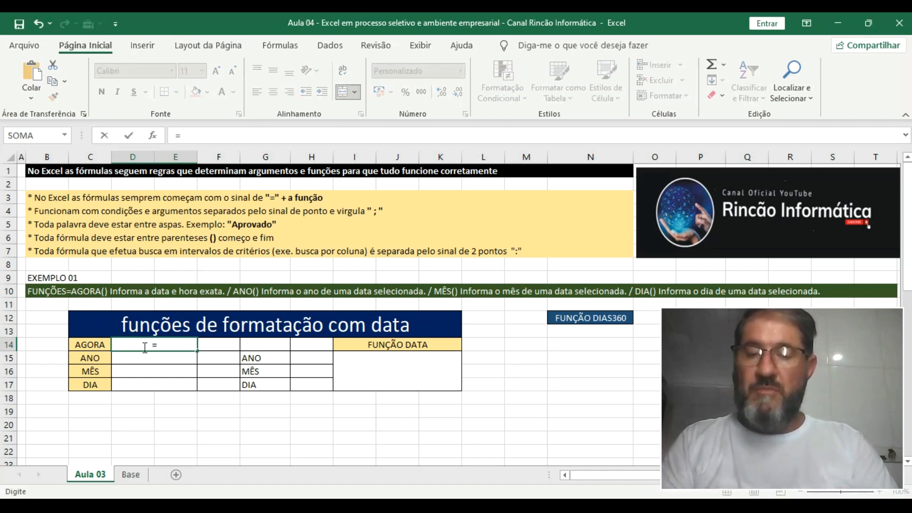
type("ag")
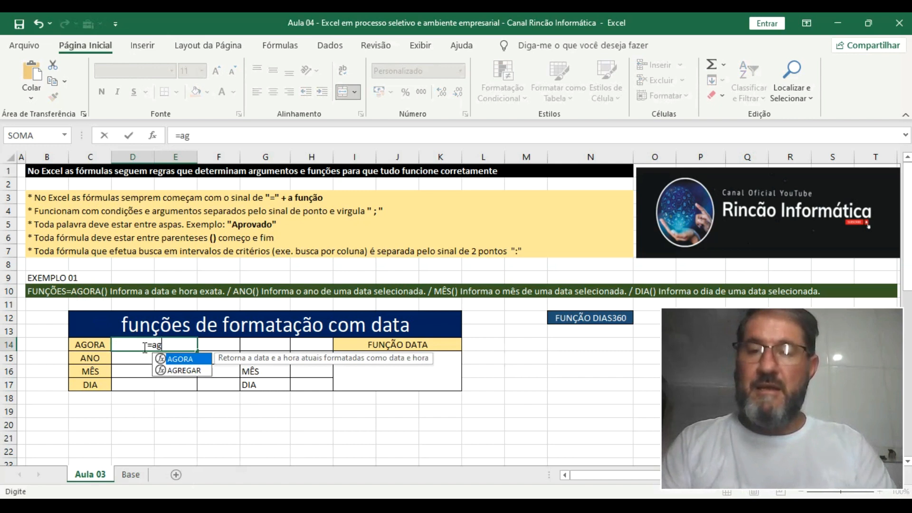
key("Tab")
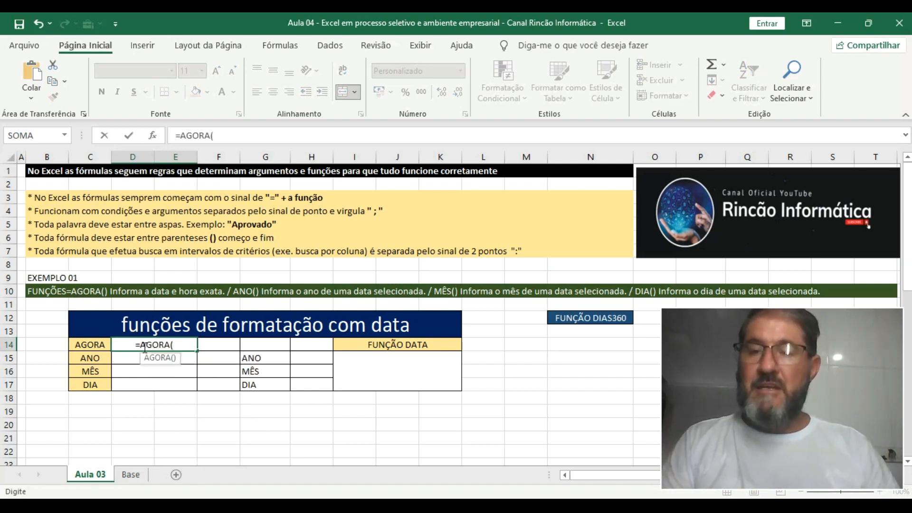
type(")")
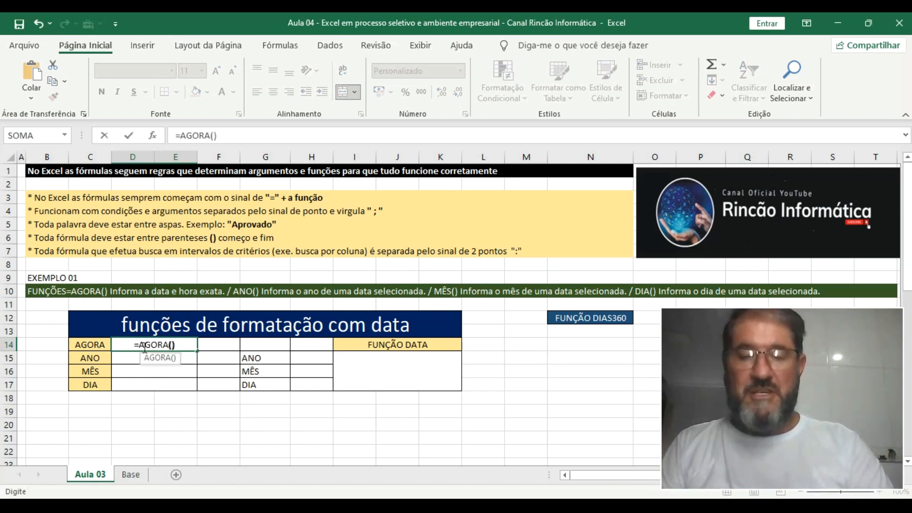
key("Return")
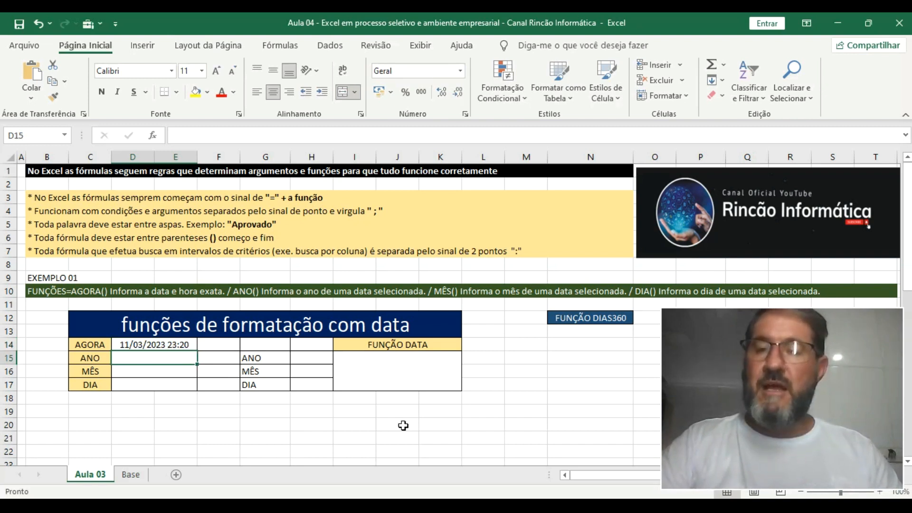
left_click(161, 424)
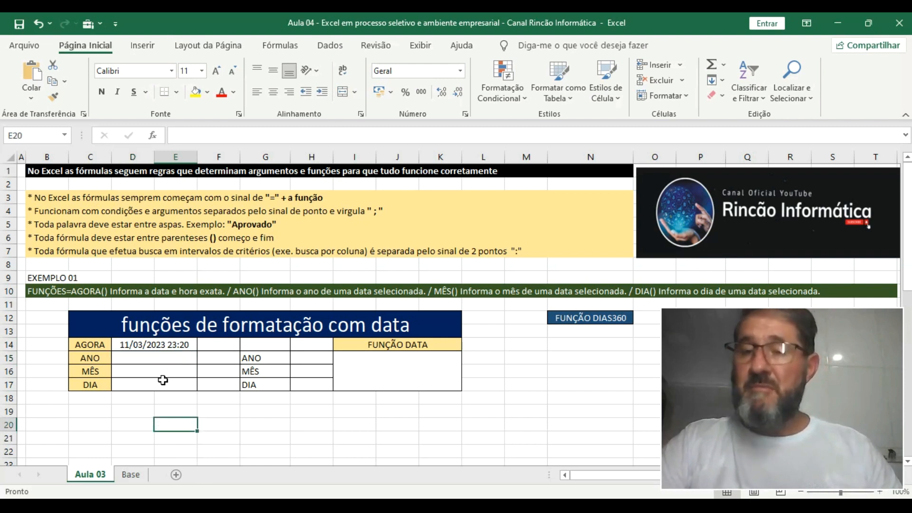
left_click(163, 346)
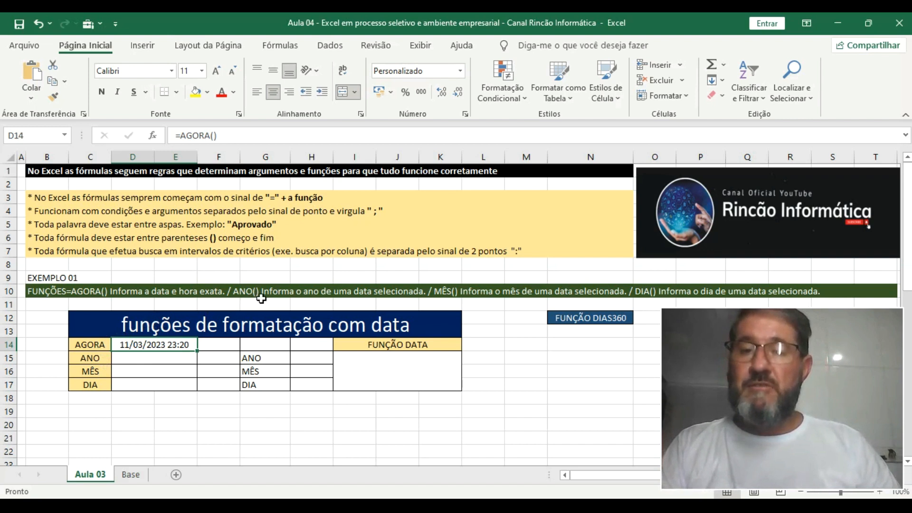
Enter =ANO(D14) in cell D15 to extract the year from the date in the AGORA row
left_click(164, 359)
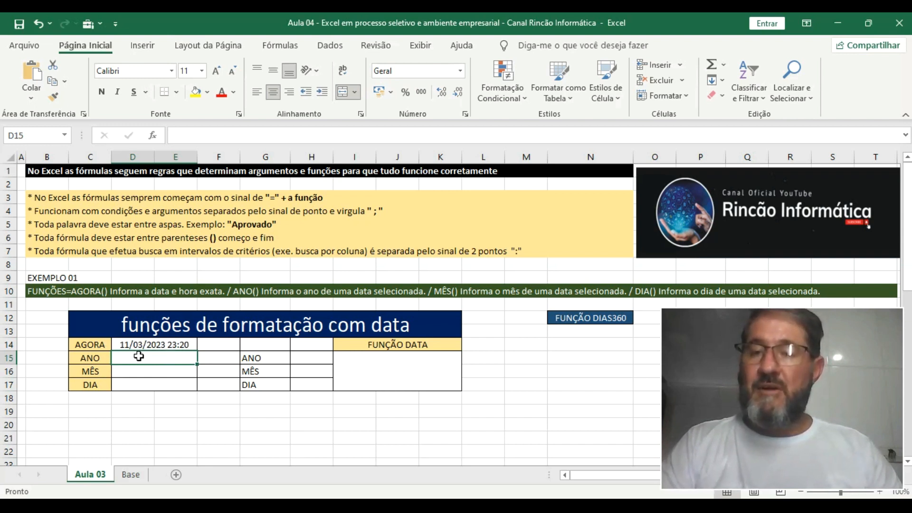
type("=")
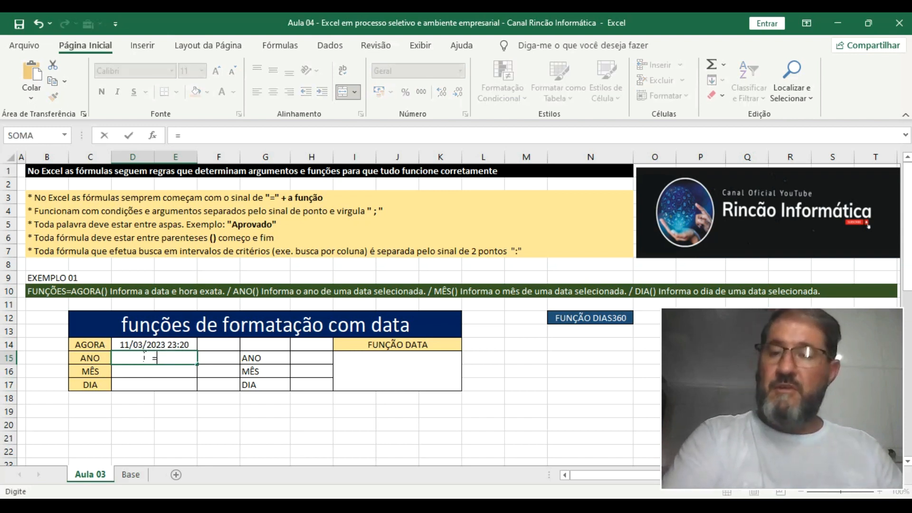
type("ano")
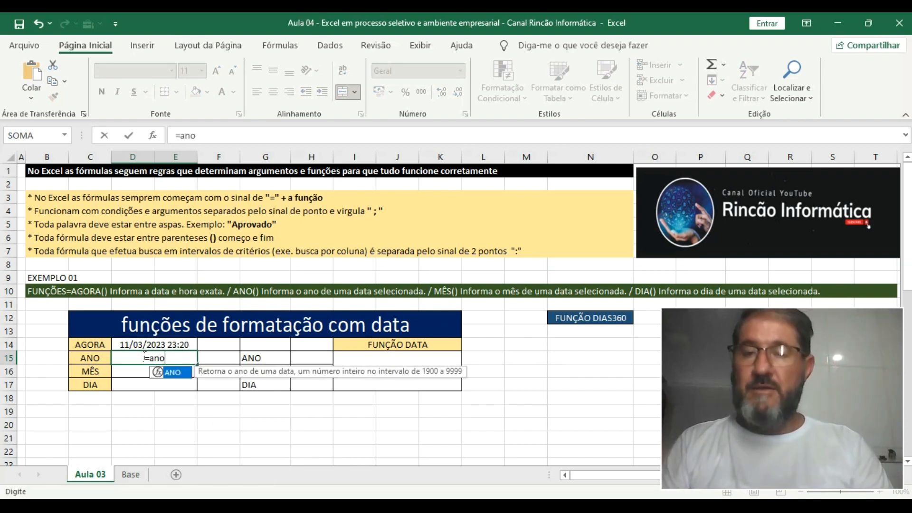
key("Tab")
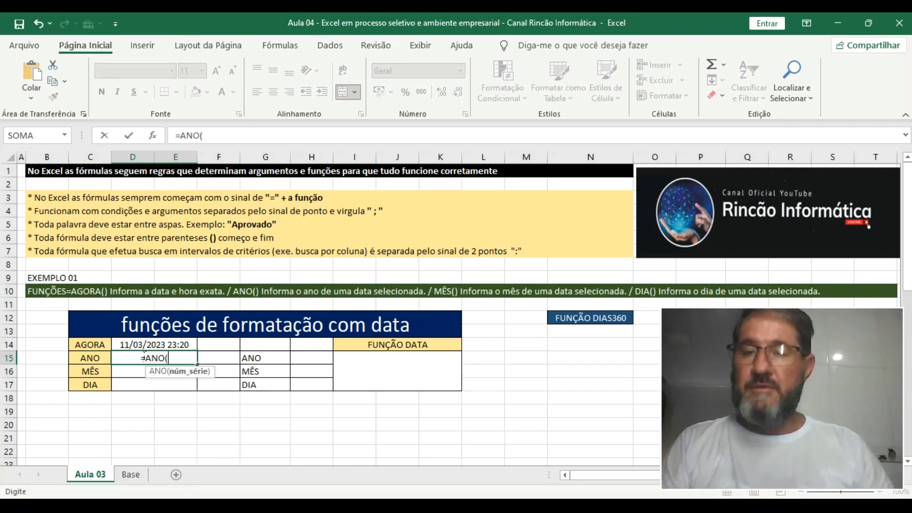
left_click(170, 344)
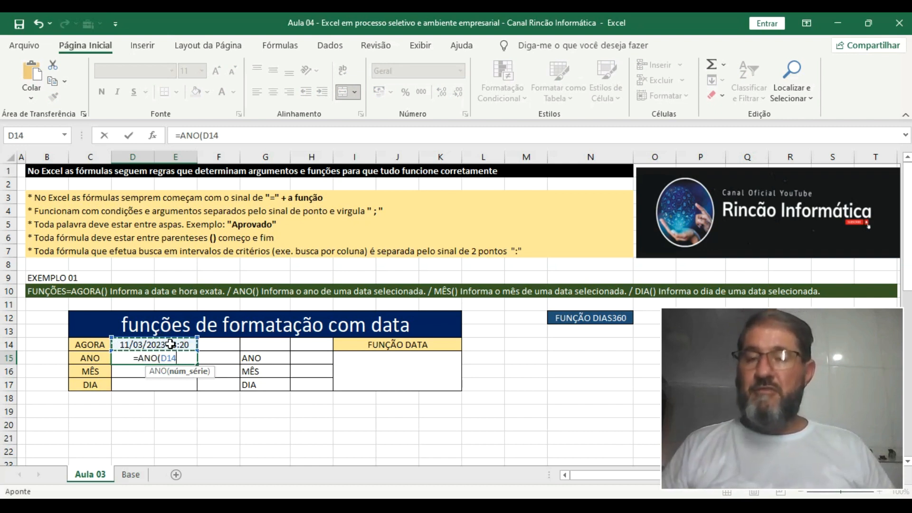
type(")")
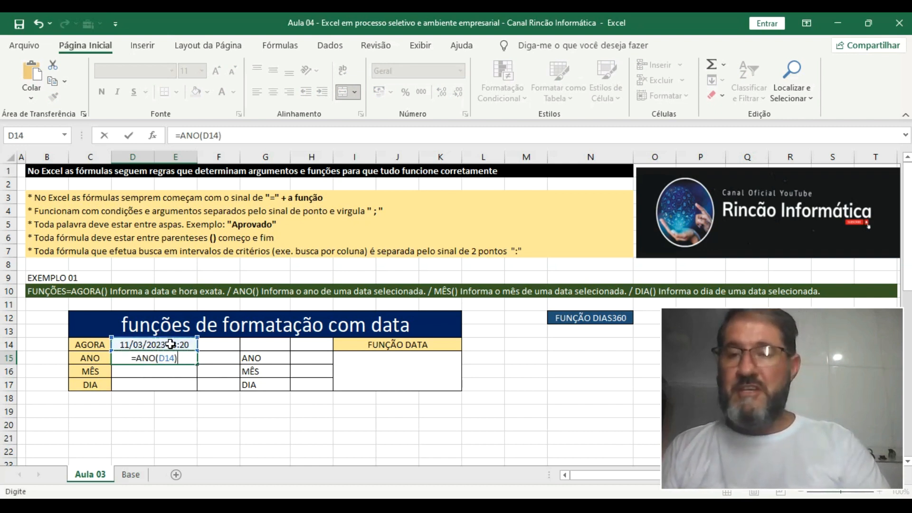
key("Return")
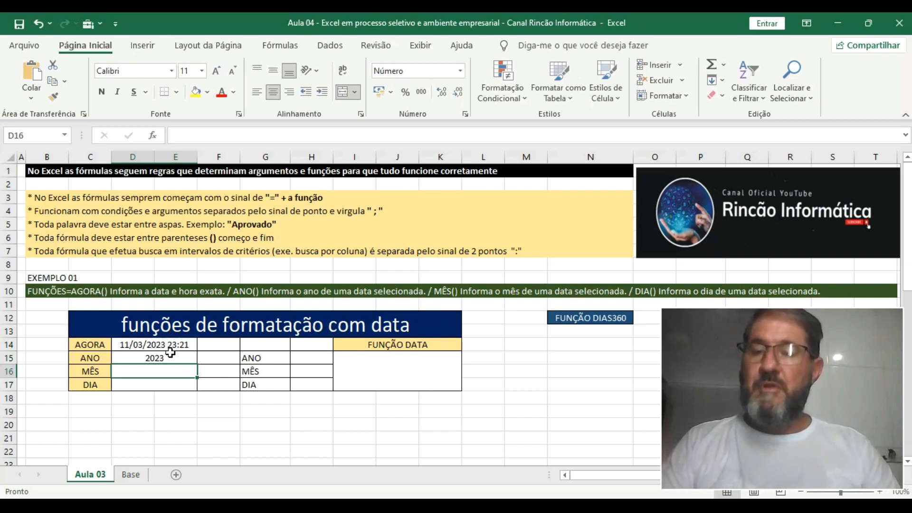
left_click(166, 356)
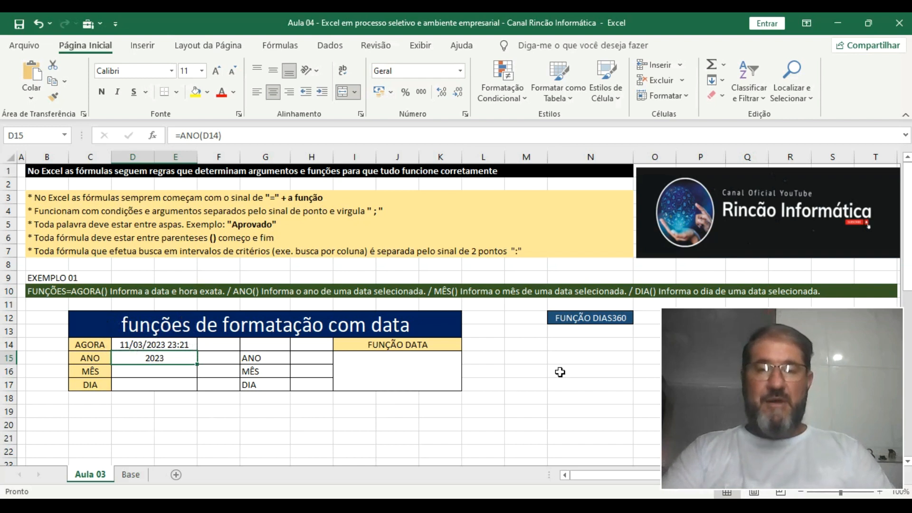
Enter the date 11/03/2023 in cell N15, below the FUNÇÃO DIAS360 heading
left_click(565, 357)
type("11/03")
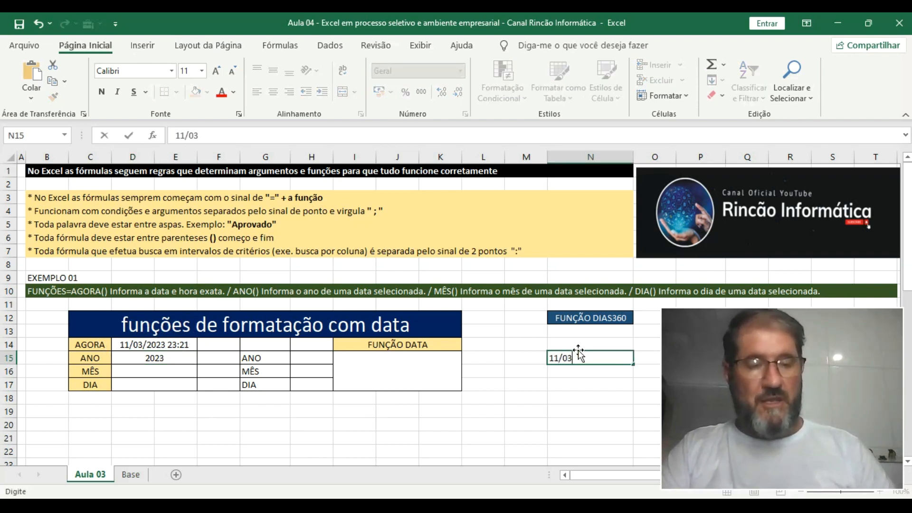
type("/2023")
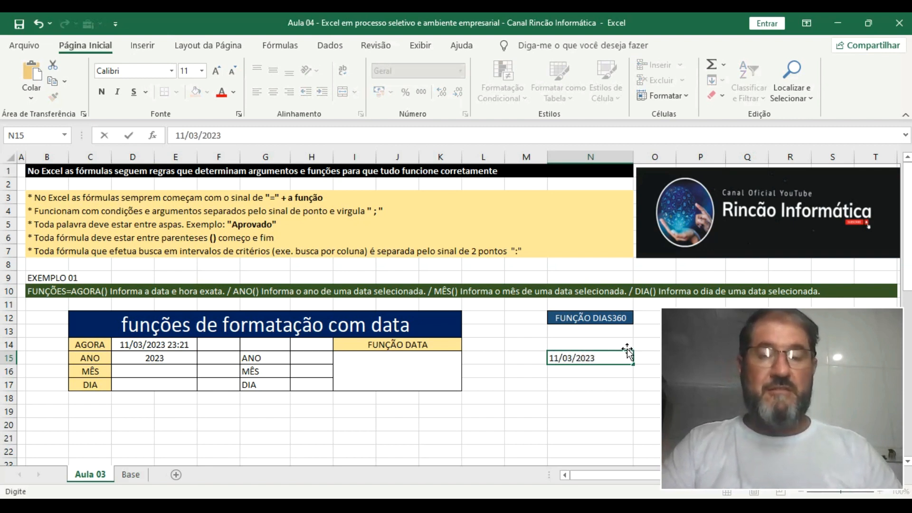
key("Return")
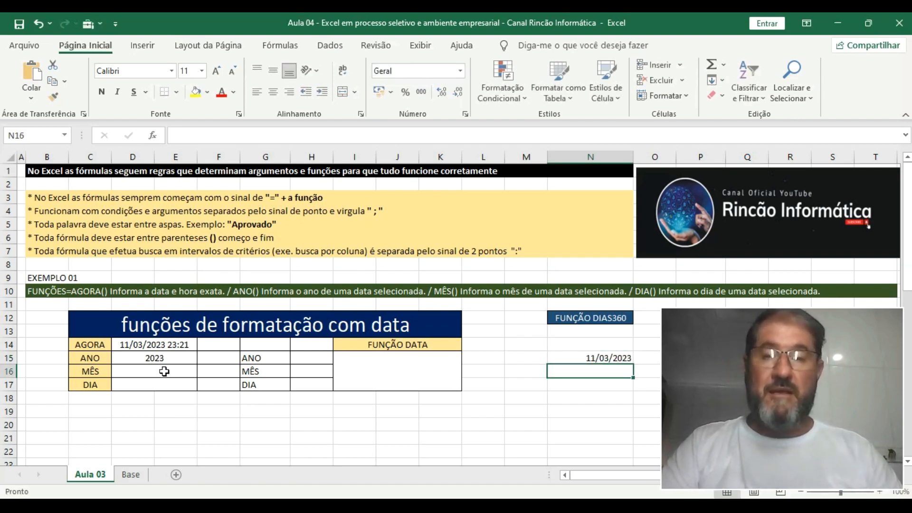
Change the year formula in D15 to =ANO(N15) and compare the cells it involves
left_click(160, 359)
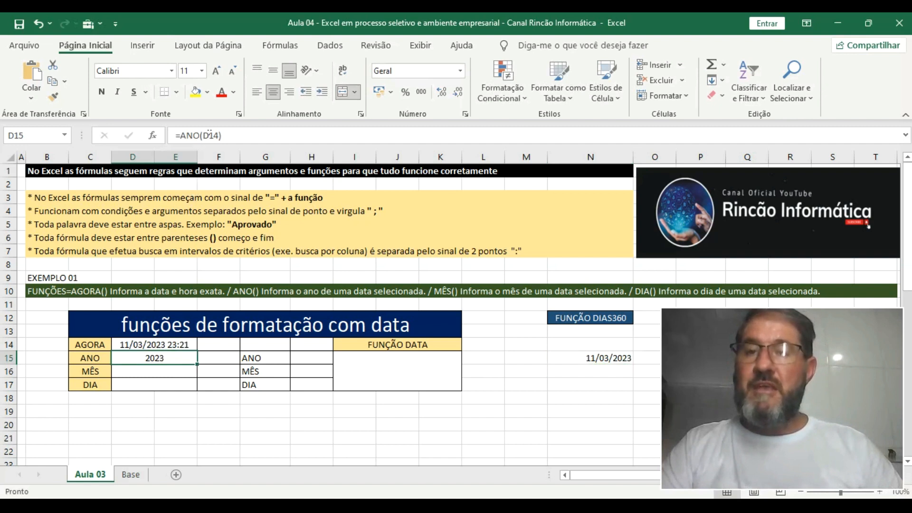
left_click(203, 135)
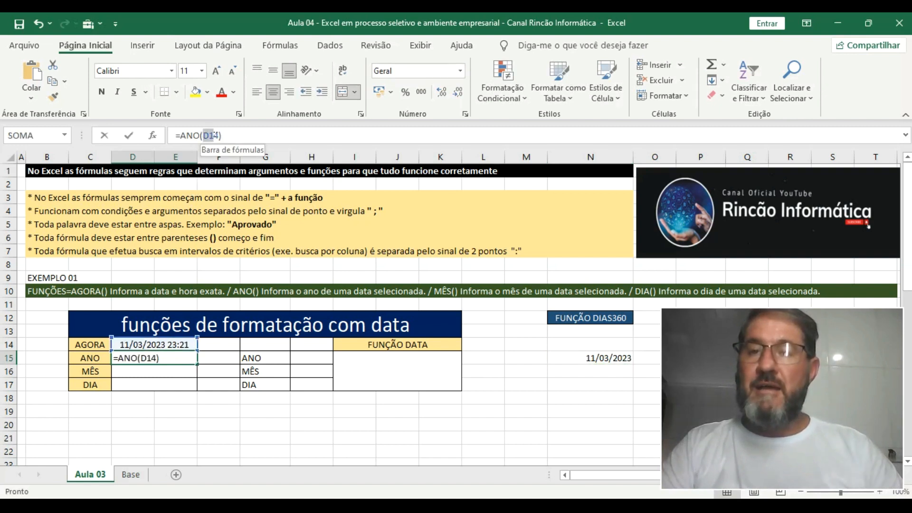
left_click(589, 356)
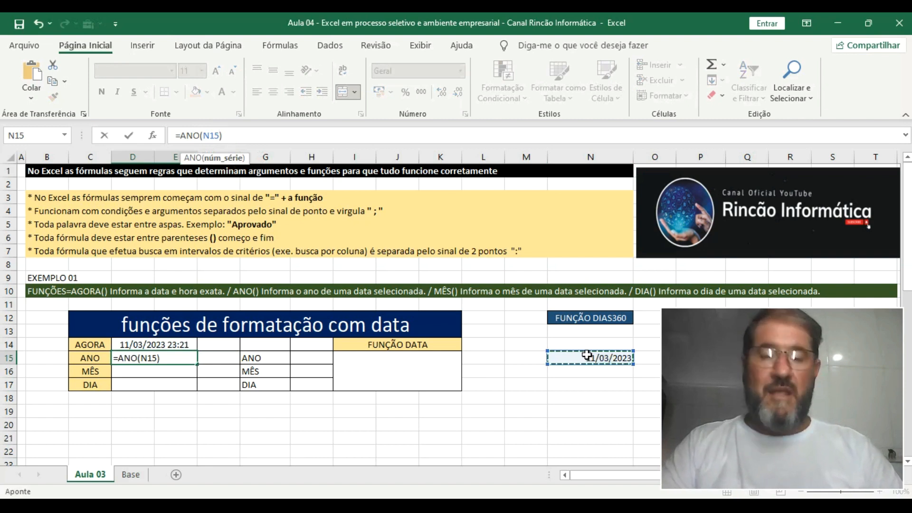
key("Return")
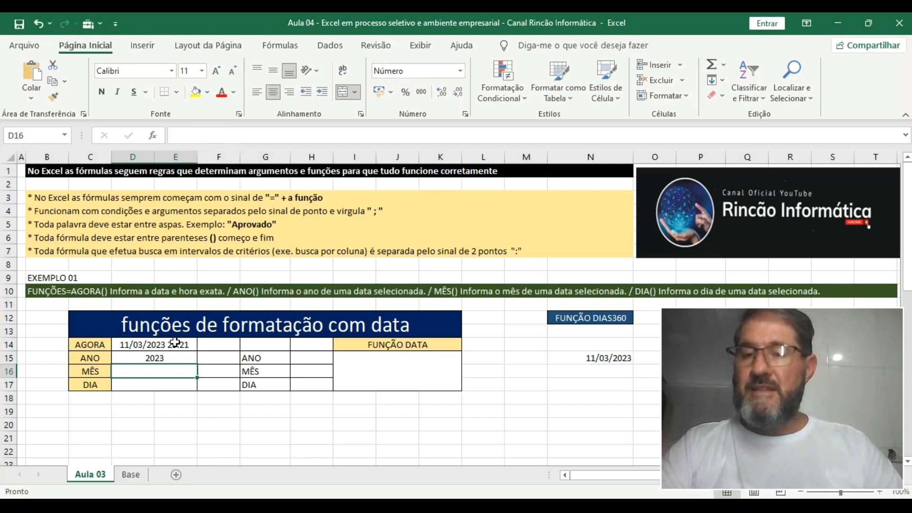
left_click(176, 346)
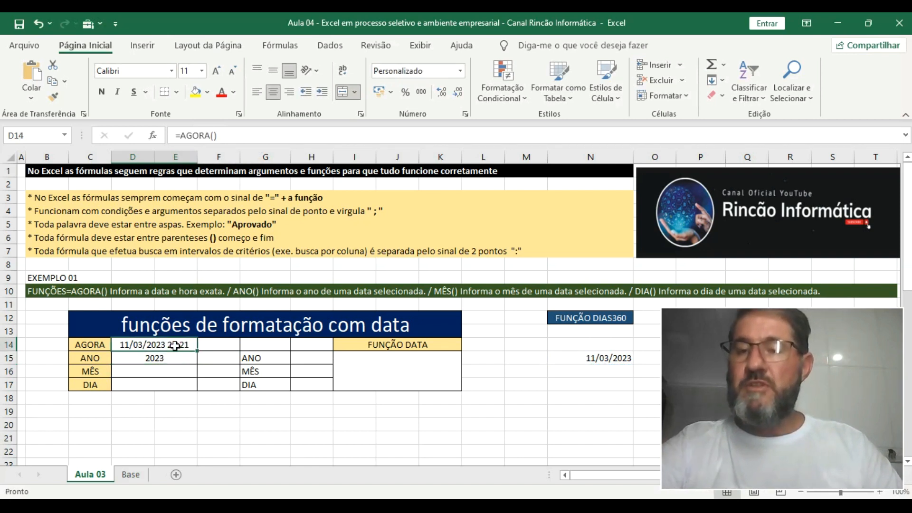
left_click(175, 359)
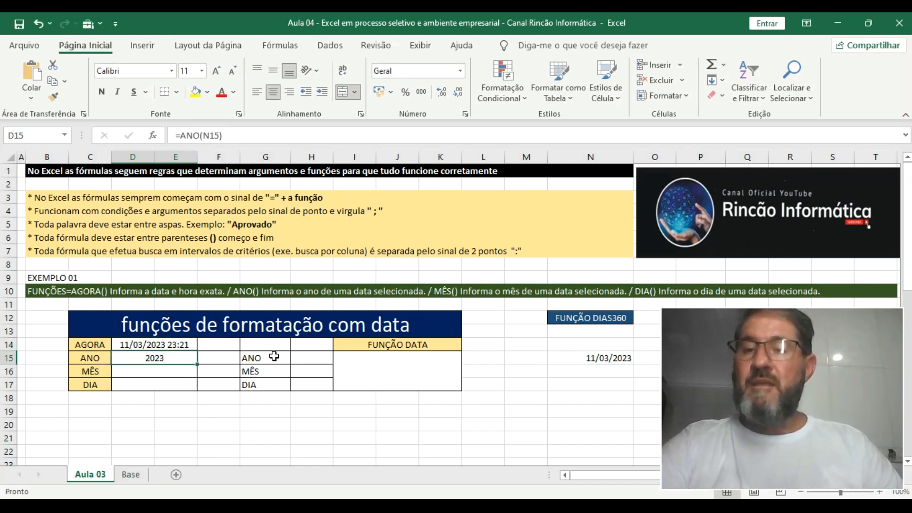
left_click(615, 358)
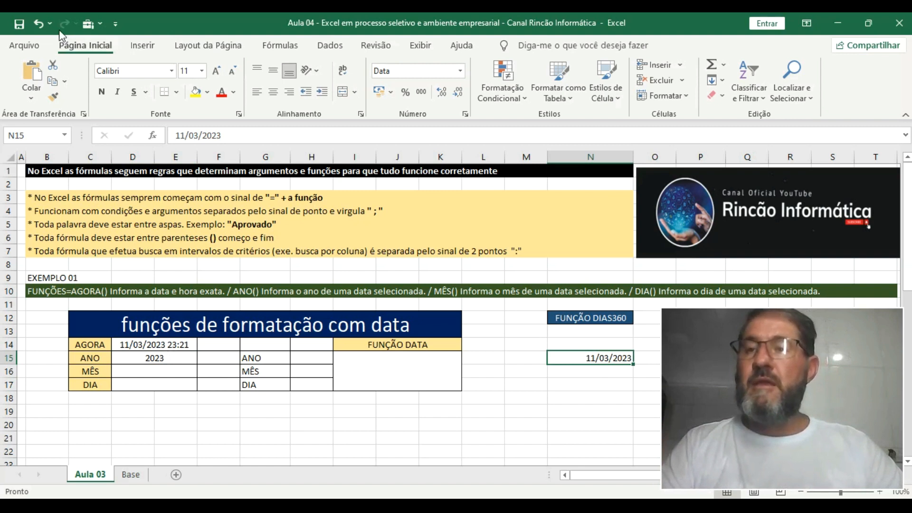
Undo the reference change in the D15 year formula and the date entry in N15
left_click(39, 22)
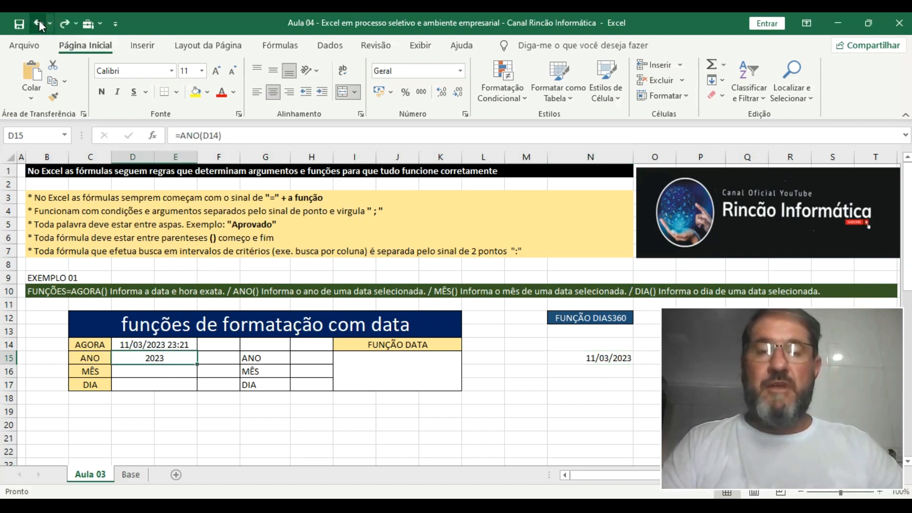
left_click(39, 23)
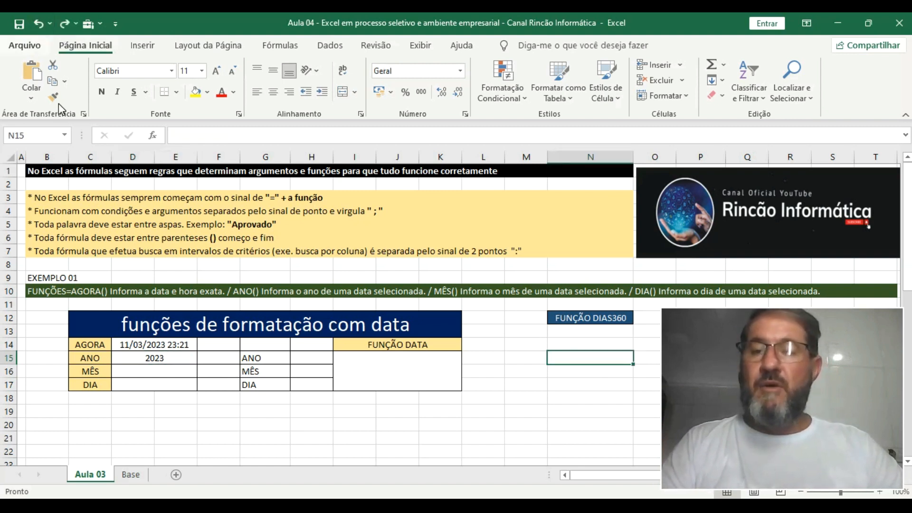
left_click(174, 361)
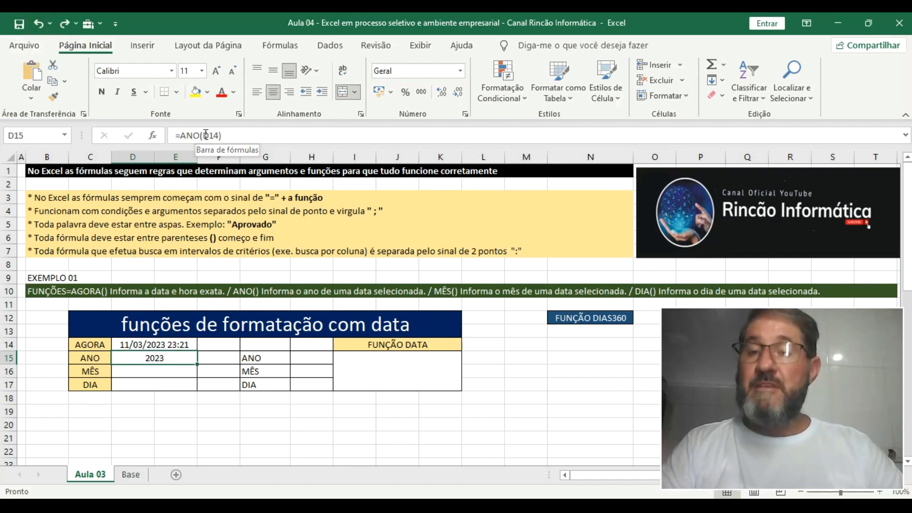
Enter =MÊS(D14) in cell D16 to extract the month from the date in the AGORA row
left_click(166, 374)
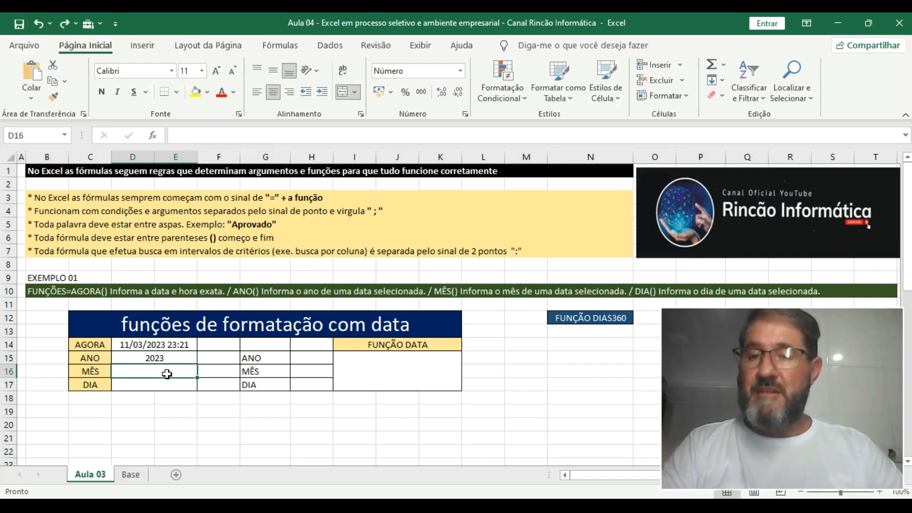
type("=mê")
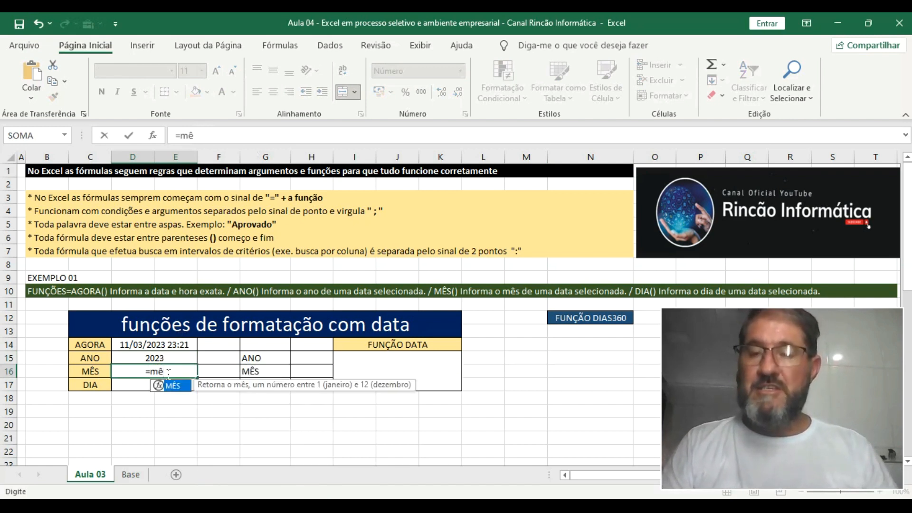
key("Tab")
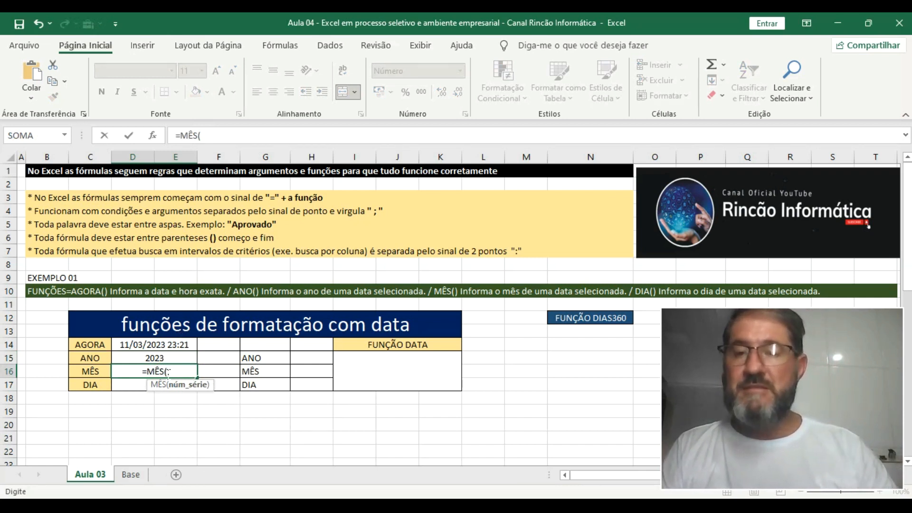
left_click(167, 345)
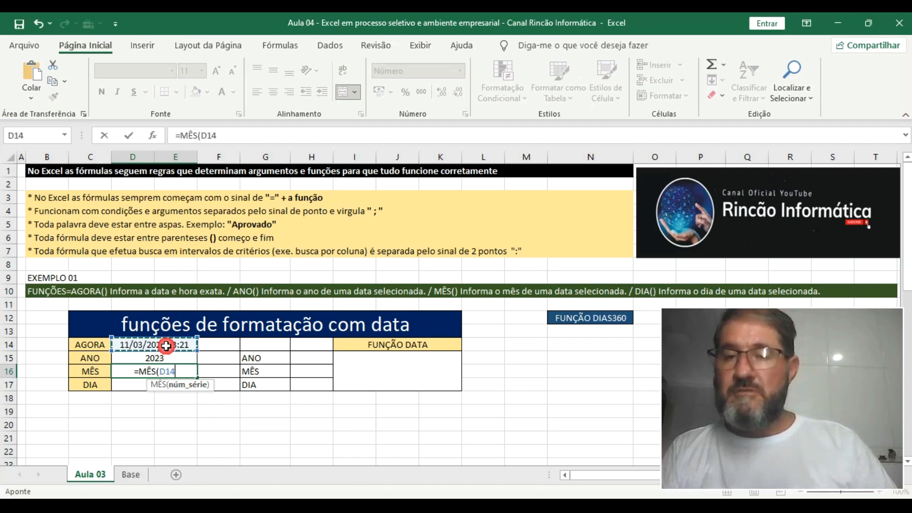
left_click(232, 138)
type(")")
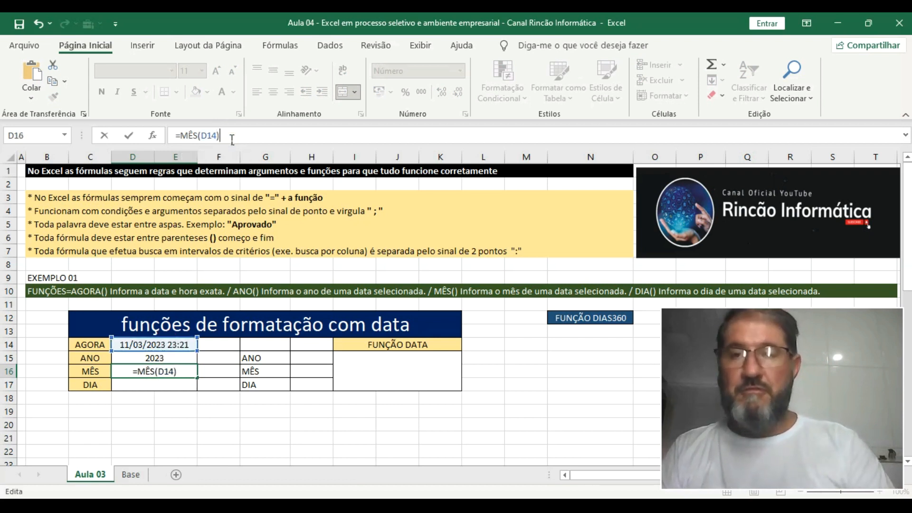
key("Return")
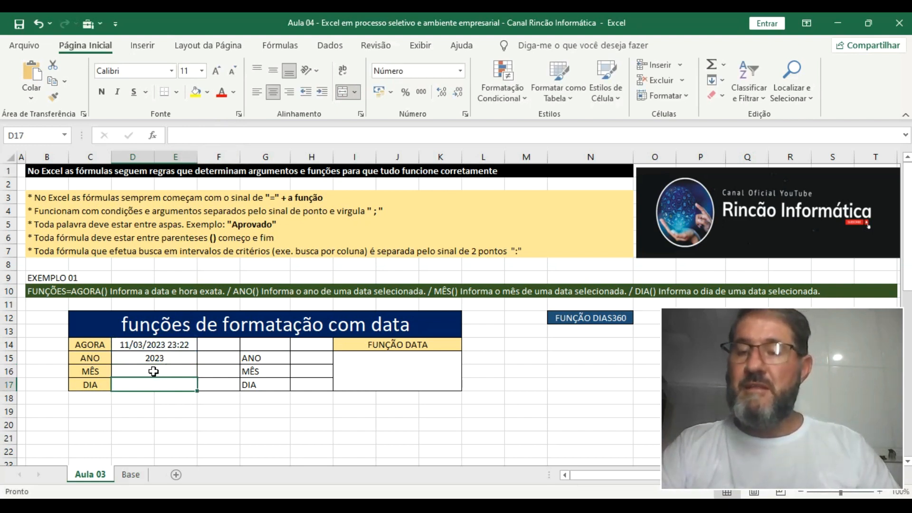
left_click(141, 344)
left_click(154, 373)
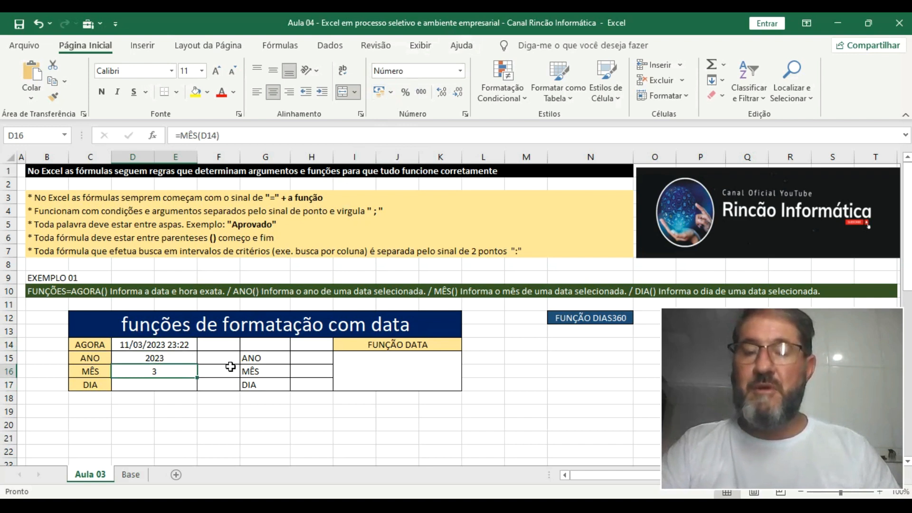
Enter =DIA(D14) in cell D17 to extract the day from the date in the AGORA row
left_click(150, 381)
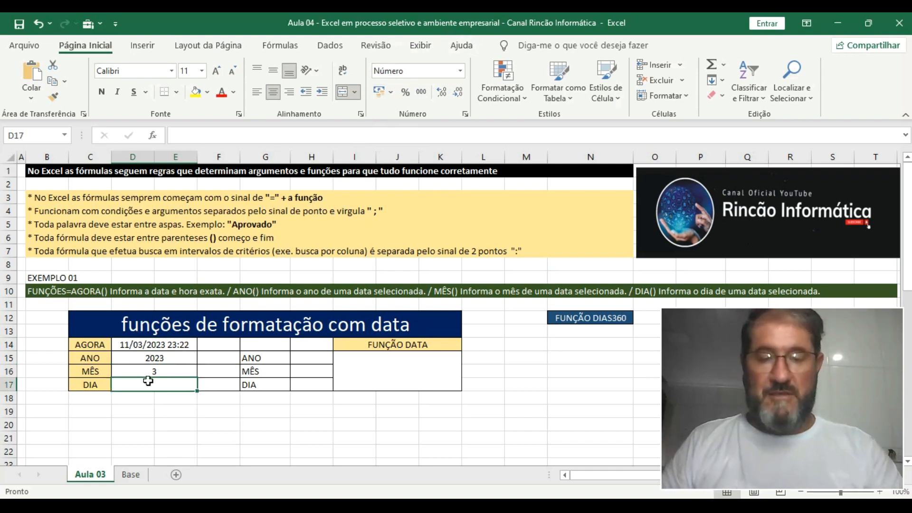
type("=di")
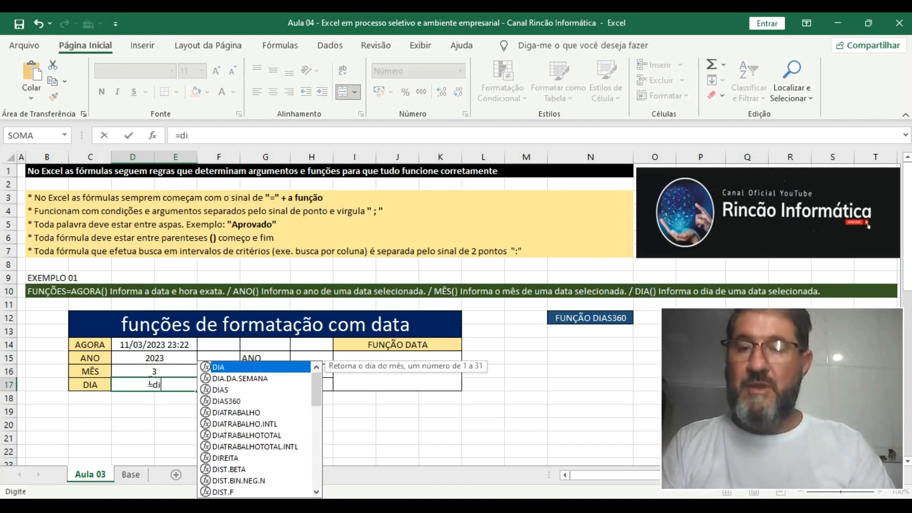
key("Tab")
left_click(158, 342)
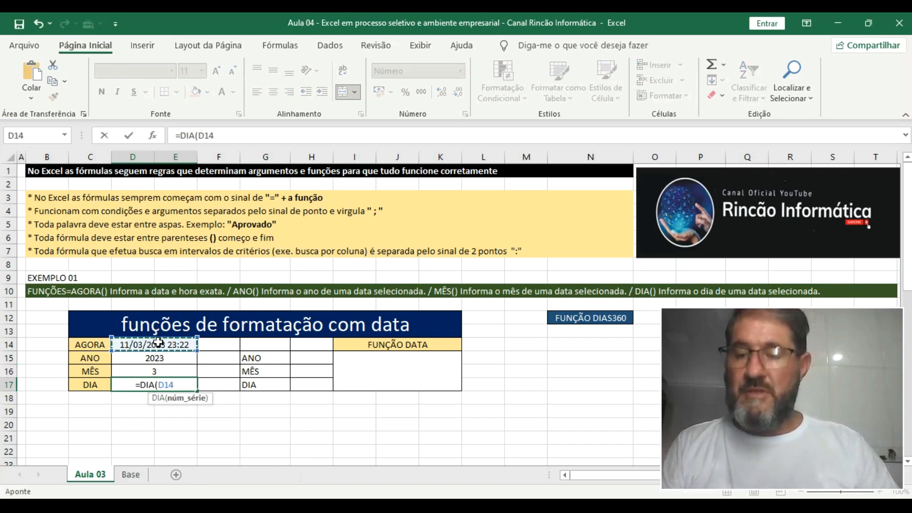
type(")")
key("Return")
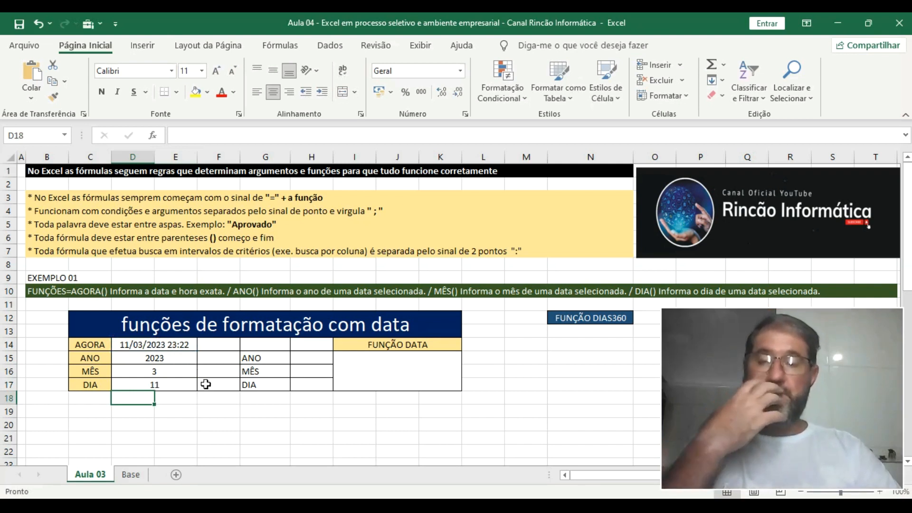
Examine the labels in G15:G17 and the options in the dropdown lists of cells H15, H16 and H17
left_click(307, 361)
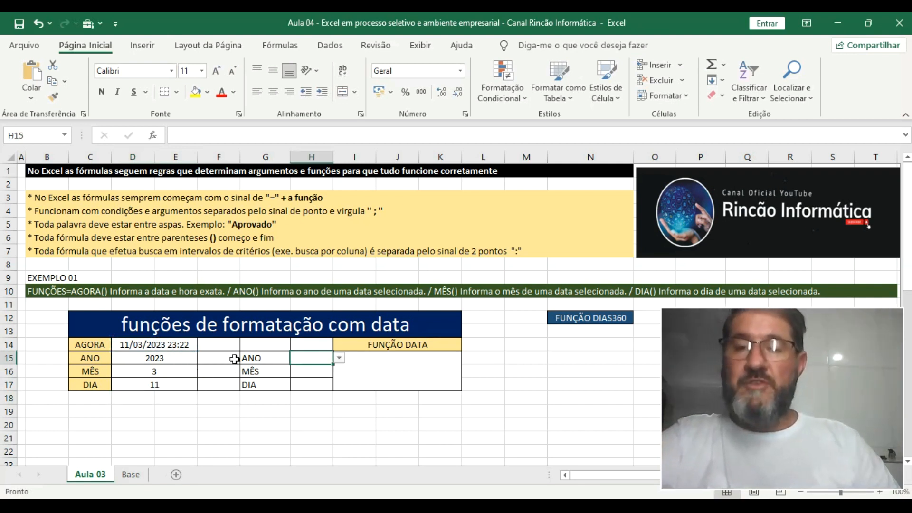
left_click(223, 359)
left_click(263, 360)
left_click(266, 372)
left_click(270, 384)
left_click(312, 359)
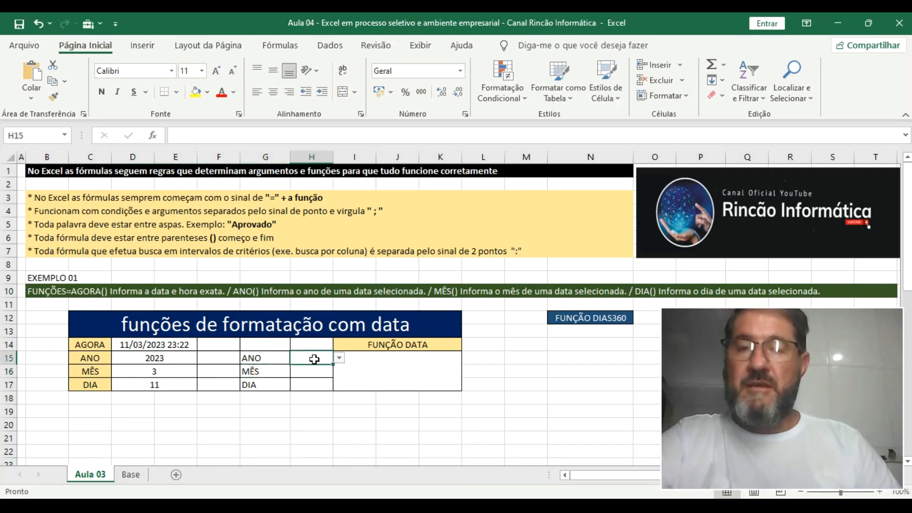
left_click(339, 359)
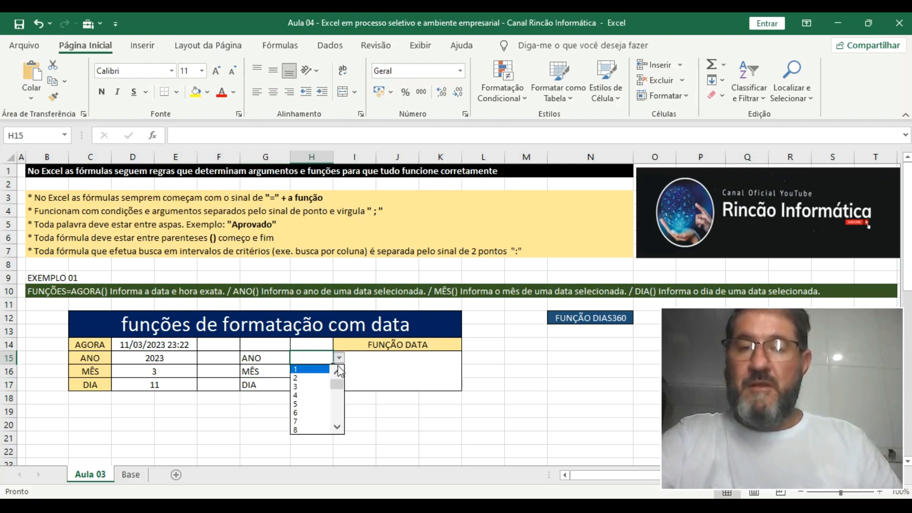
mouse_move(340, 387)
left_mouse_down()
mouse_move(340, 417)
mouse_move(340, 382)
left_mouse_up()
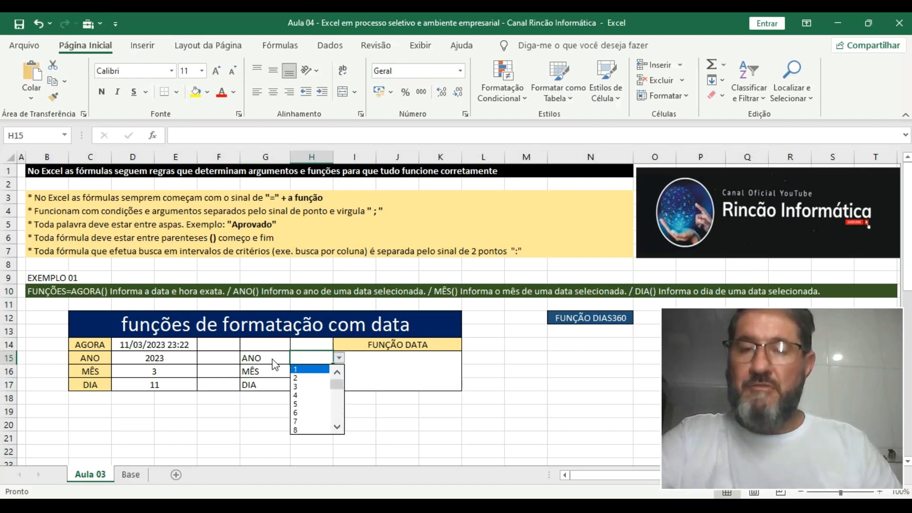
key("Escape")
left_click(296, 371)
left_click(340, 374)
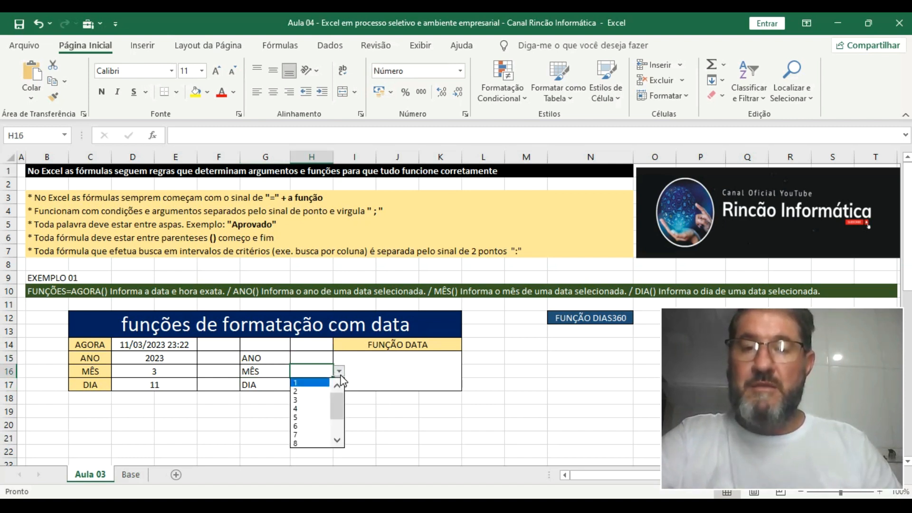
left_click_drag(335, 398, 338, 421)
left_click(298, 400)
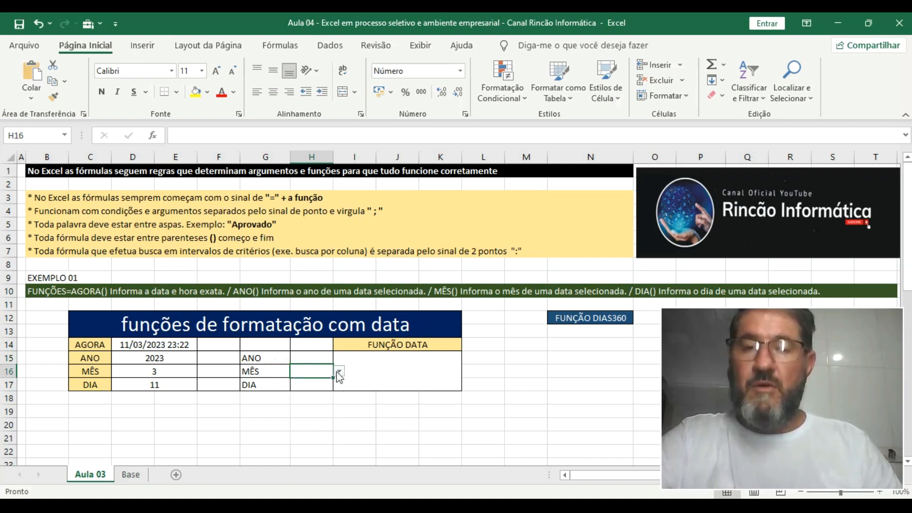
left_click(336, 385)
left_click(328, 386)
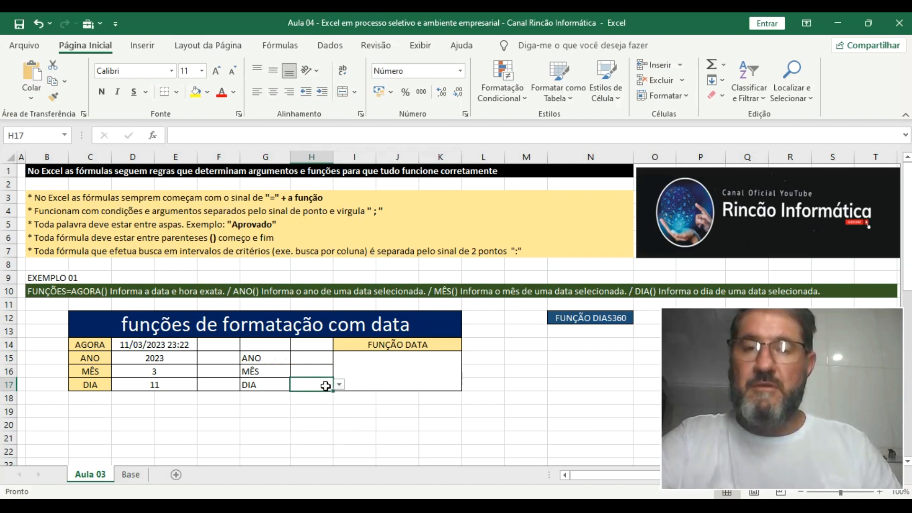
left_click(339, 385)
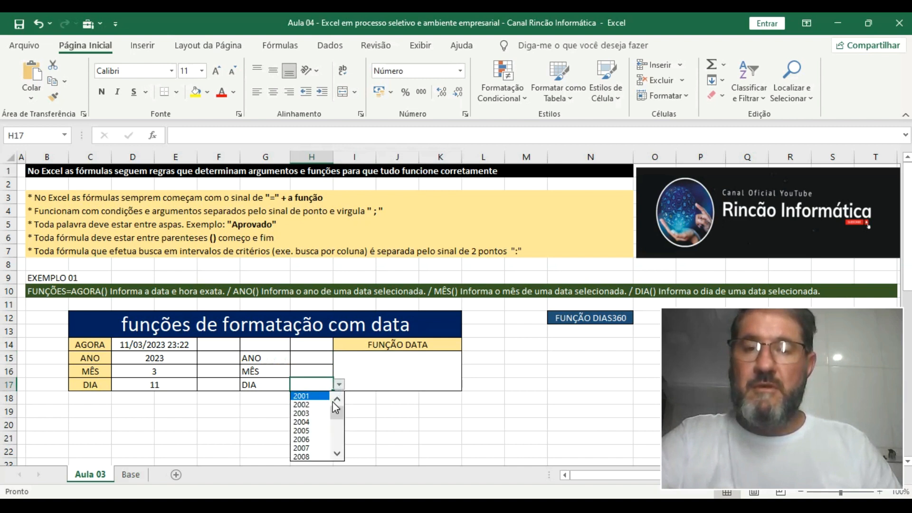
Swap the labels around MÊS, entering ANO in cell G17 and DIA in cell G15
left_click(261, 387)
left_click(256, 382)
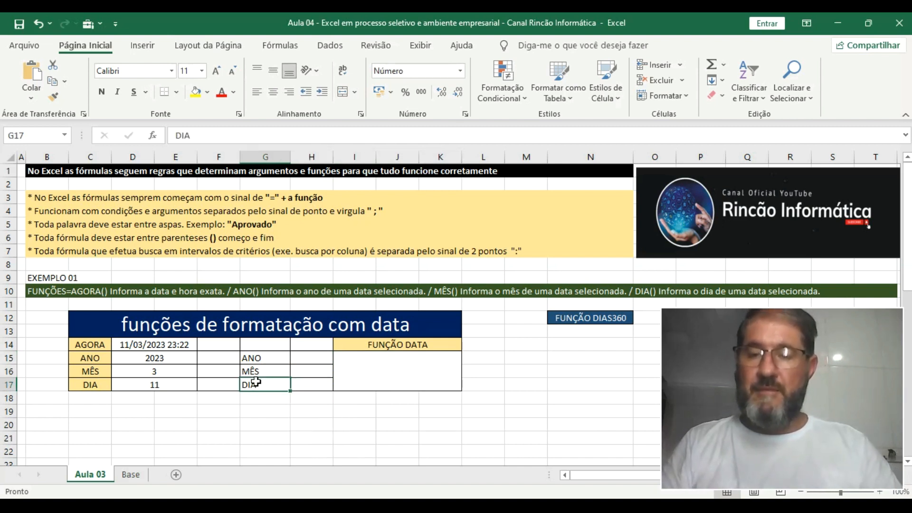
type("an")
key("BackSpace")
key("BackSpace")
type("ano")
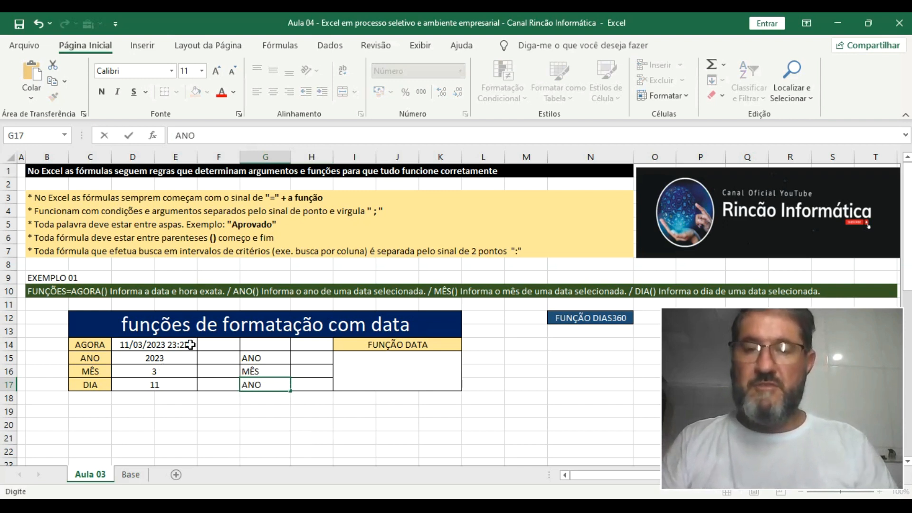
key("Up")
key("Up")
key("Up")
key("Down")
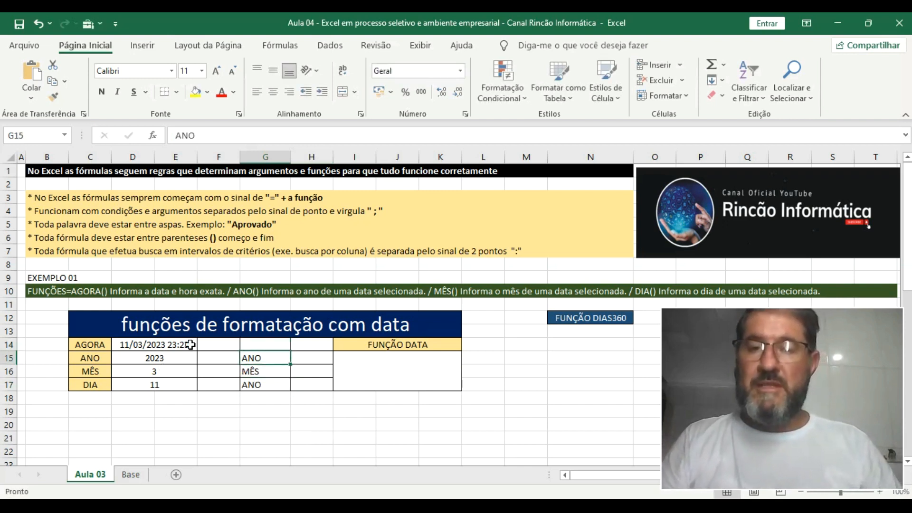
type("DIA")
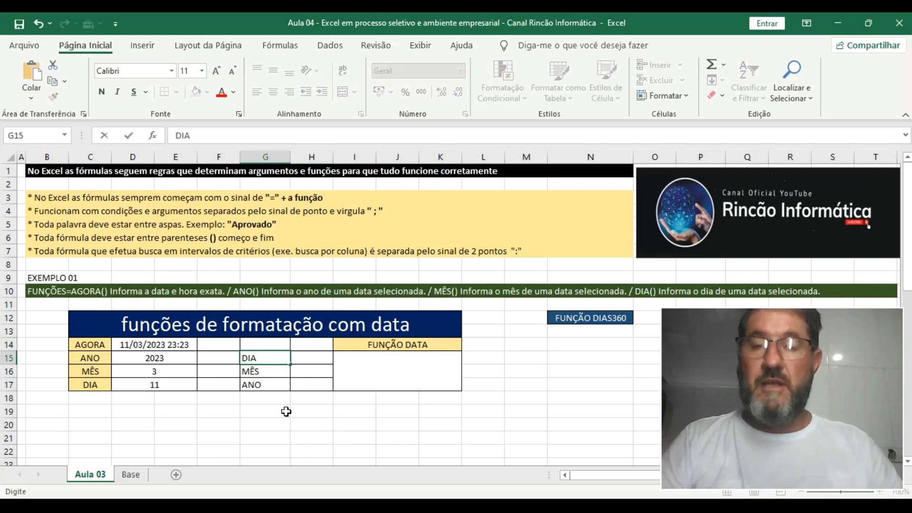
left_click(293, 411)
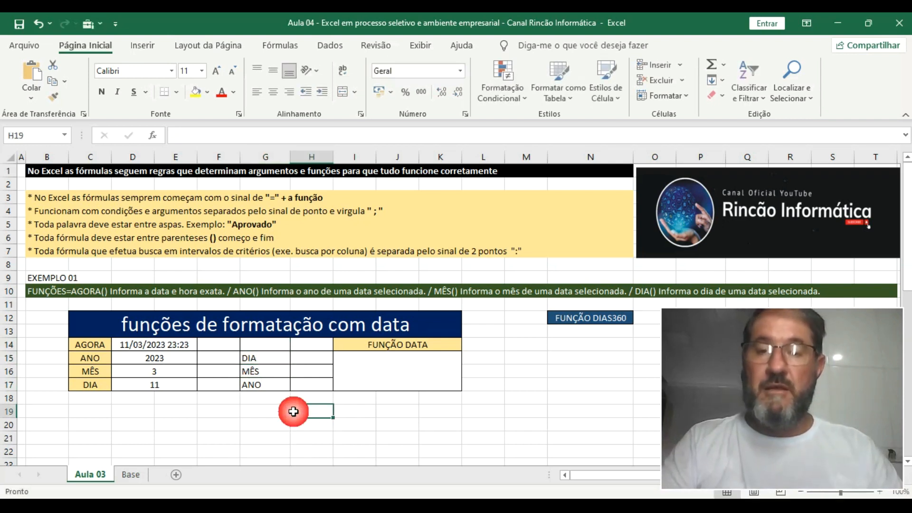
Choose 5 as the DIA value from the list in cell H15
left_click(313, 360)
left_click(339, 359)
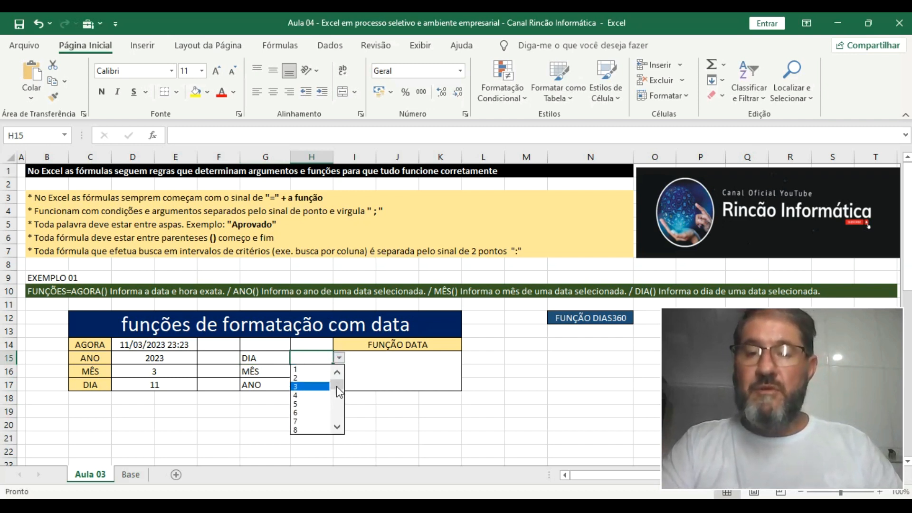
left_click(337, 426)
left_click(337, 427)
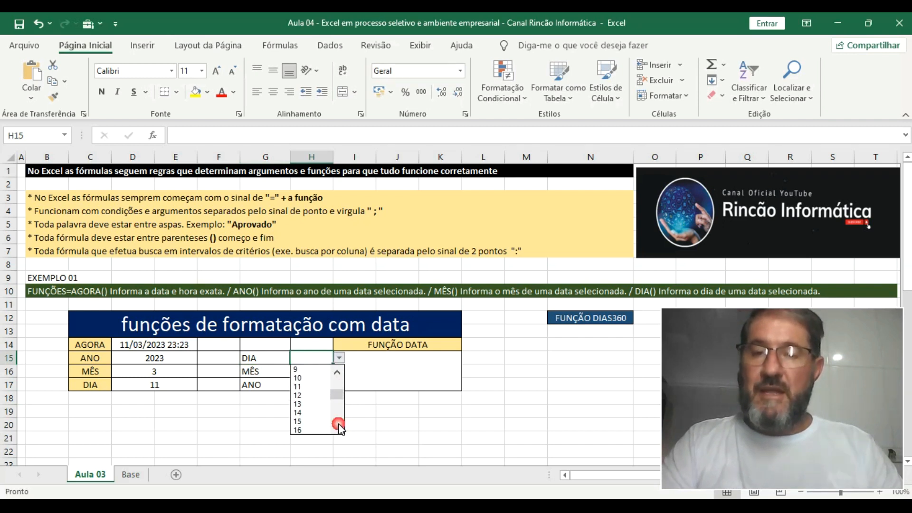
left_click(424, 368)
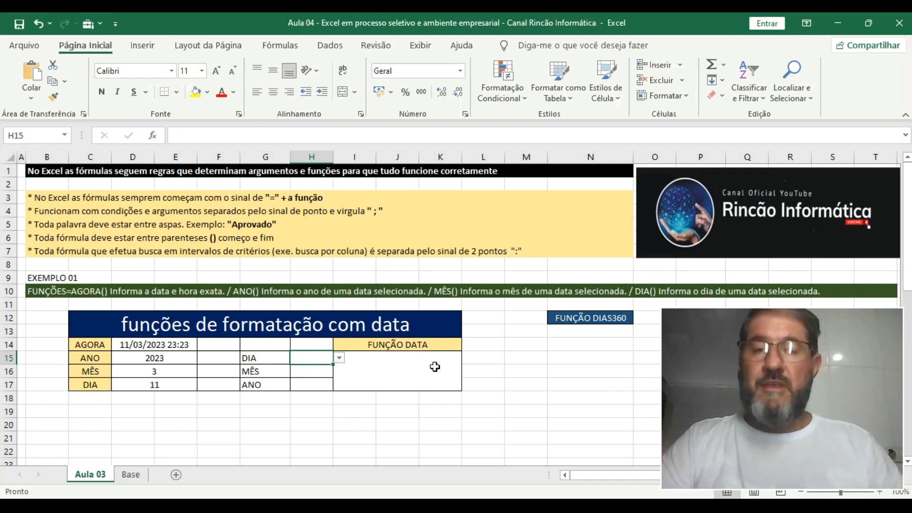
left_click(339, 357)
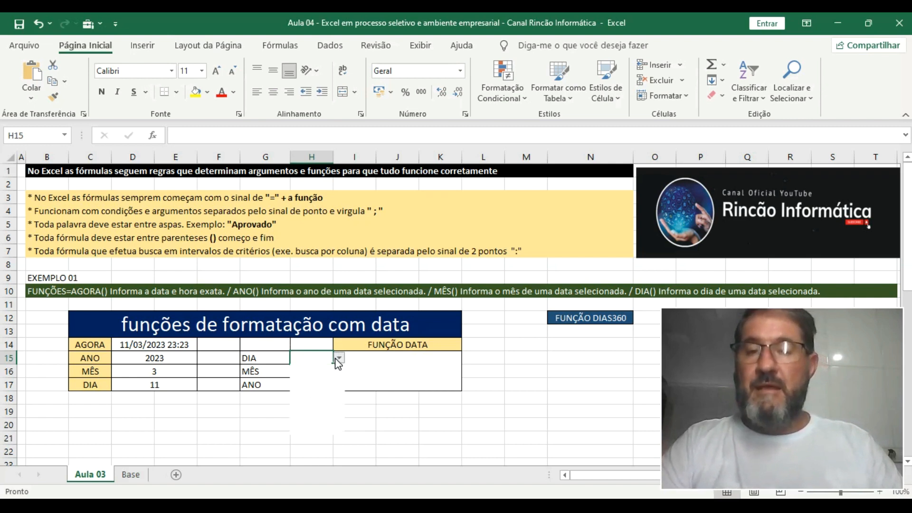
left_click(319, 412)
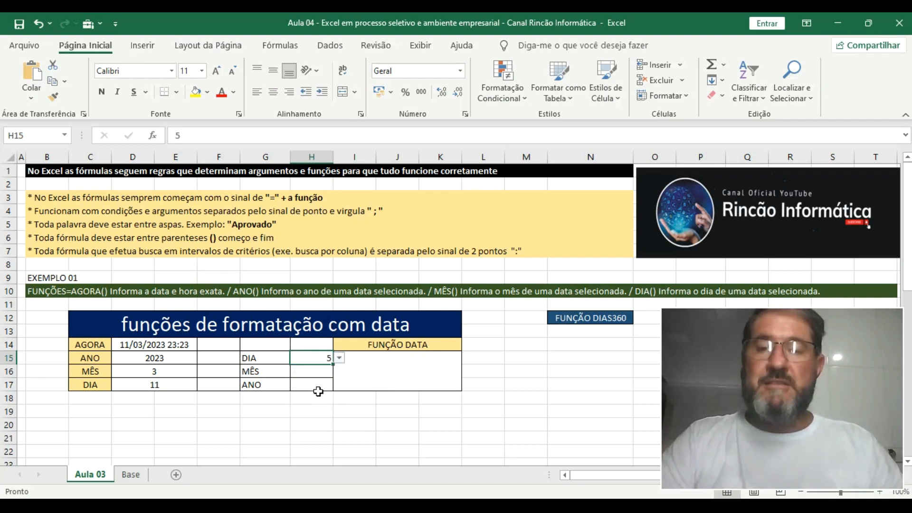
Choose 6 as the MÊS value in cell H16 and 2005 as the ANO value in H17
left_click(335, 373)
left_click(321, 373)
left_click(338, 368)
left_click(330, 372)
left_click(339, 370)
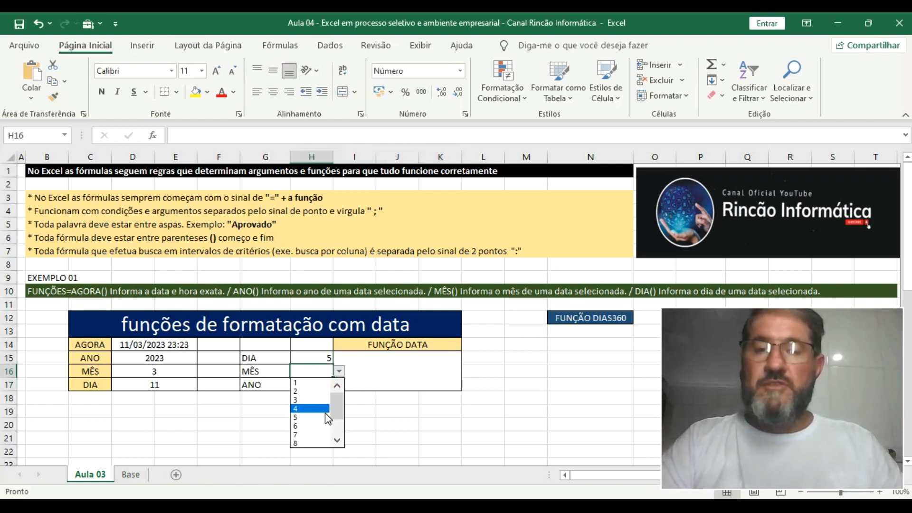
left_click(312, 426)
left_click(314, 386)
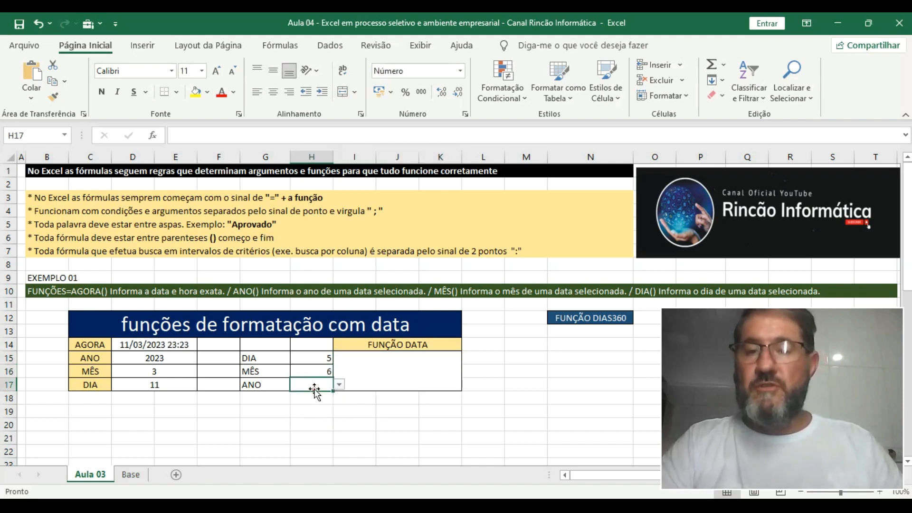
left_click(339, 385)
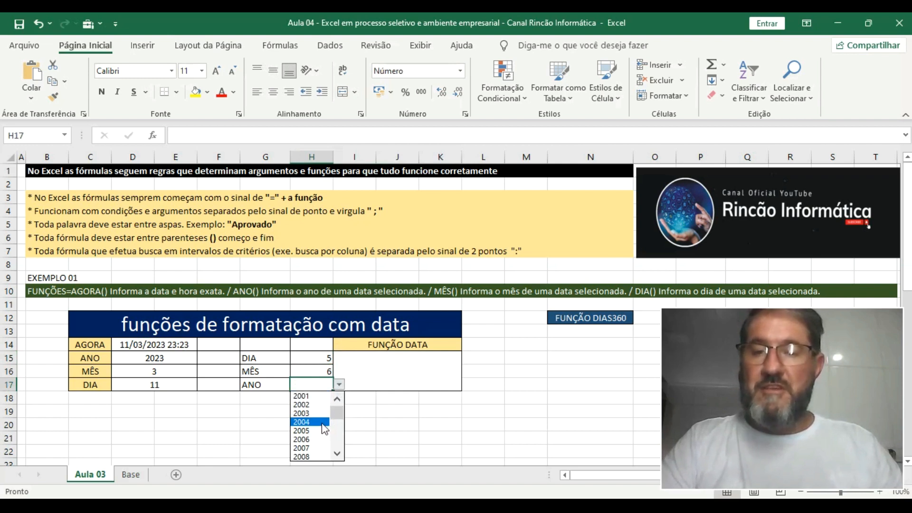
left_click(314, 430)
Build the date in the merged FUNÇÃO DATA cell I15 with the formula =DATA(H17;H16;H15)
left_click(357, 385)
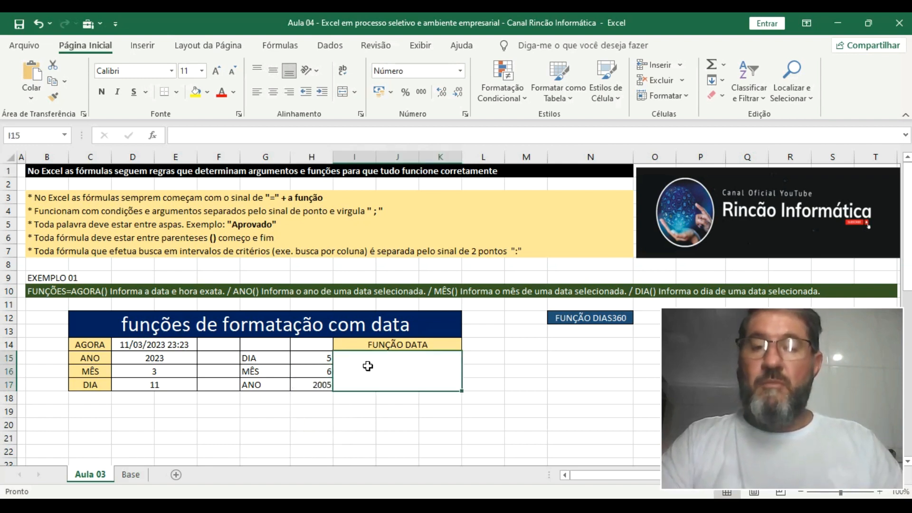
type("=DA")
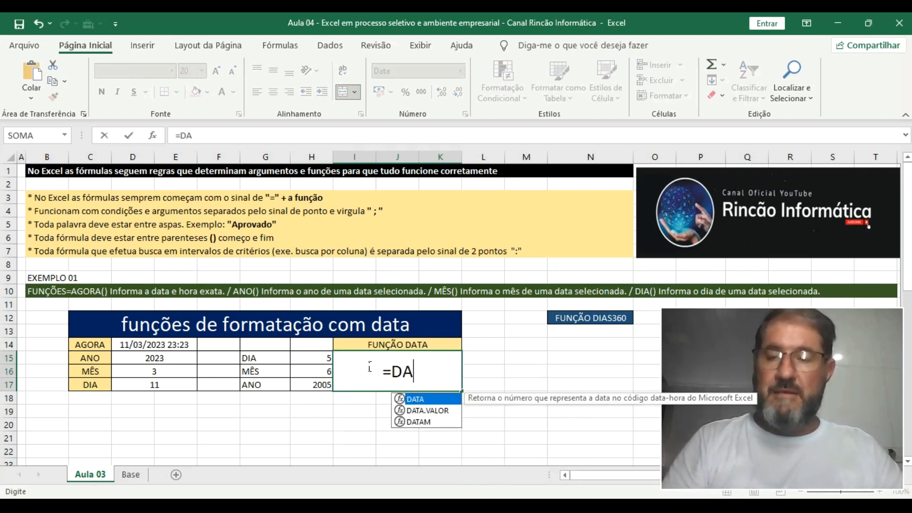
key("Tab")
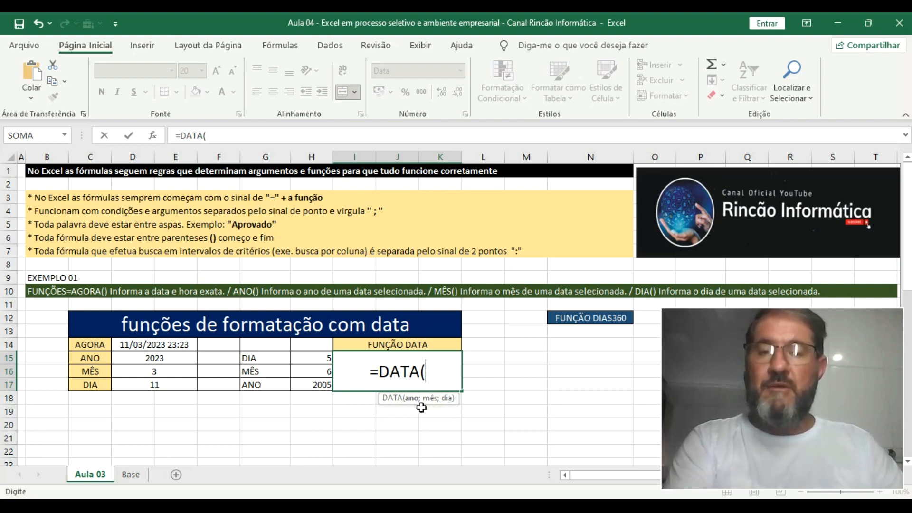
left_click(321, 384)
type(";")
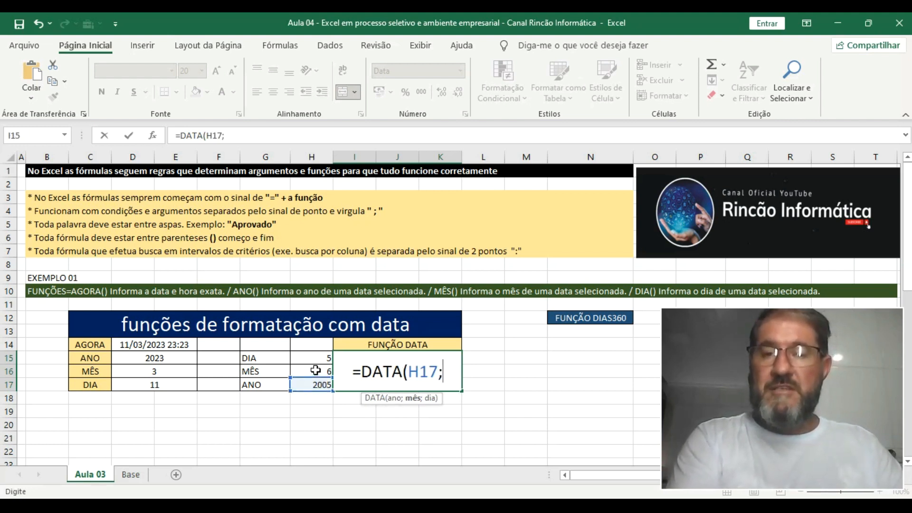
left_click(314, 371)
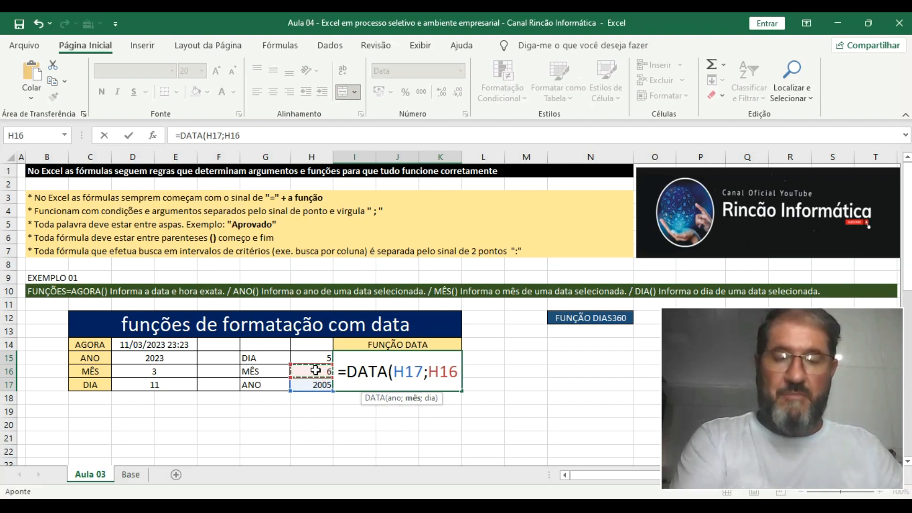
type(";")
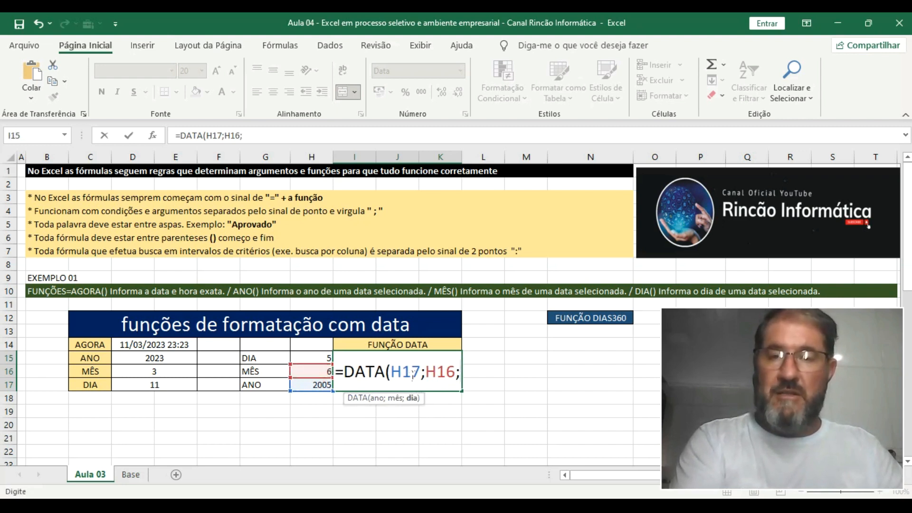
left_click(317, 361)
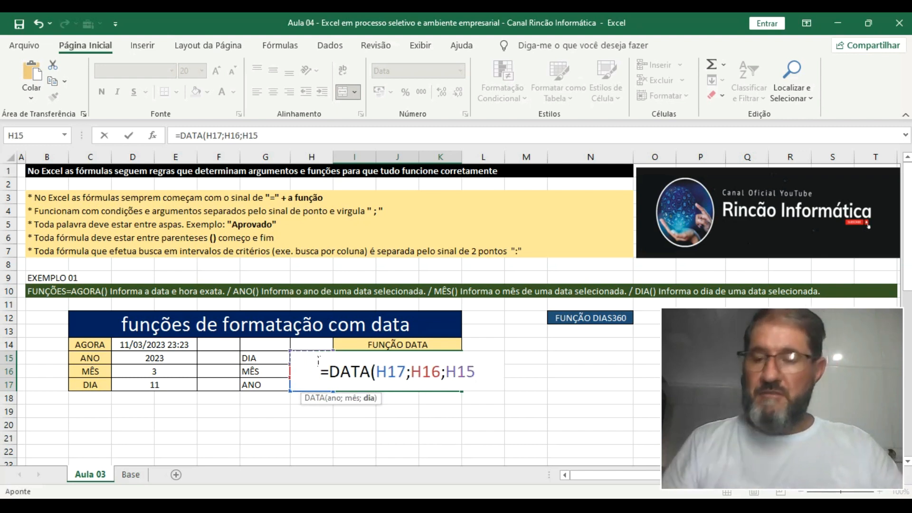
type(")")
key("Return")
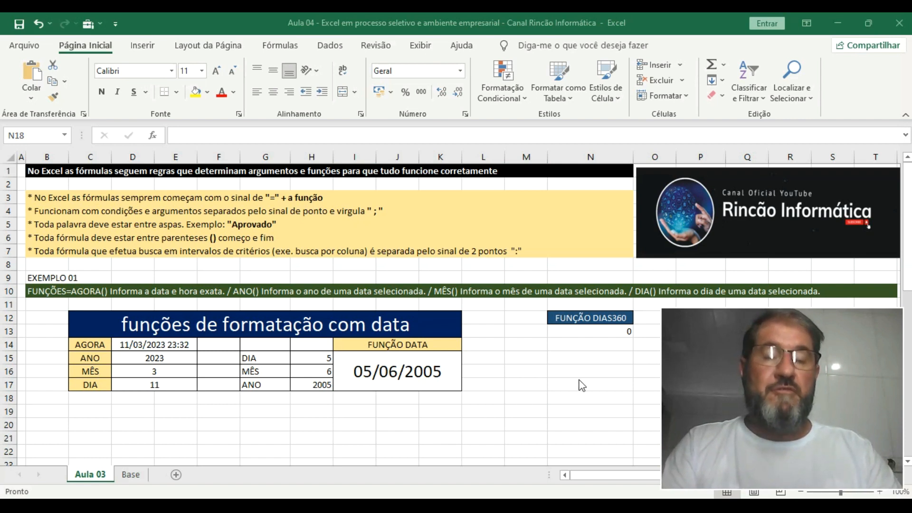
Clear the existing DIAS360 formula from cell N13 under FUNÇÃO DIAS360
left_click(608, 331)
left_click(611, 330)
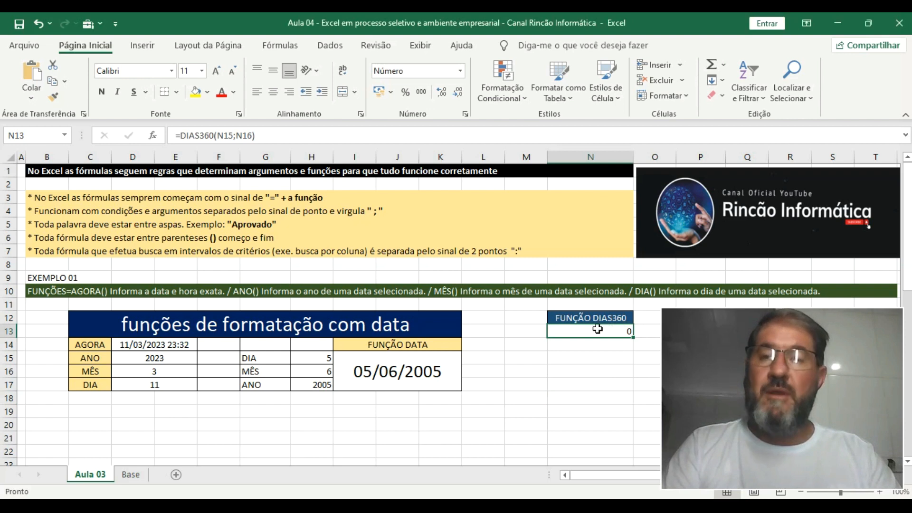
left_click(266, 135)
key("BackSpace")
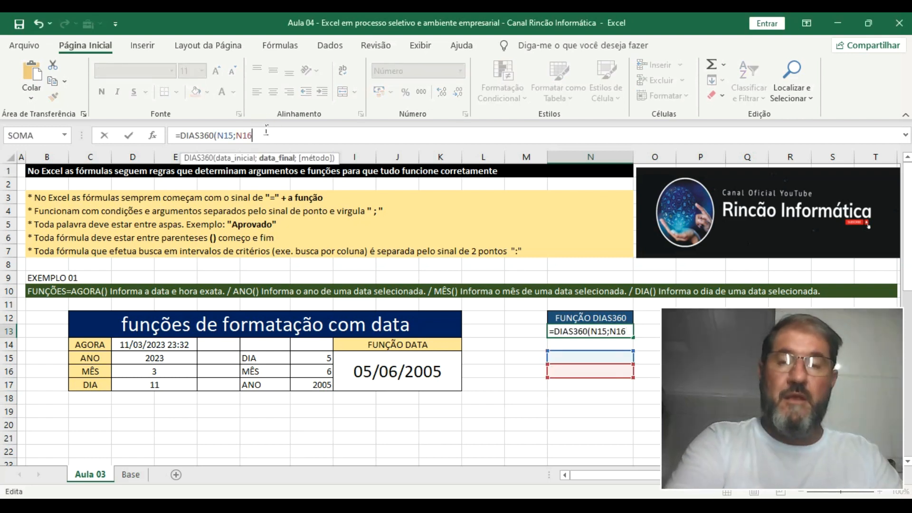
key("BackSpace")
key("BackSpace")
key("BackSpace")
key("BackSpace")
key("BackSpace")
key("BackSpace")
key("BackSpace")
key("BackSpace")
key("BackSpace")
key("BackSpace")
key("BackSpace")
key("BackSpace")
key("BackSpace")
key("BackSpace")
key("BackSpace")
key("BackSpace")
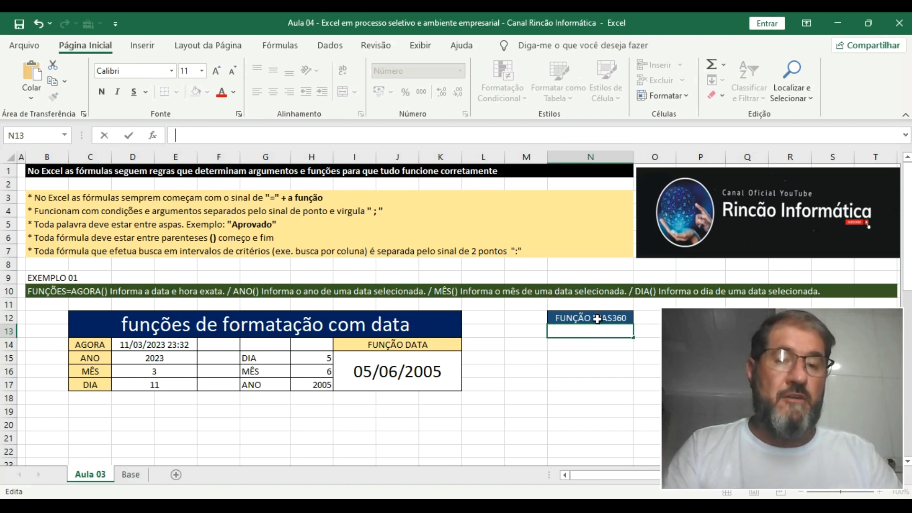
left_click(589, 334)
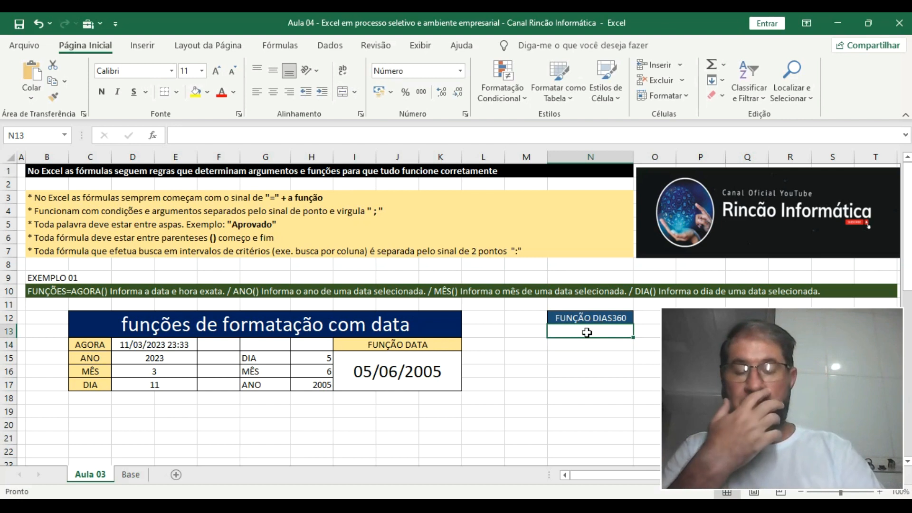
Enter the start date 01/01/2023 in cell N15 and the end date 20/10/2023 in cell N16
left_click(588, 362)
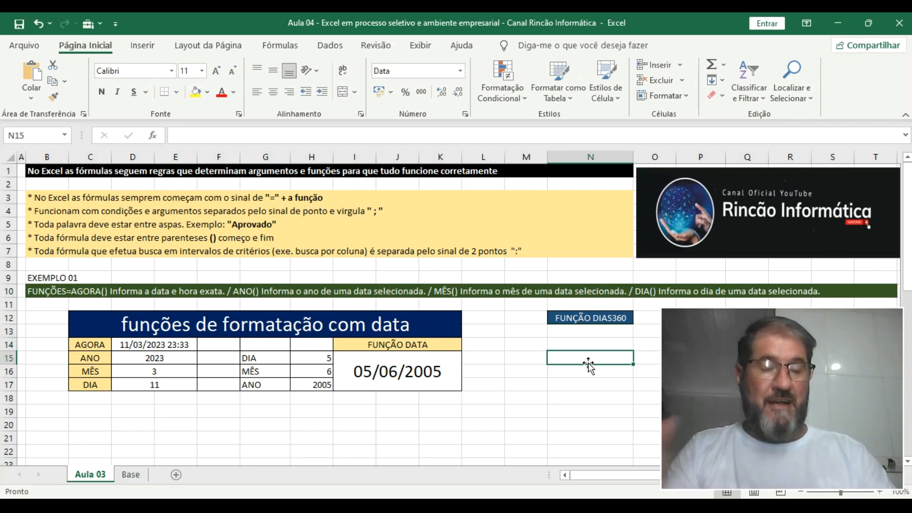
type("01/01/2023")
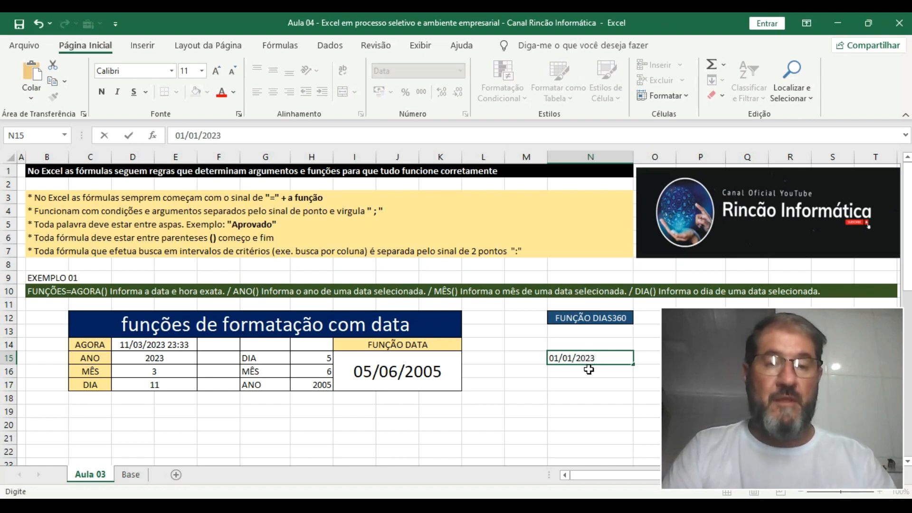
key("Return")
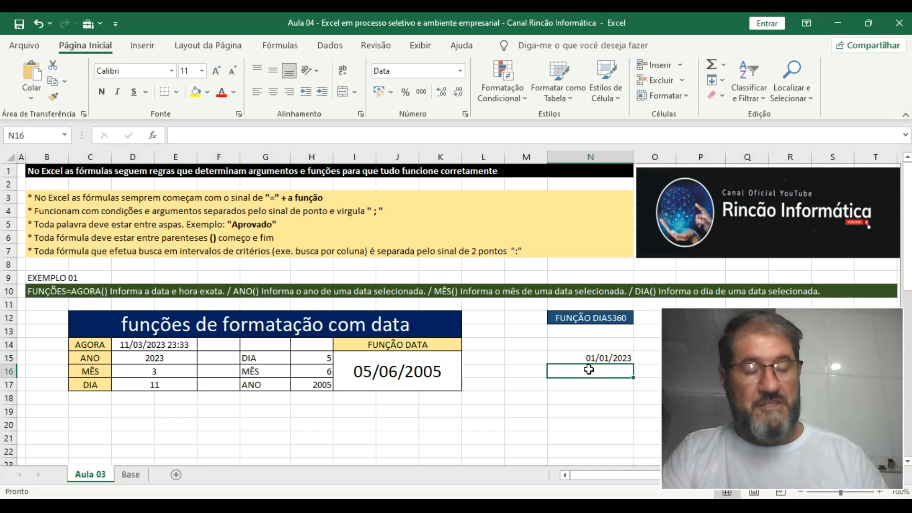
type("20")
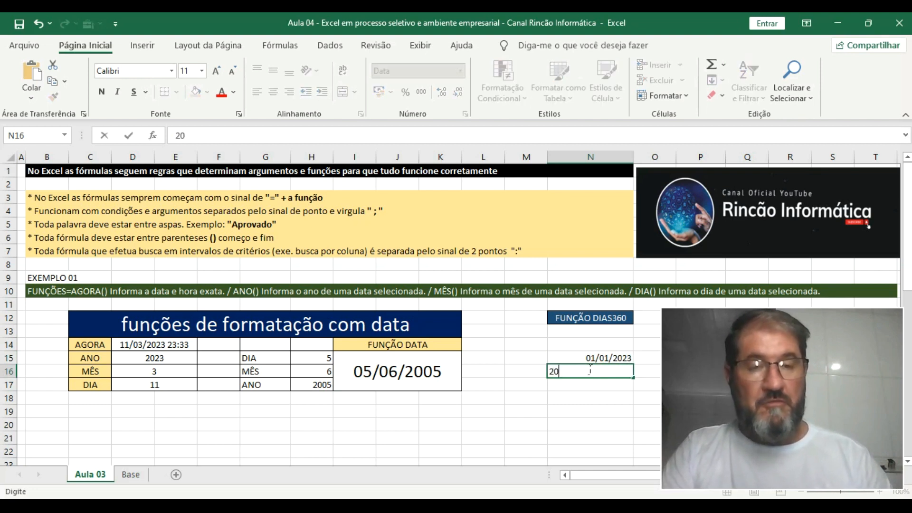
key("BackSpace")
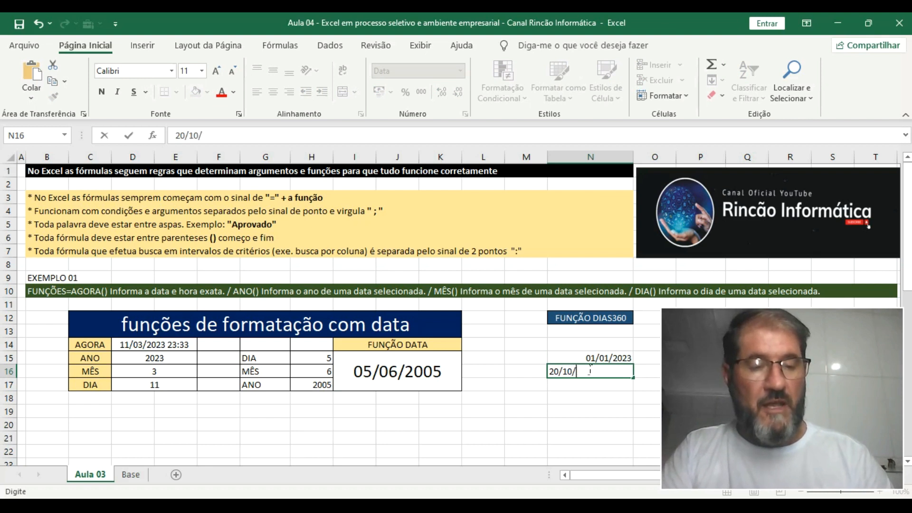
key("Return")
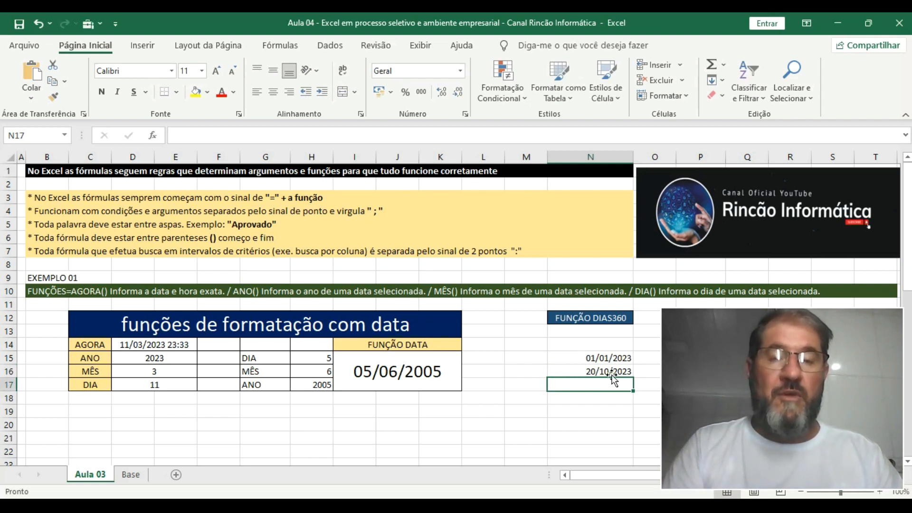
Calculate the days between the two dates in cell N13 with the formula =DIAS360(N15;N16)
left_click(604, 332)
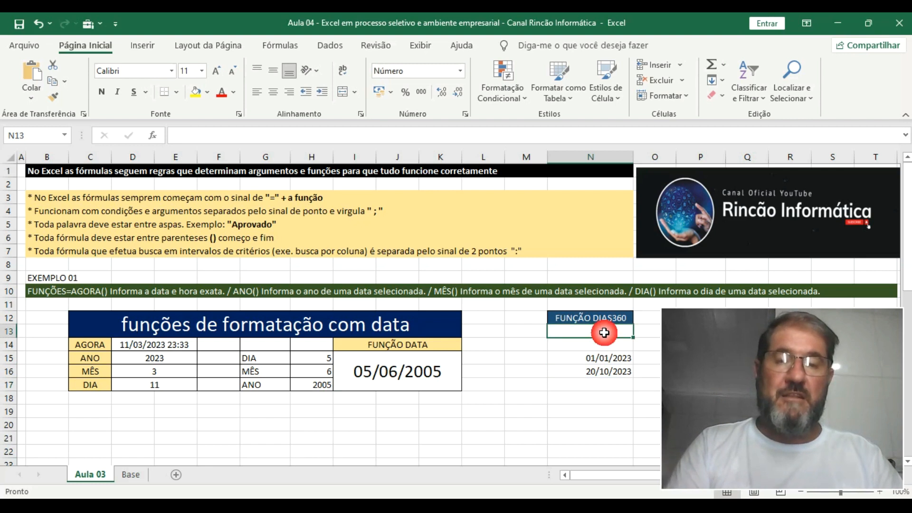
type("=F")
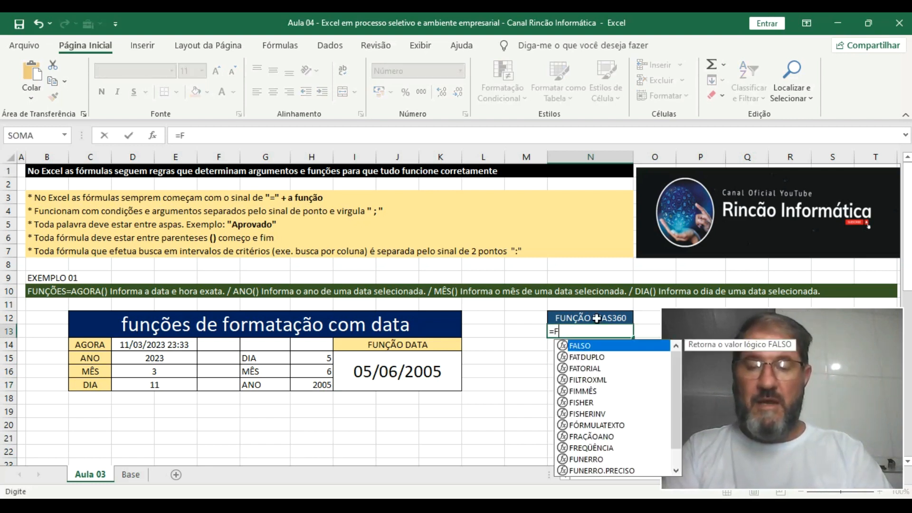
type("UNC")
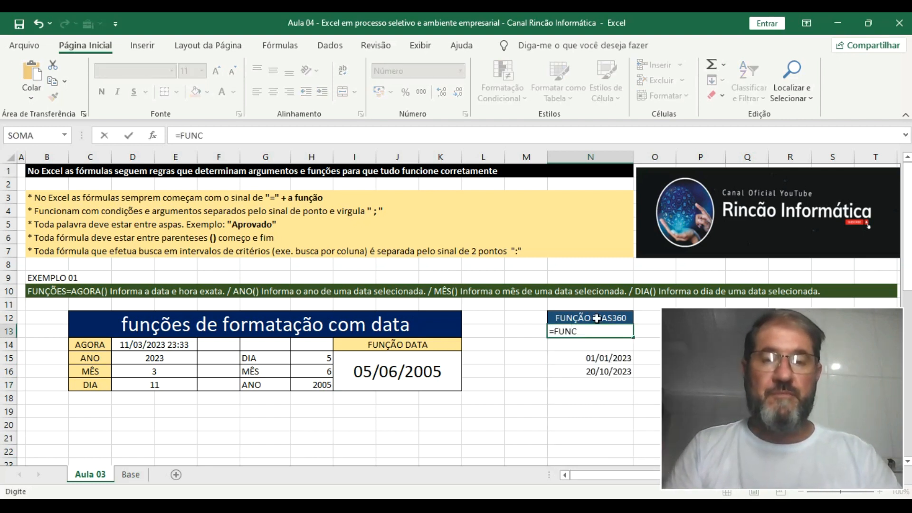
key("BackSpace")
type("Ç")
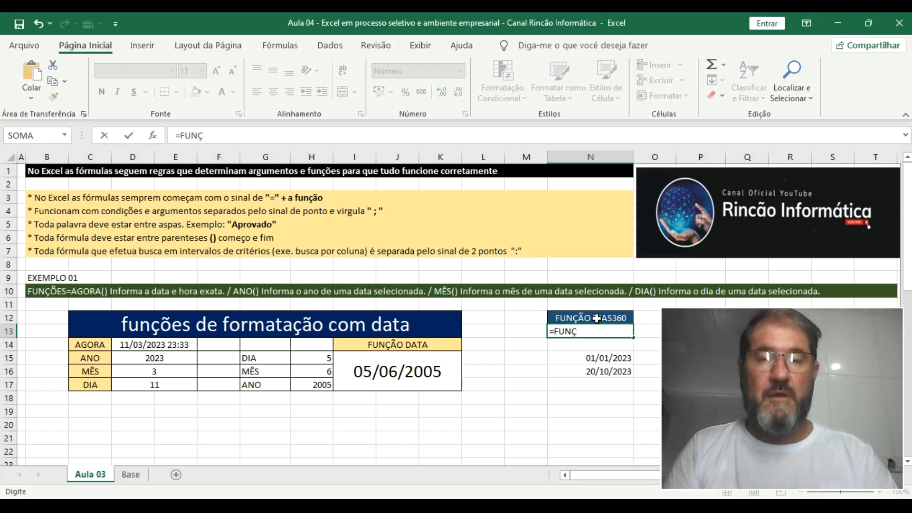
key("BackSpace")
key("BackSpace")
key("BackSpace")
key("BackSpace")
type("DI")
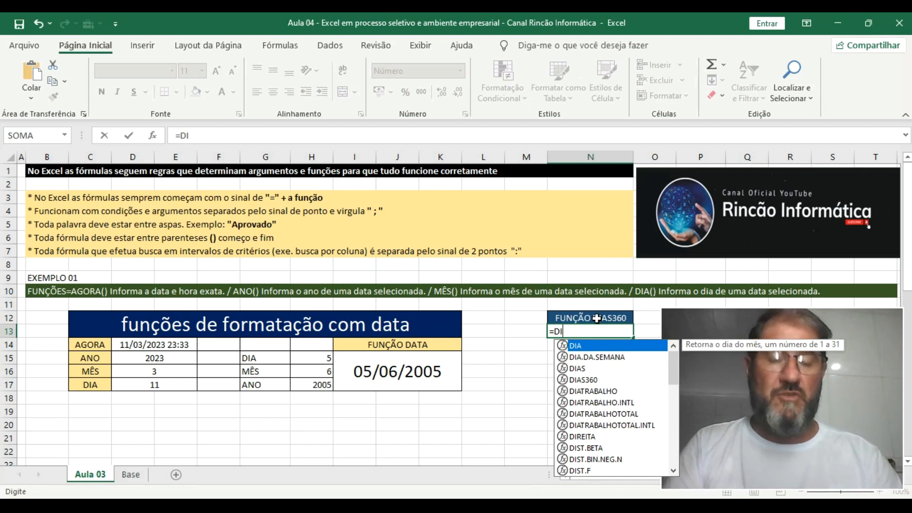
key("Down")
key("Down")
key("Down")
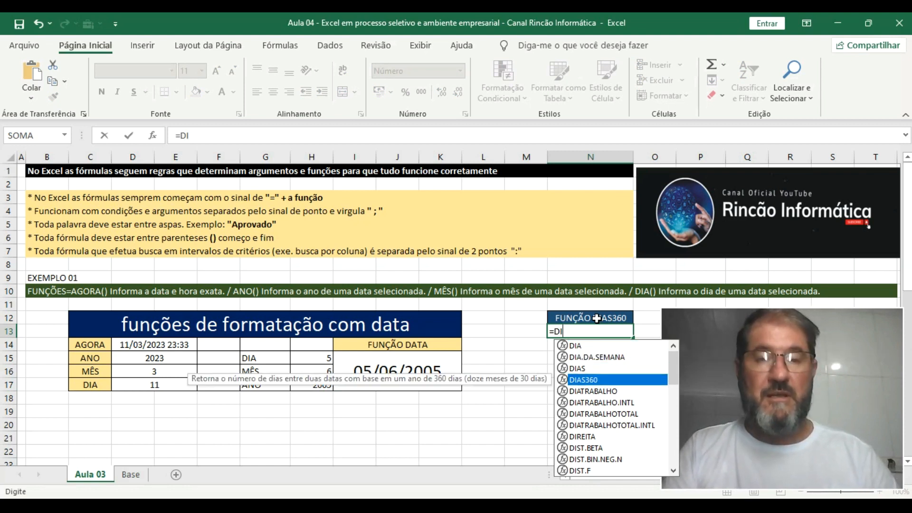
key("Tab")
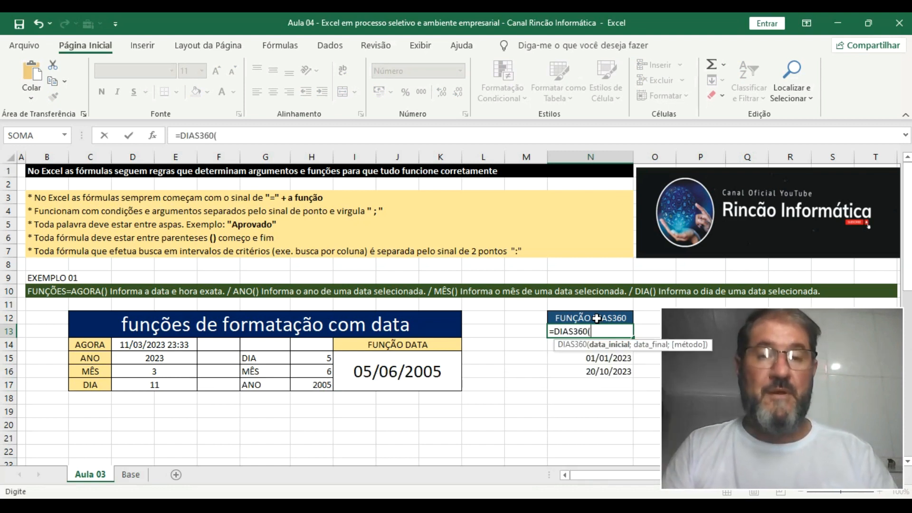
left_click(615, 359)
type(";")
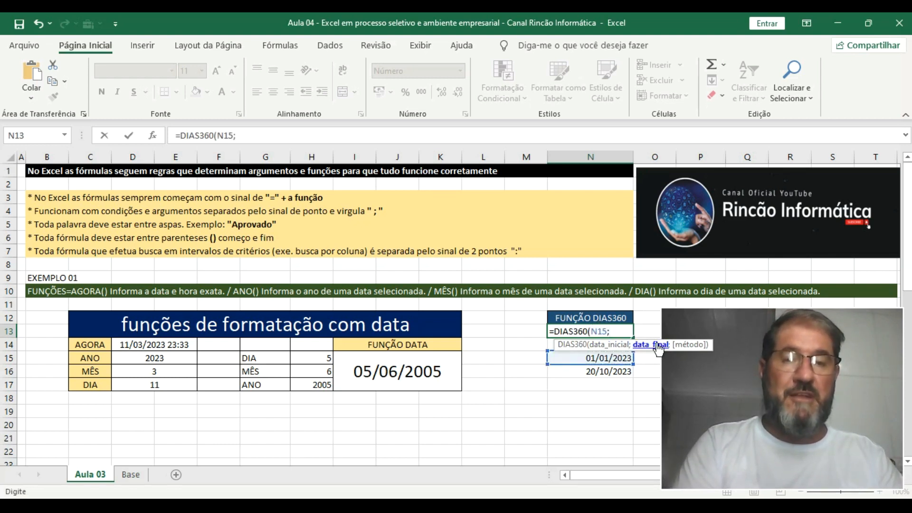
left_click(623, 373)
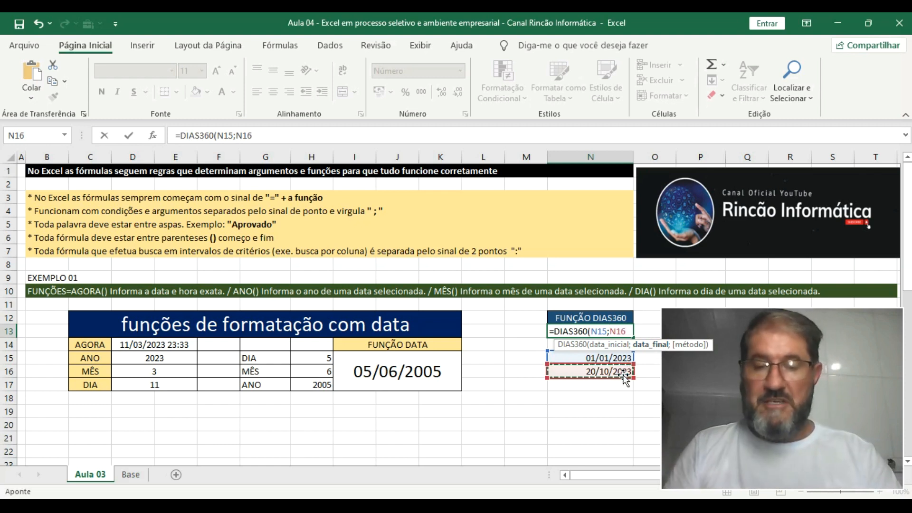
type(")")
key("Return")
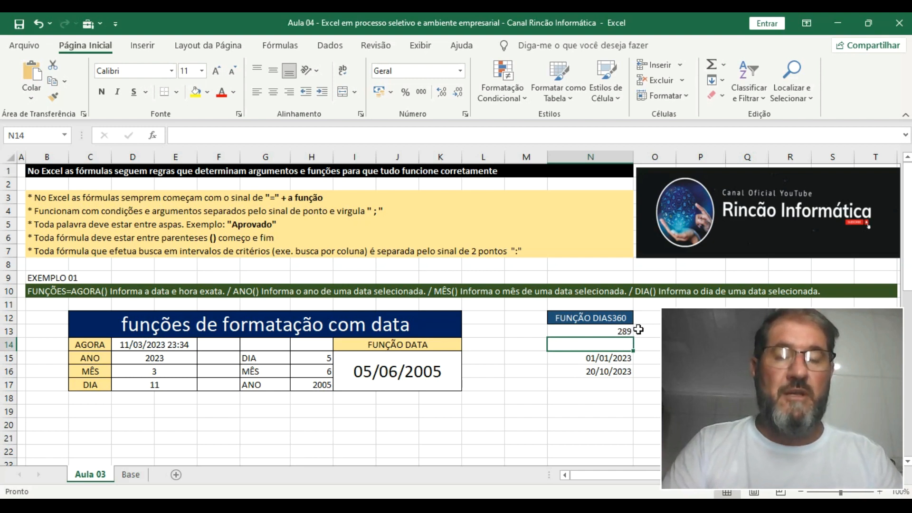
Review the formulas in cell N13, the FUNÇÃO DATA cell I15 and the ANO, MÊS and DIA cells D15:D17
left_click(622, 331)
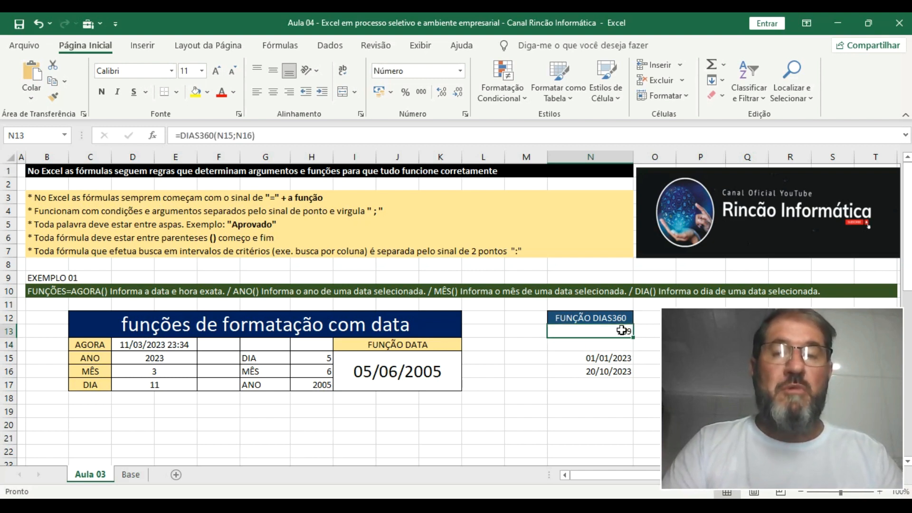
left_click(407, 371)
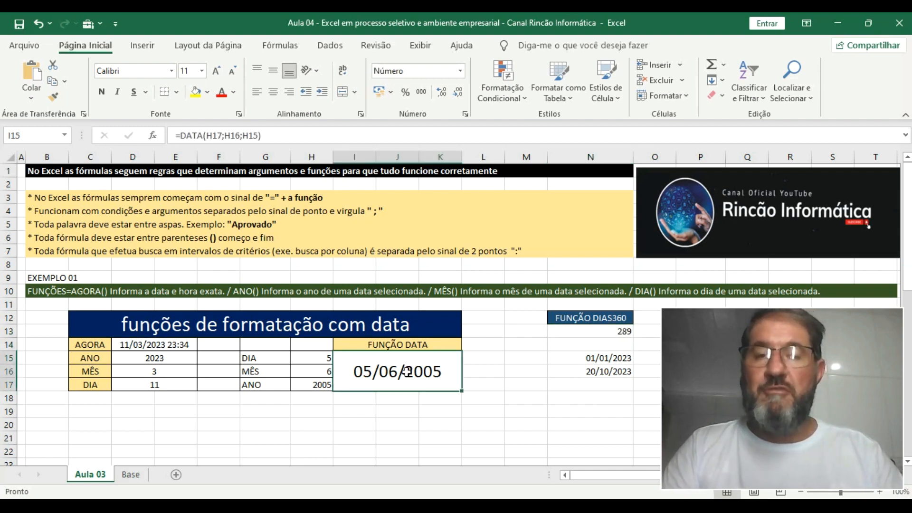
left_click(176, 362)
left_click(177, 373)
left_click(176, 385)
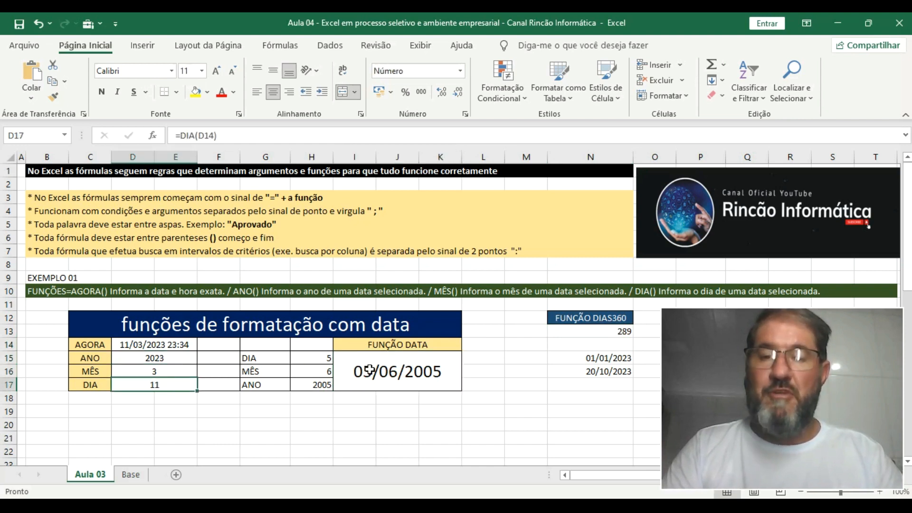
left_click(370, 370)
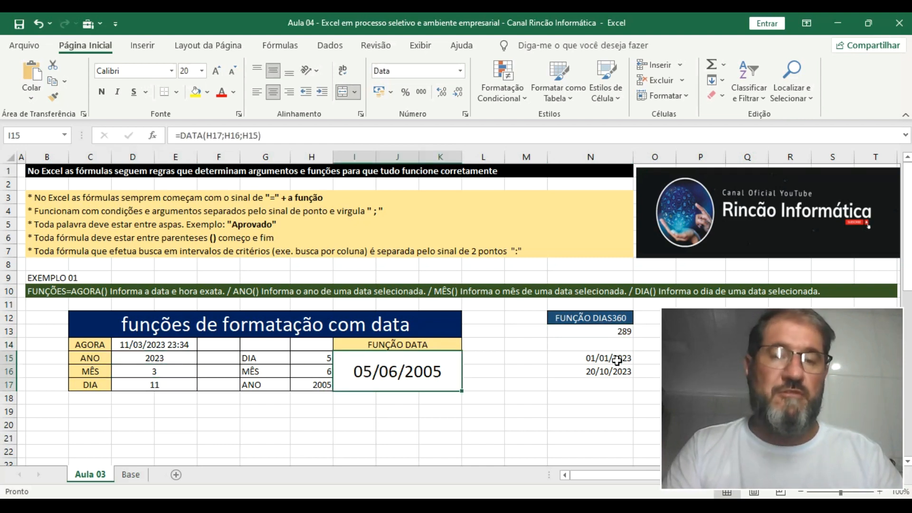
Set the DIAS360 end date in cell N16 to 01/12/2023
left_click(616, 374)
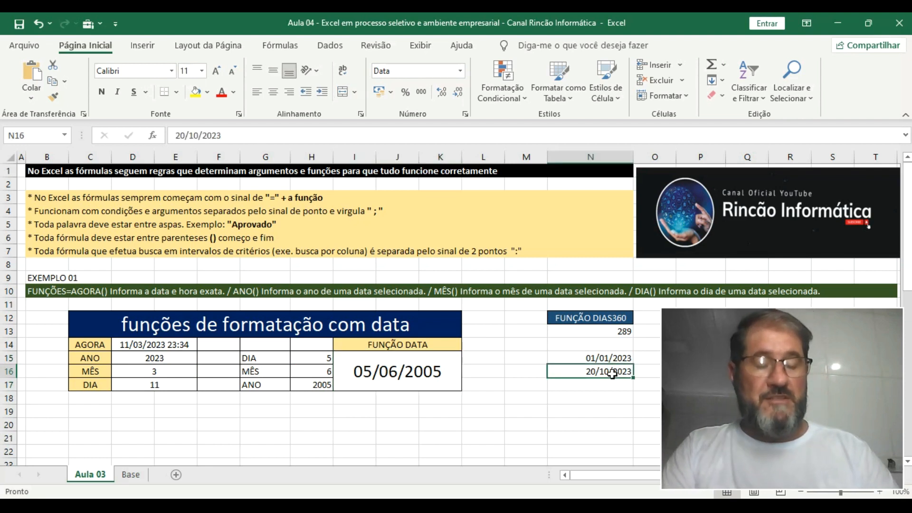
type("0")
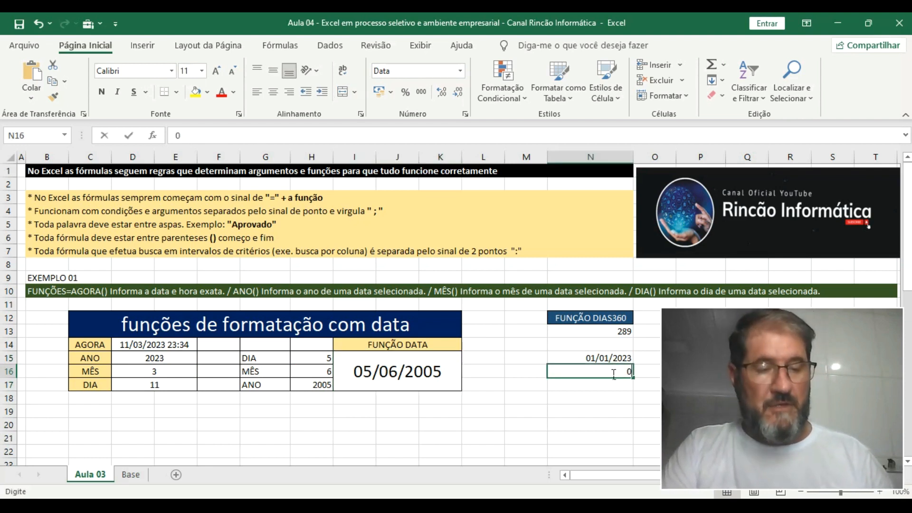
type("1/12/2023")
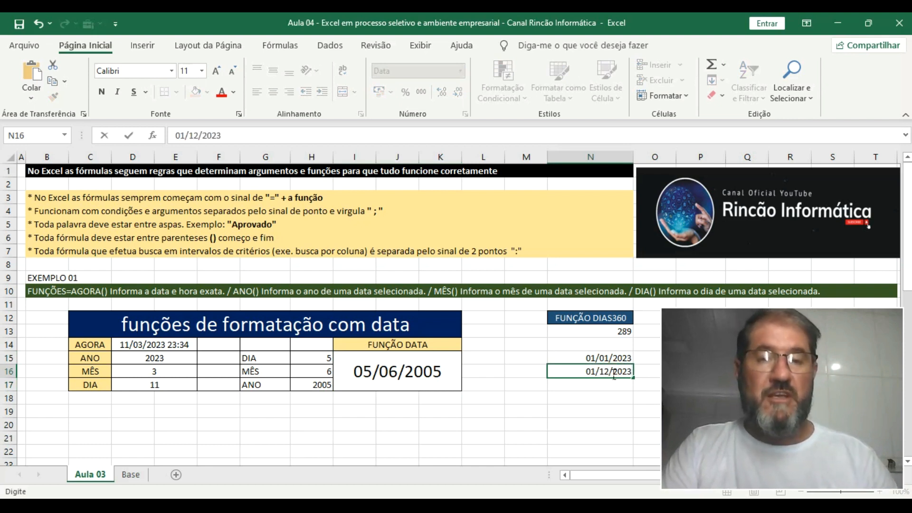
key("Return")
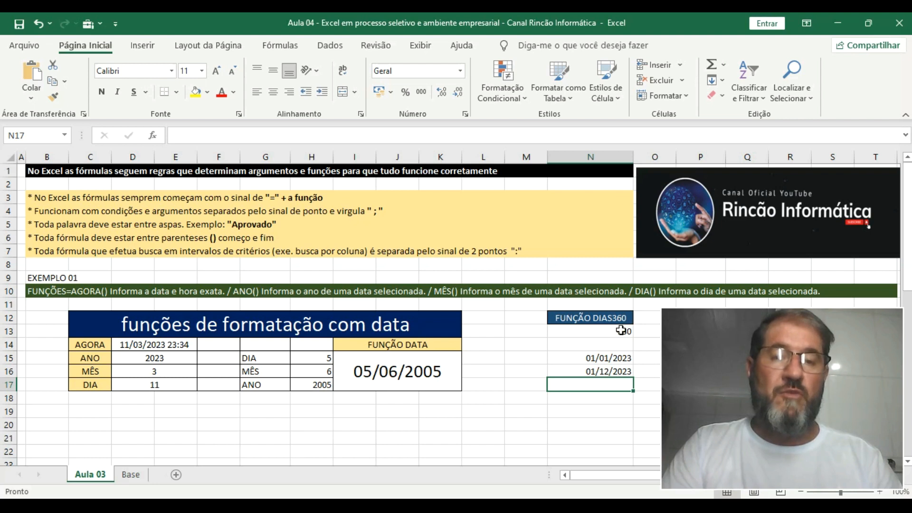
Edit the month of the end date in cell N16 so the date is 01/06/2023
left_click(612, 374)
double_click(606, 373)
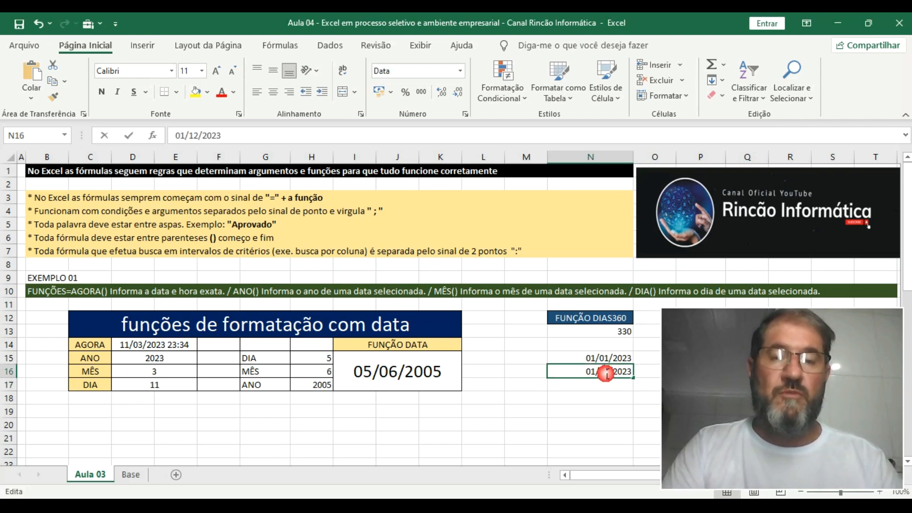
key("BackSpace")
key("BackSpace")
type("06")
key("Return")
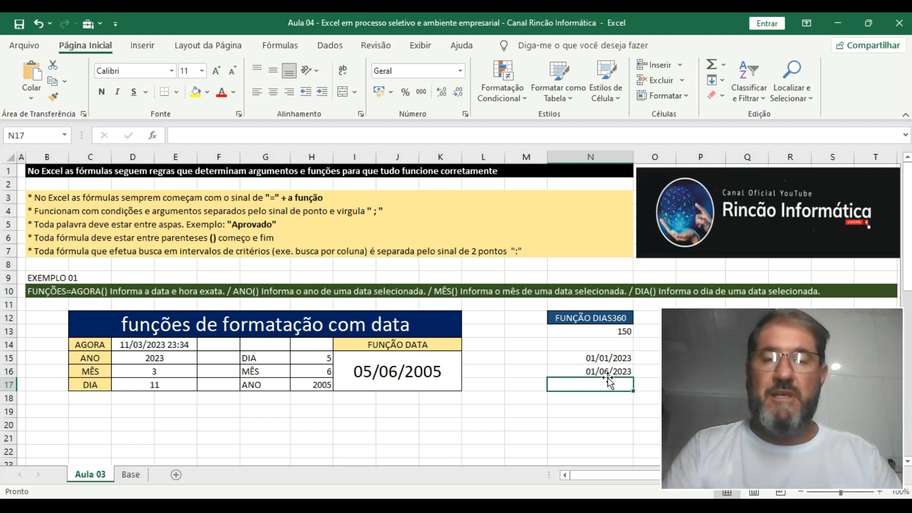
Choose 10 for DIA in cell H15 and 10 for MÊS in cell H16 from their dropdown lists
left_click(319, 359)
left_click(339, 357)
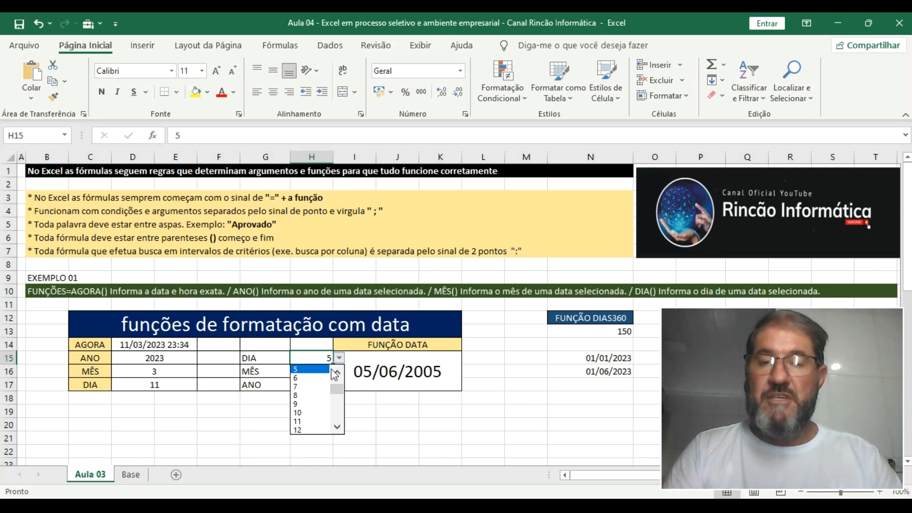
left_click(317, 411)
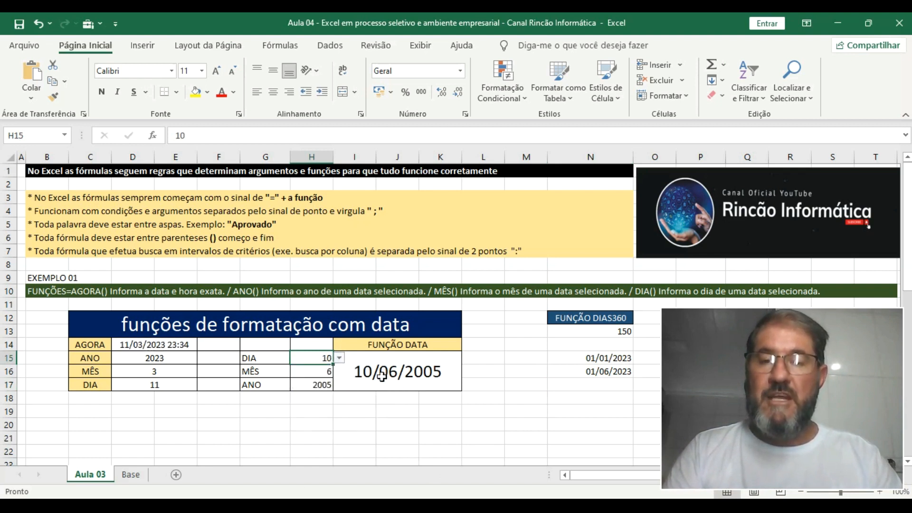
left_click(320, 371)
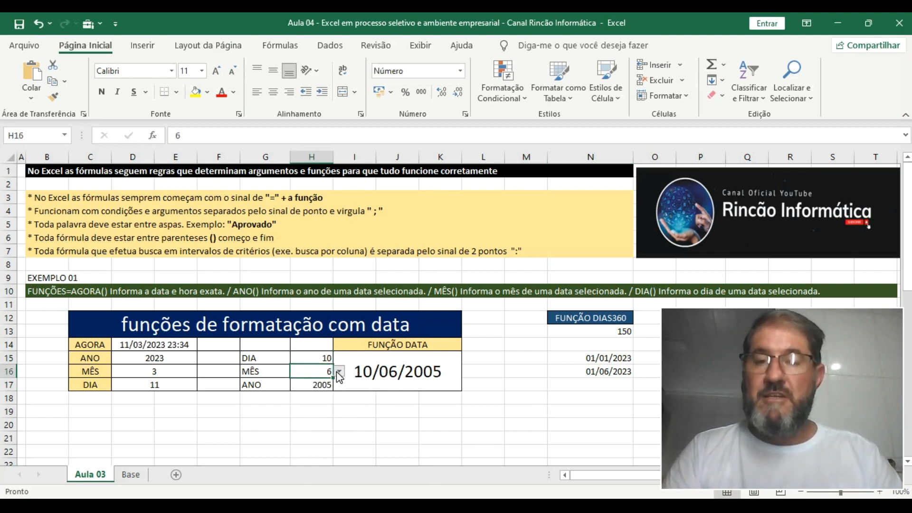
left_click(339, 371)
left_click(310, 427)
Choose 2010 for ANO in cell H17 from its dropdown list
left_click(322, 384)
left_click(339, 385)
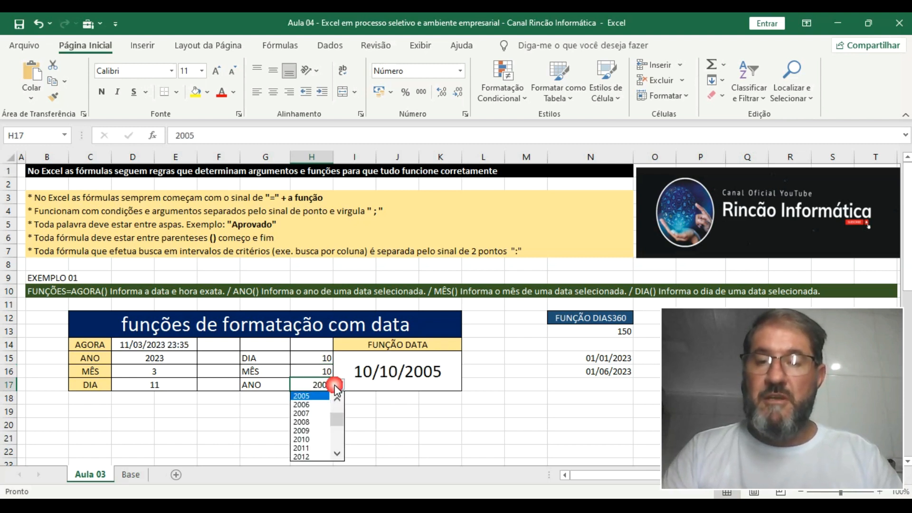
left_click(326, 437)
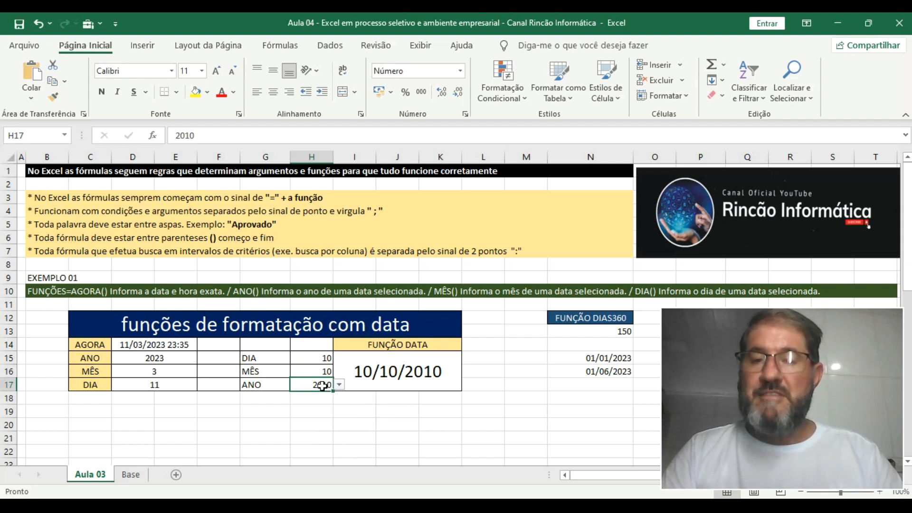
Check the AGORA formula in cell D14 and choose 2012 for ANO in cell H17
left_click(178, 343)
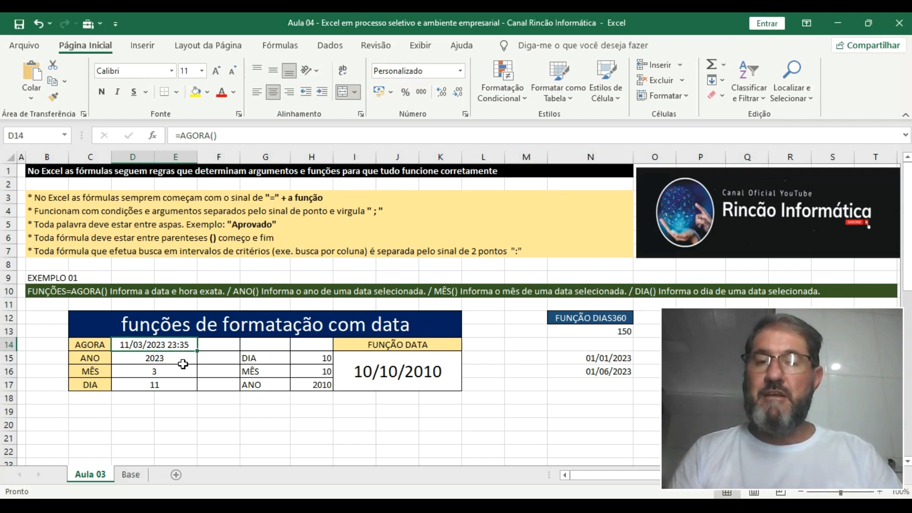
left_click(319, 383)
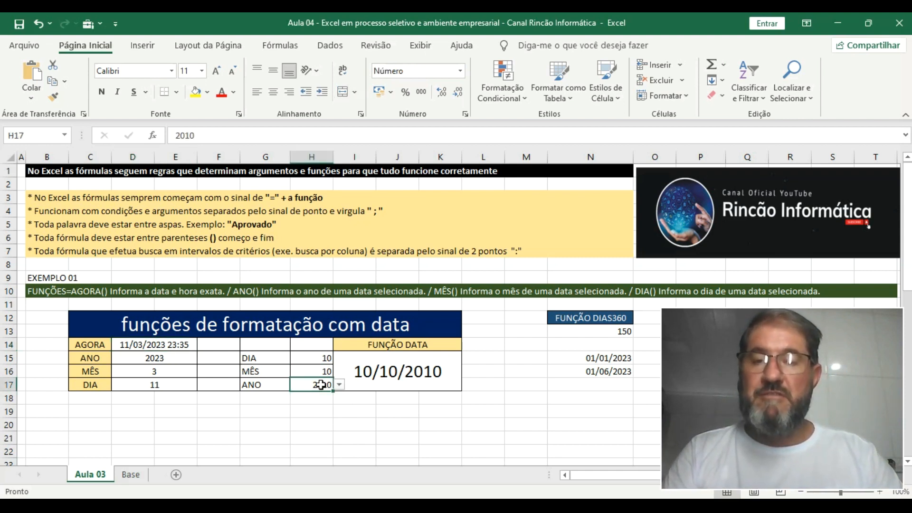
left_click(339, 384)
left_click(316, 414)
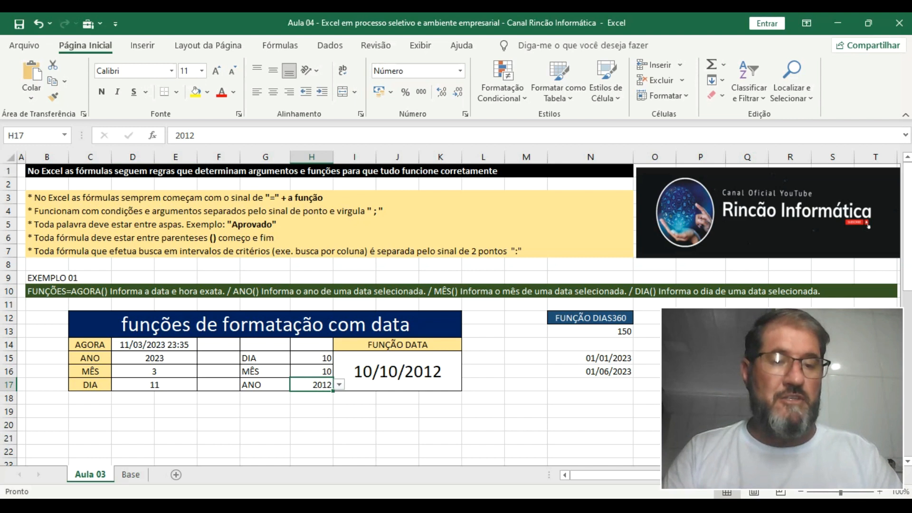
left_click(278, 450)
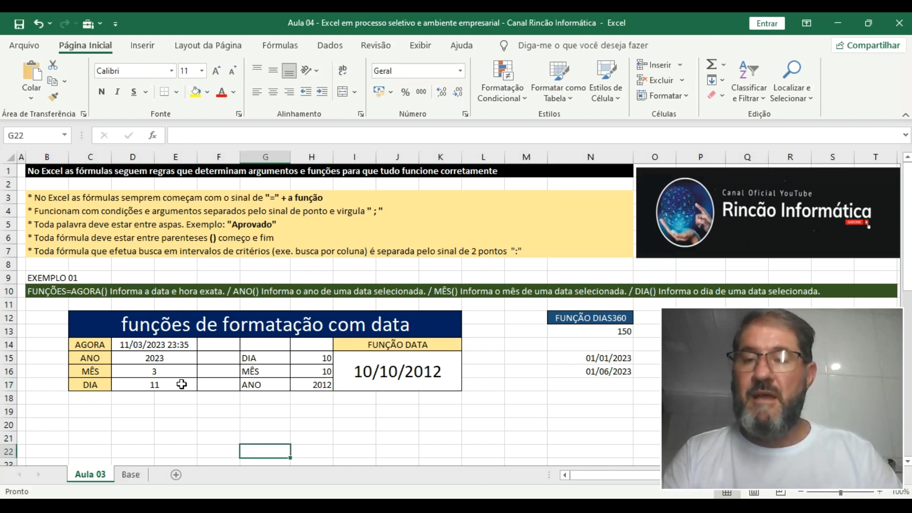
Review the ANO, MÊS and DIA formulas in cells D15:D17 and the AGORA formula in D14 they refer to
left_click(130, 358)
left_click(144, 371)
left_click(145, 382)
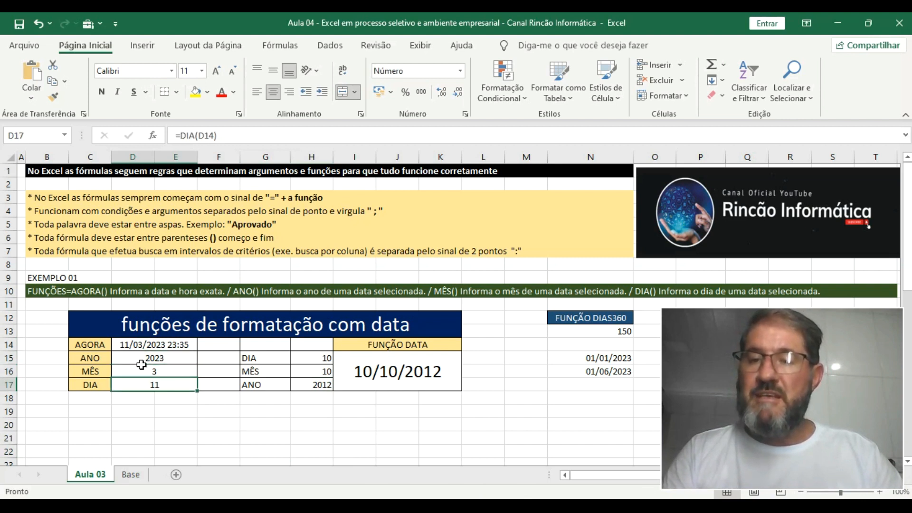
left_click(134, 345)
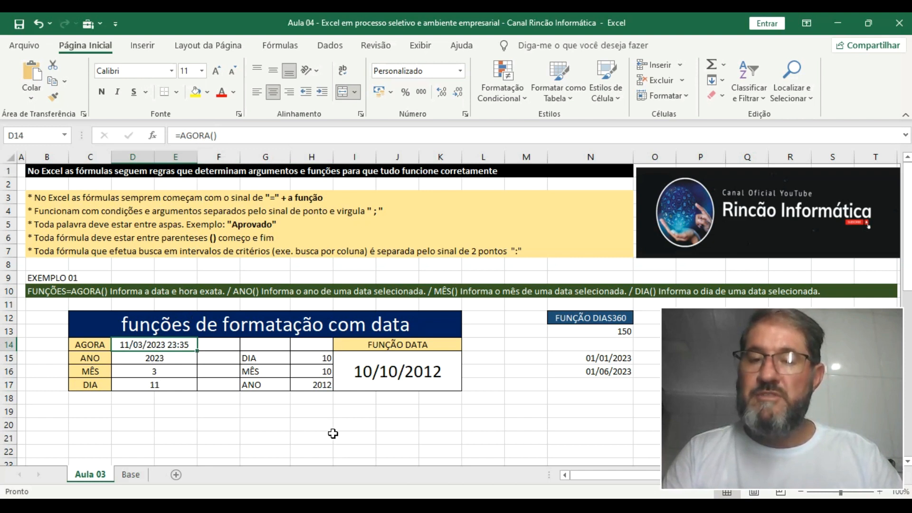
Enter the date 01/01/2001 in cell E19 and a comma in cell E20 below it
left_click(191, 413)
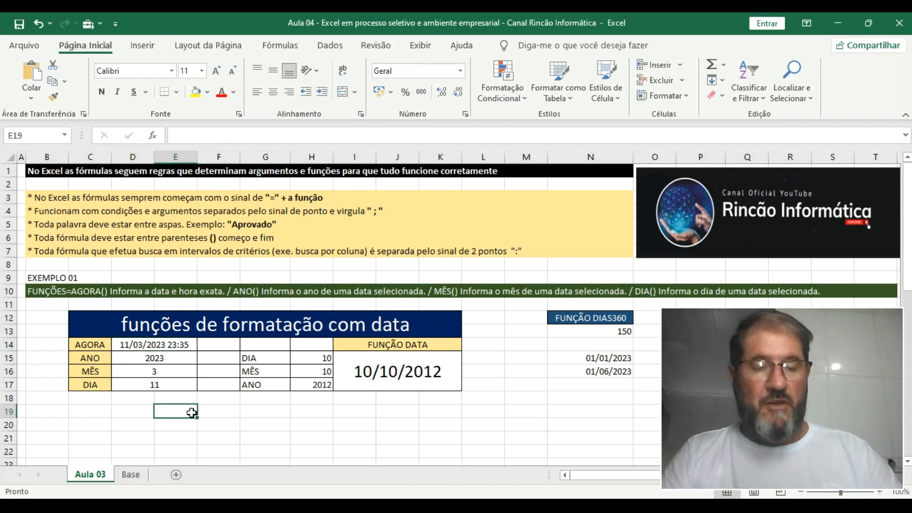
type("01/01/2")
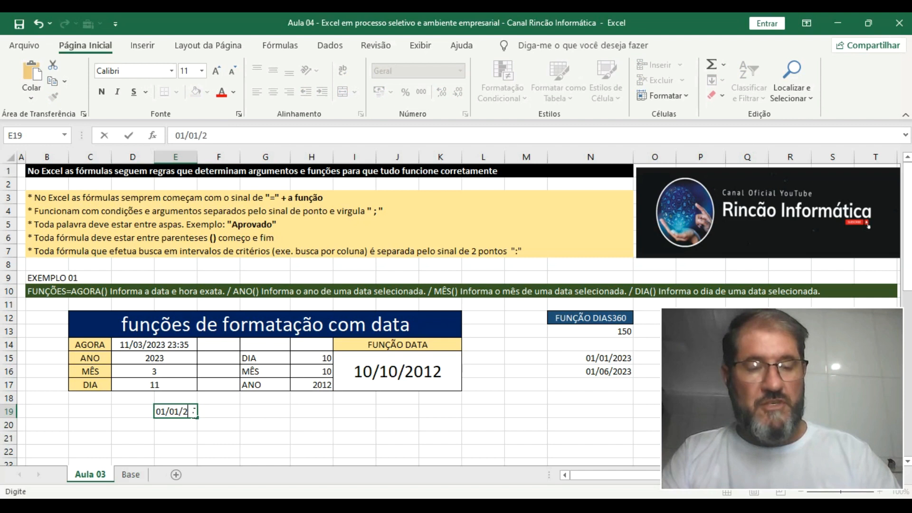
type("001")
key("Return")
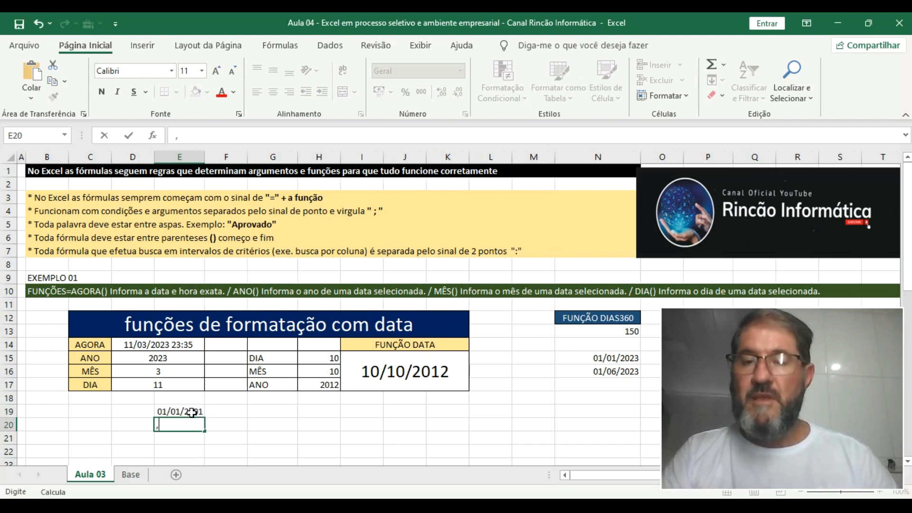
type(",")
left_click(178, 411)
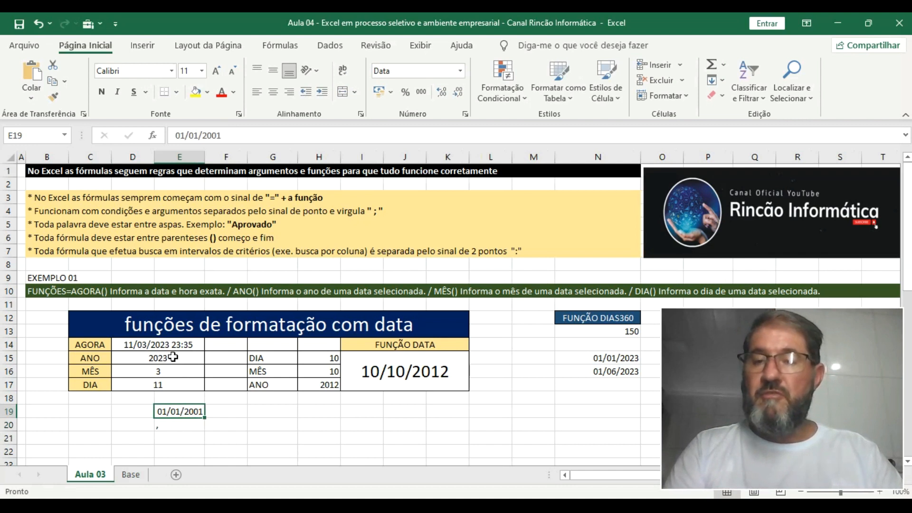
left_click(347, 449)
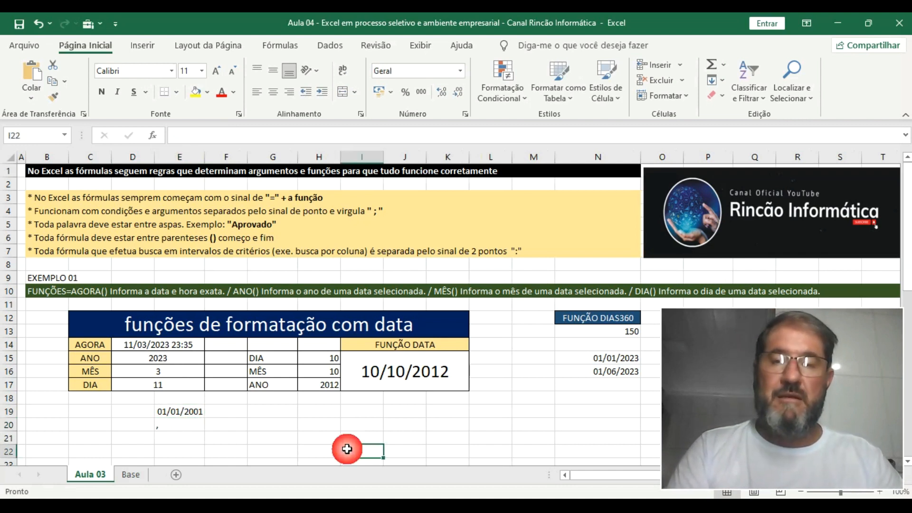
Browse the day options in the DIA dropdown list of cell H15 without choosing another day
left_click(313, 358)
left_click(347, 358)
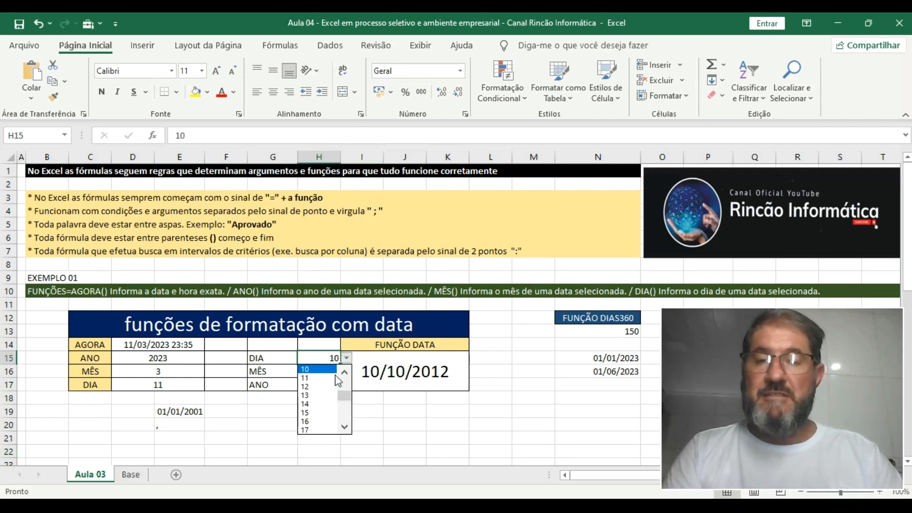
scroll(342, 402, "down", 4)
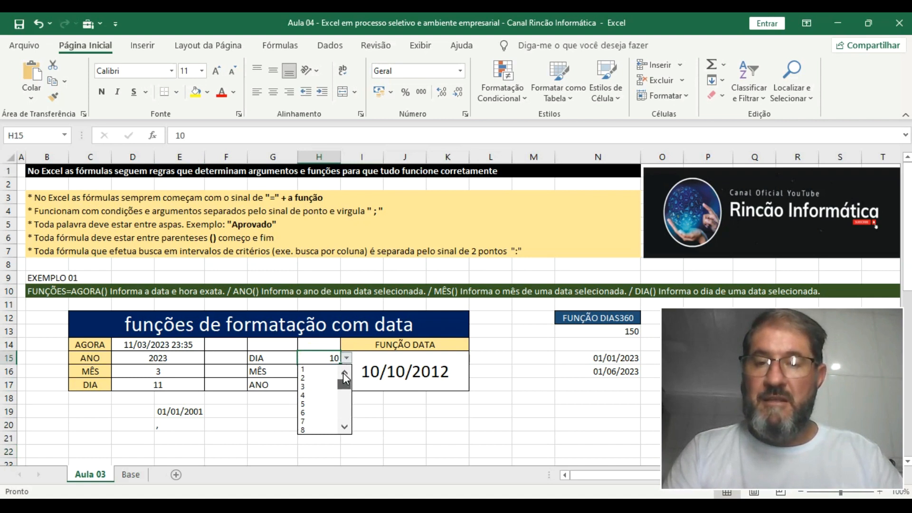
left_click_drag(344, 412, 345, 409)
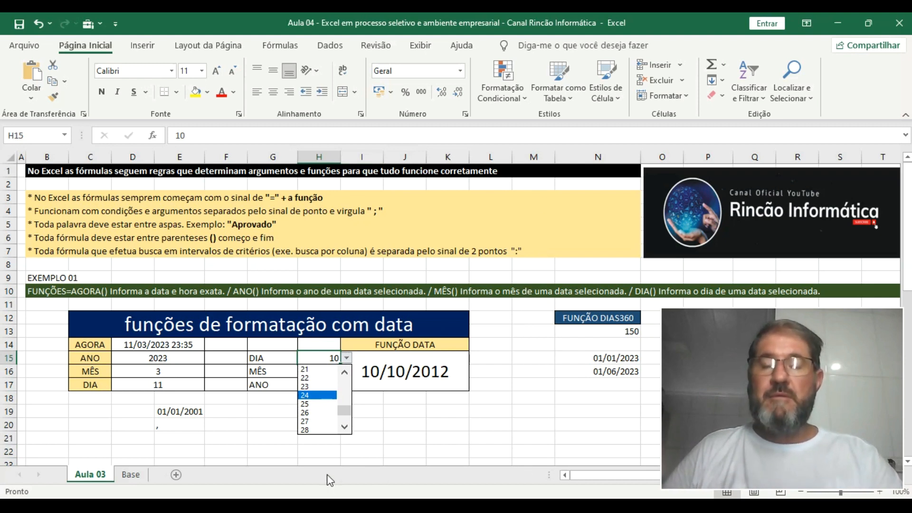
left_click(269, 443)
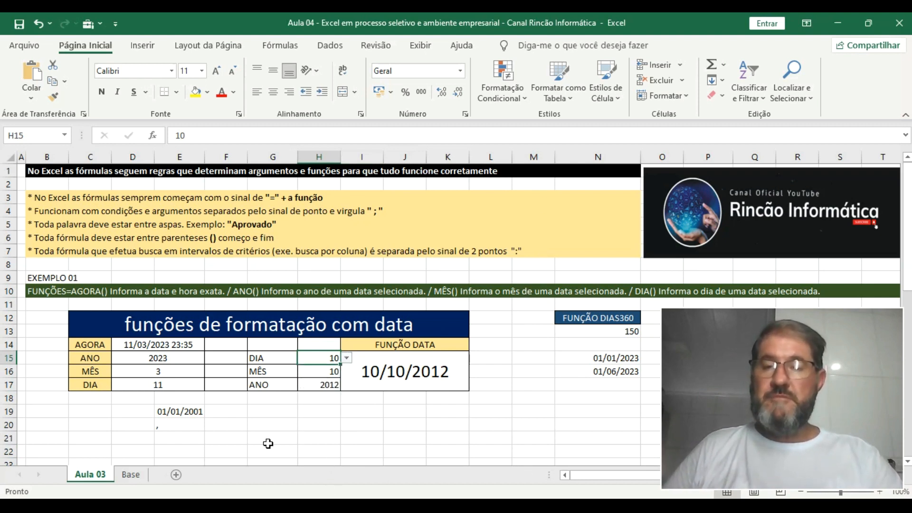
Examine the DIA, MÊS and ANO source lists on the Base sheet and return to the Aula 03 sheet
left_click(131, 475)
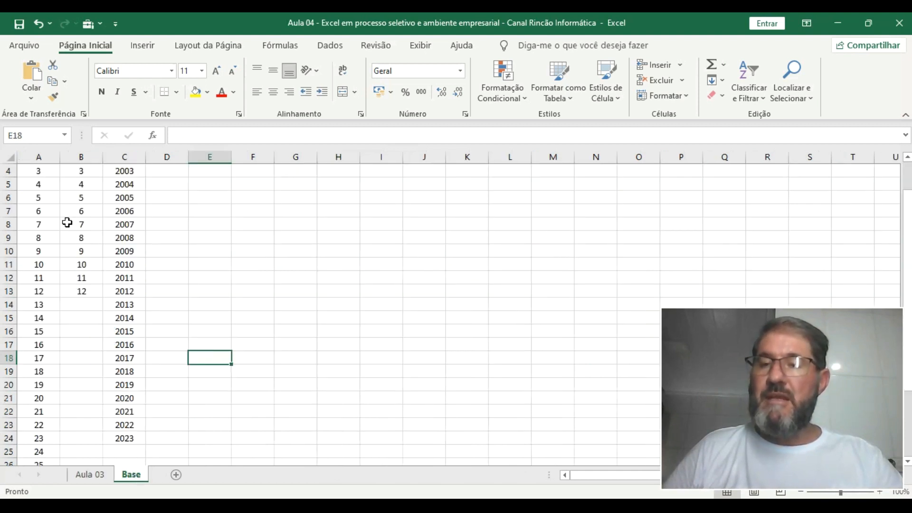
scroll(61, 242, "up", 1)
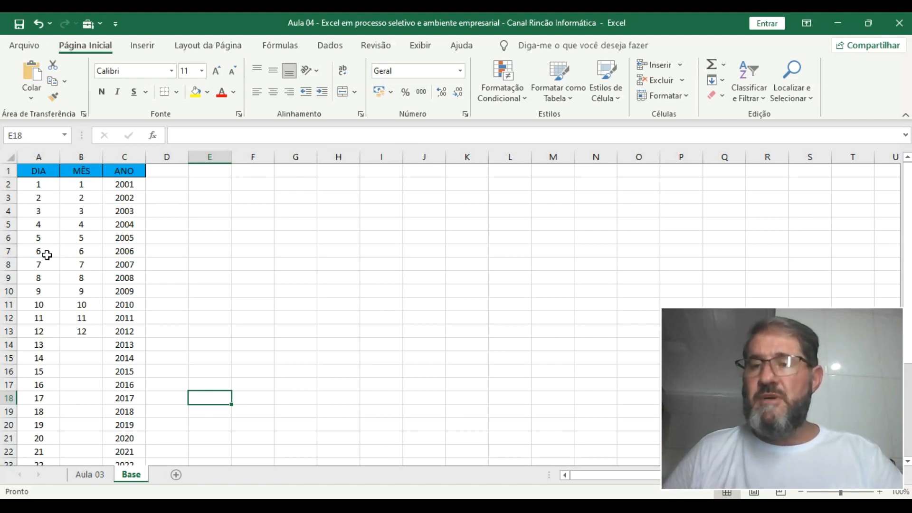
scroll(47, 266, "down", 6)
scroll(44, 301, "up", 6)
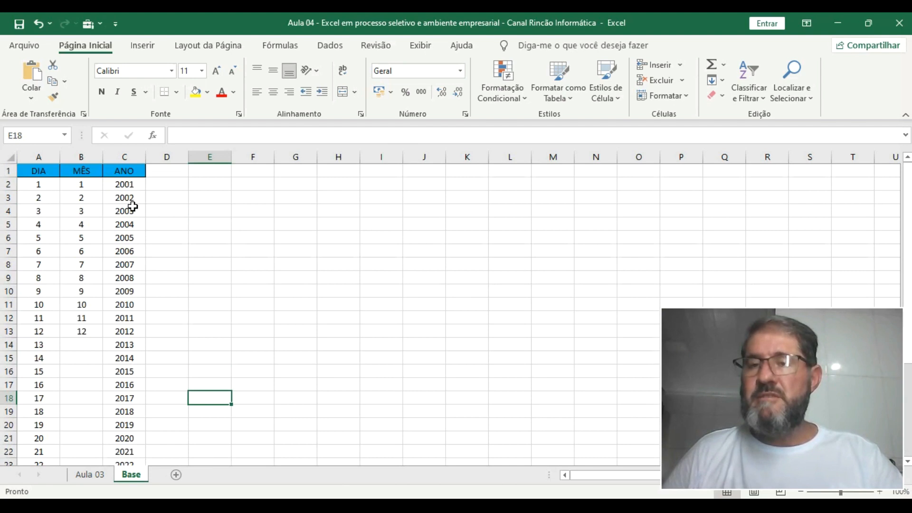
scroll(128, 205, "down", 5)
scroll(143, 252, "up", 5)
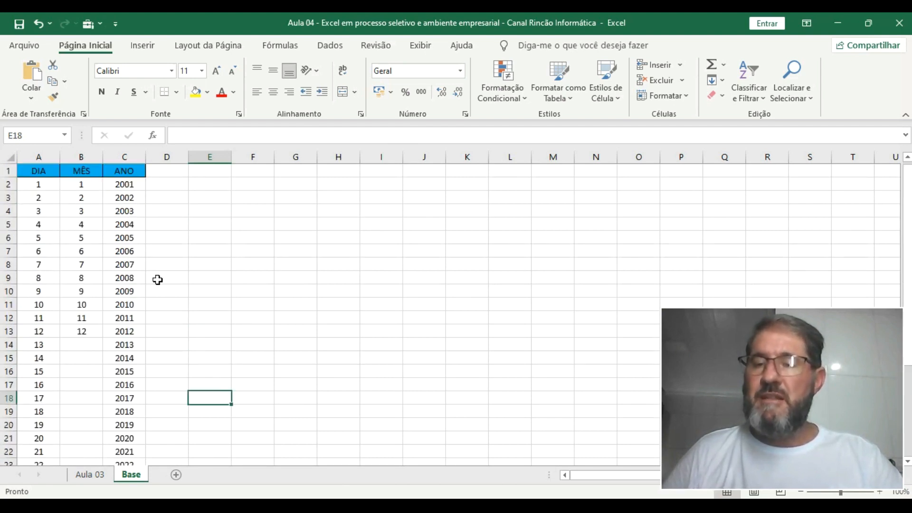
left_click(90, 474)
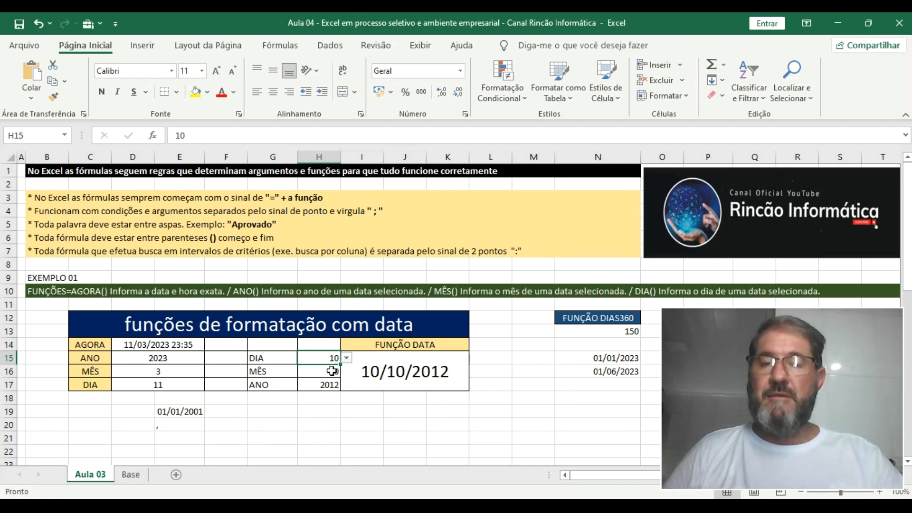
Open the data validation settings for the empty cell L19
left_click(498, 410)
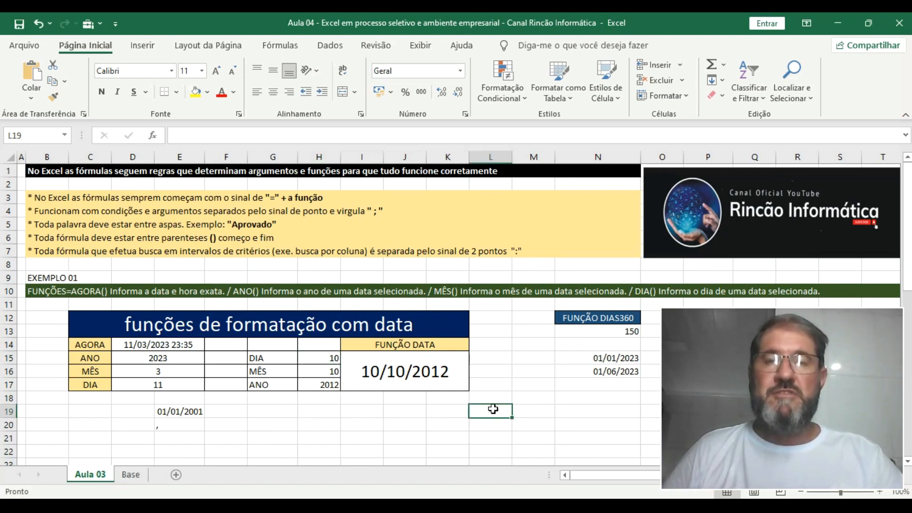
left_click(335, 47)
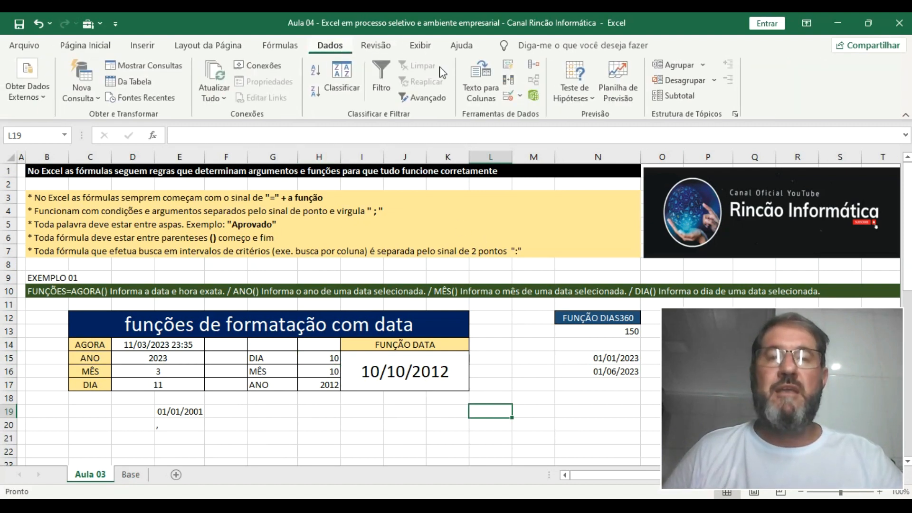
left_click(519, 98)
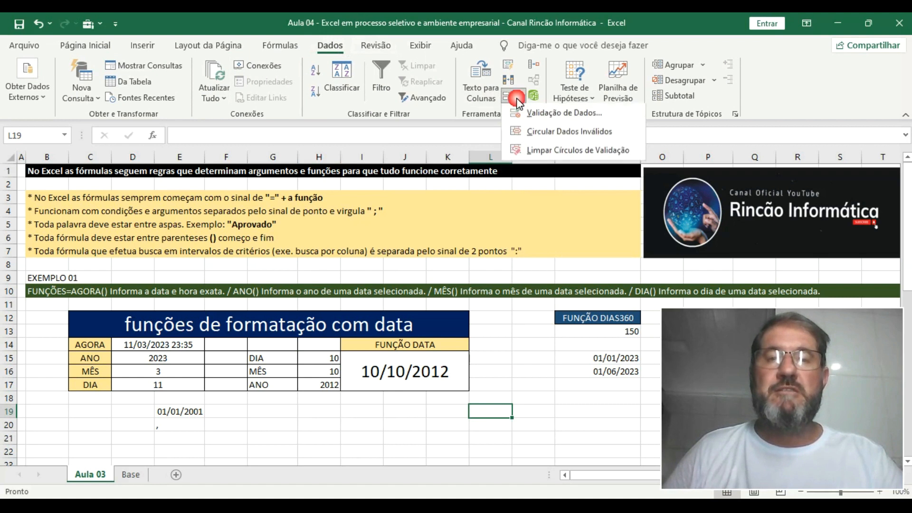
left_click(540, 113)
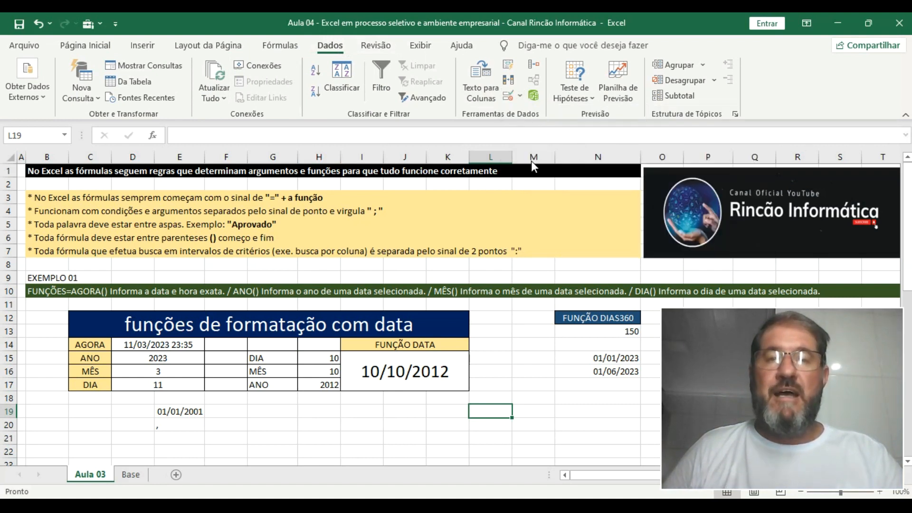
Restrict cell L19 to a list sourced from the MÊS values =Base!$B$2:$B$13 and apply the validation
left_click_drag(805, 178, 740, 150)
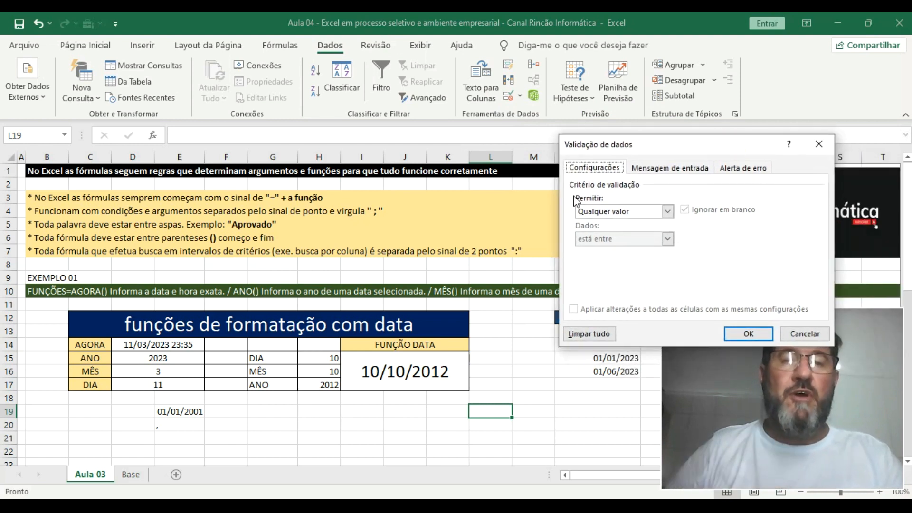
left_click(669, 213)
left_click(619, 251)
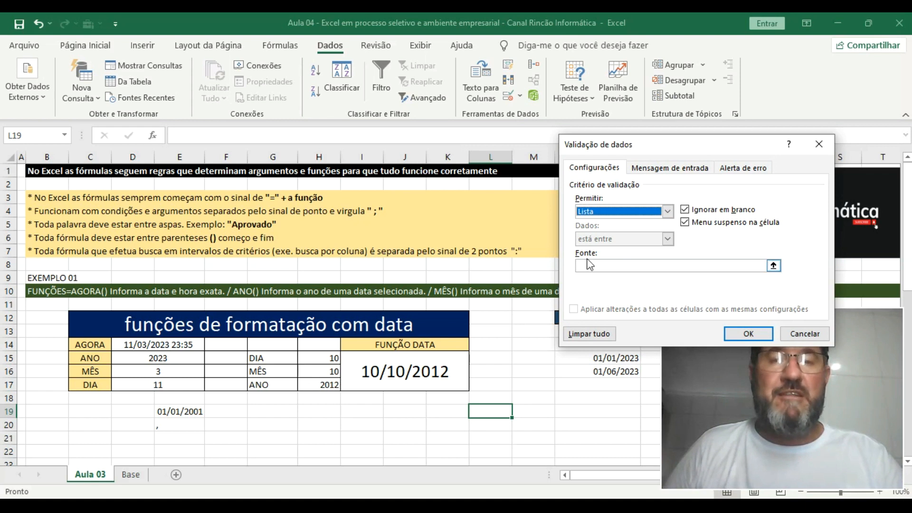
left_click(623, 264)
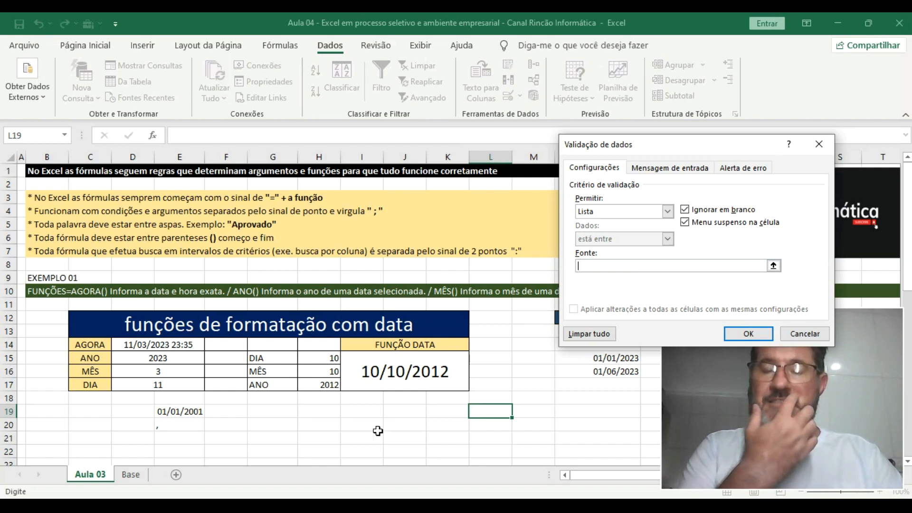
left_click(128, 475)
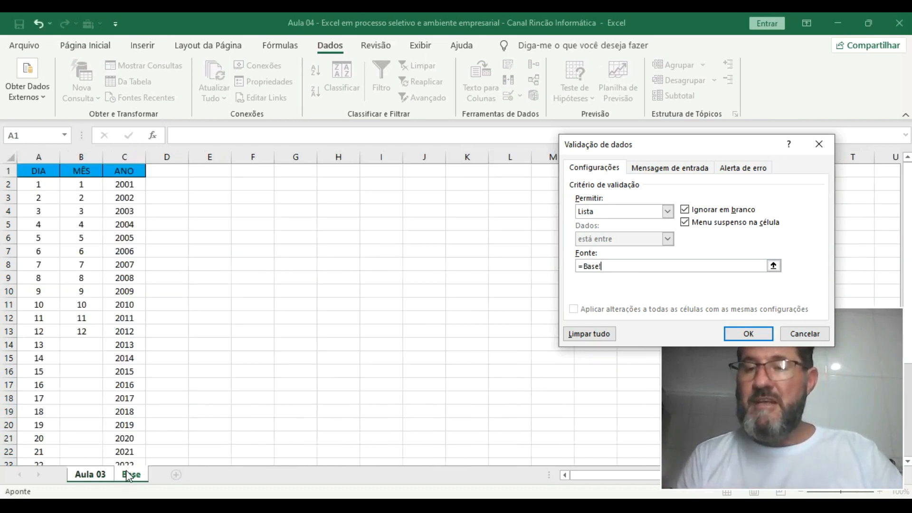
left_click_drag(86, 185, 90, 326)
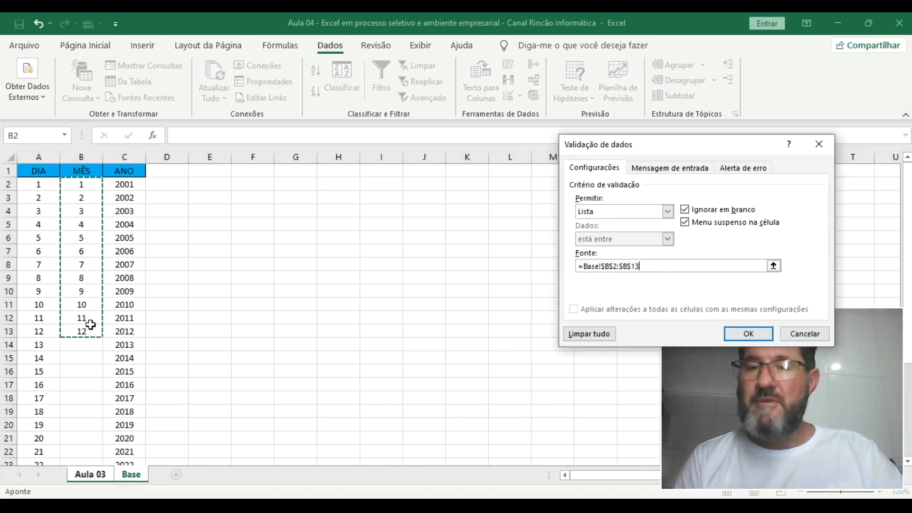
key("Return")
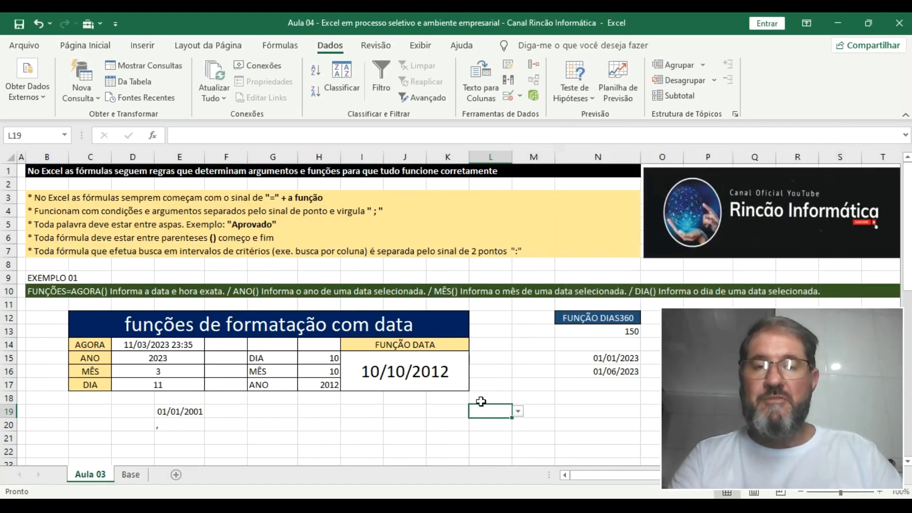
Browse the month options in the dropdown list of cell L19 without choosing one
left_click(518, 411)
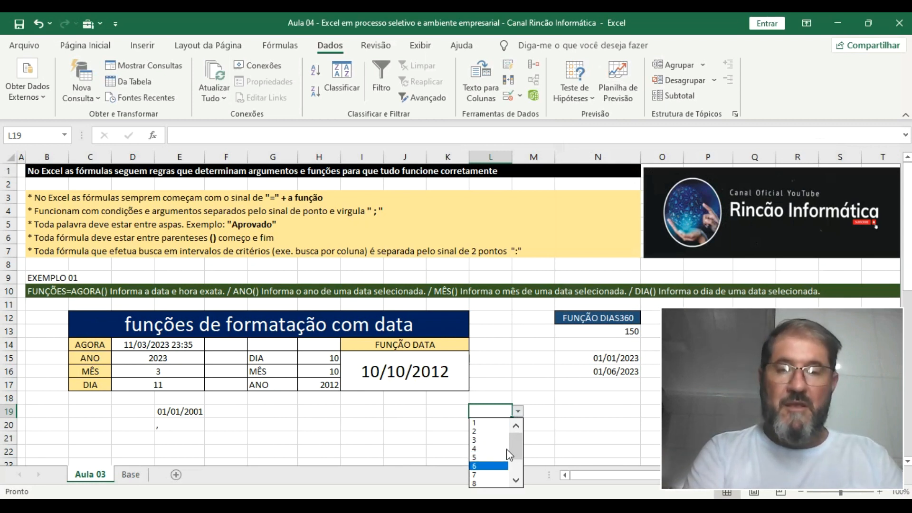
key("Down")
key("Down")
key("Down")
key("Down")
key("Down")
key("Down")
scroll(507, 455, "up", 4)
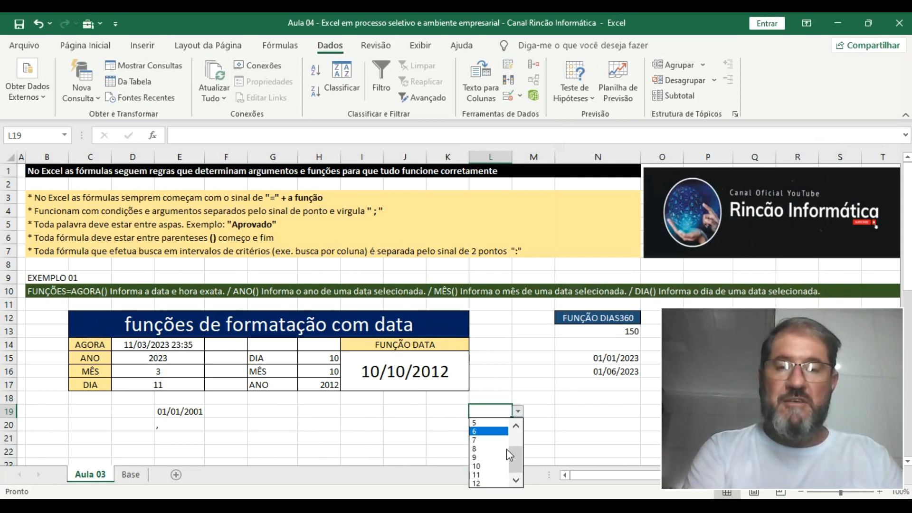
scroll(506, 455, "down", 2)
scroll(506, 455, "up", 2)
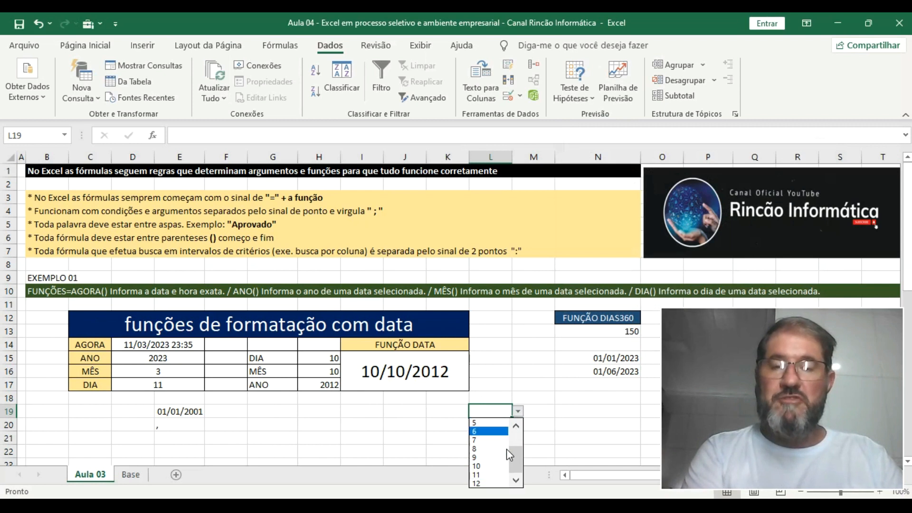
key("Escape")
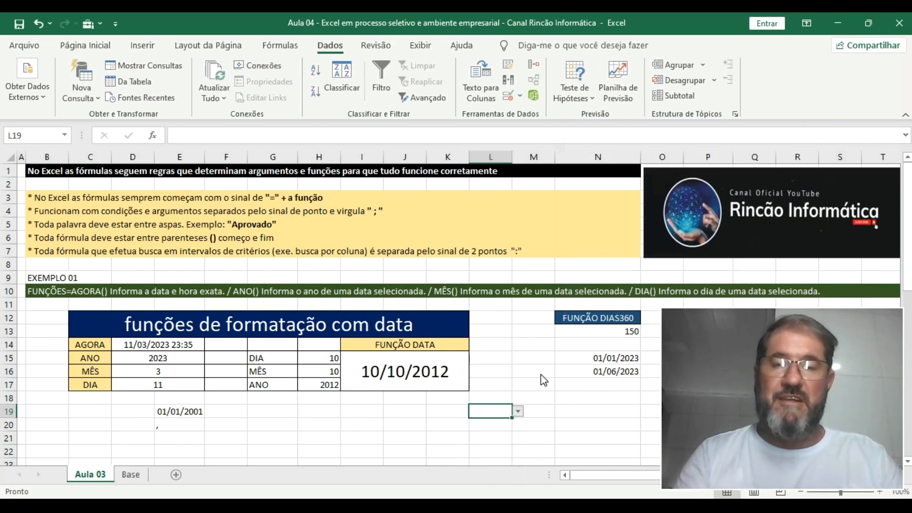
Set the DIA value in cell H15 to 14
left_click(319, 363)
left_click(348, 358)
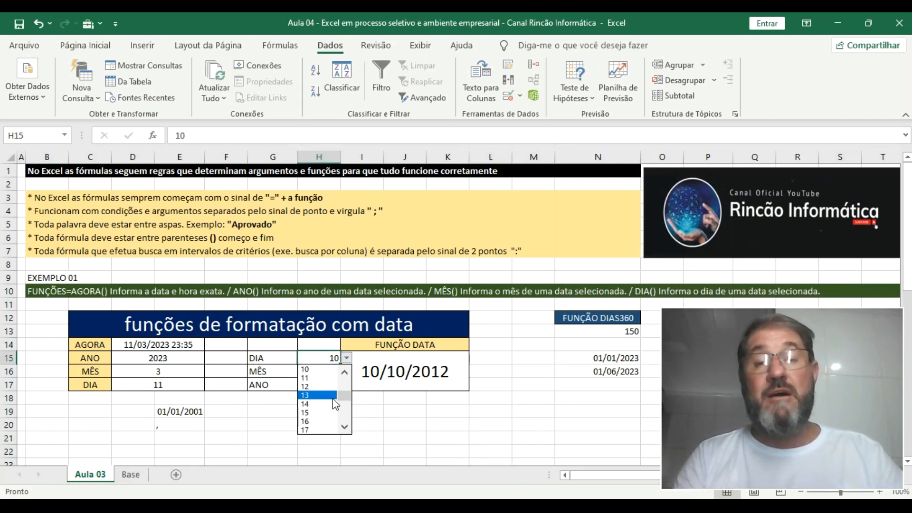
key("Escape")
type("14")
key("ctrl+Return")
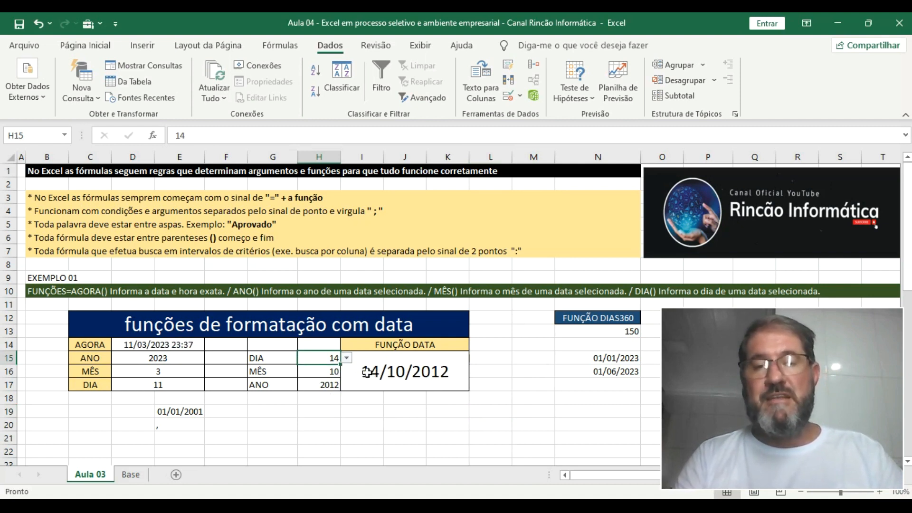
Choose 11 as the MÊS in cell H16 and 2015 as the ANO in cell H17
left_click(328, 371)
left_click(347, 371)
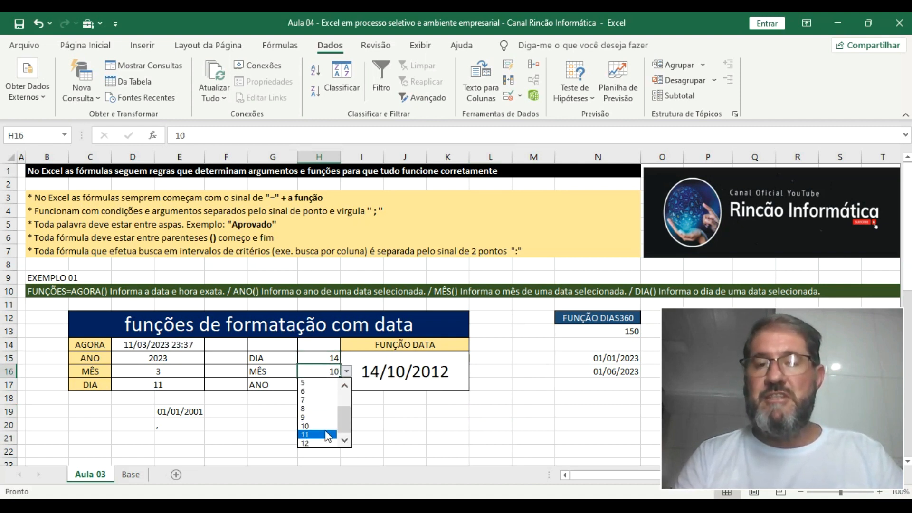
left_click(326, 435)
left_click(328, 383)
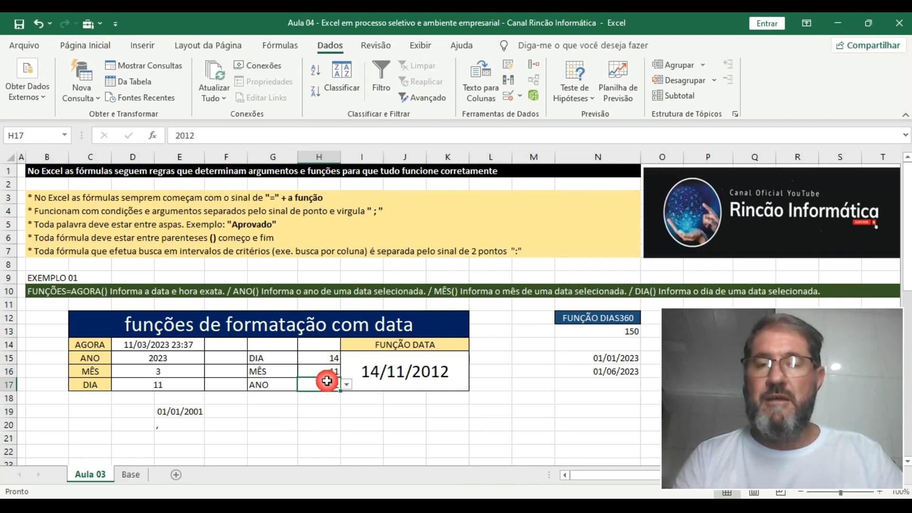
left_click(347, 384)
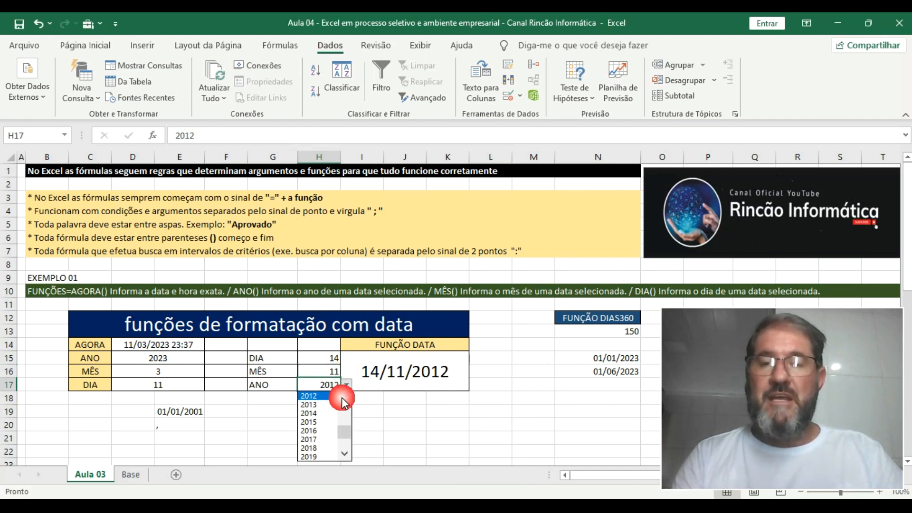
left_click(327, 422)
left_click(411, 425)
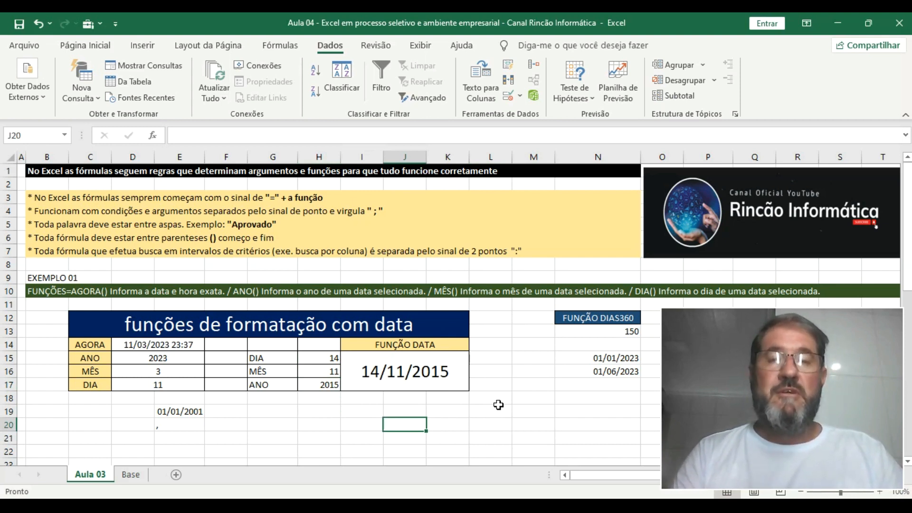
Examine the S/Função text with irregular spacing in cell C29 of EXEMPLO 02
scroll(498, 404, "down", 2)
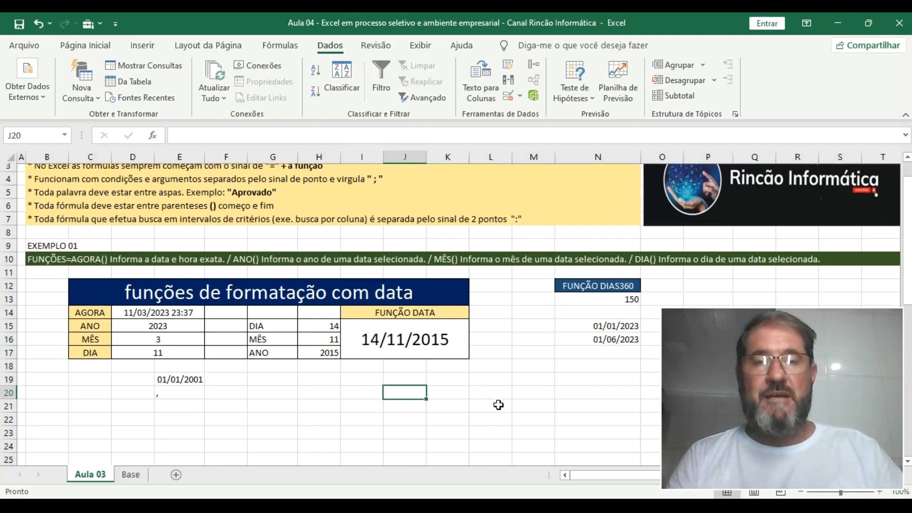
scroll(498, 404, "up", 2)
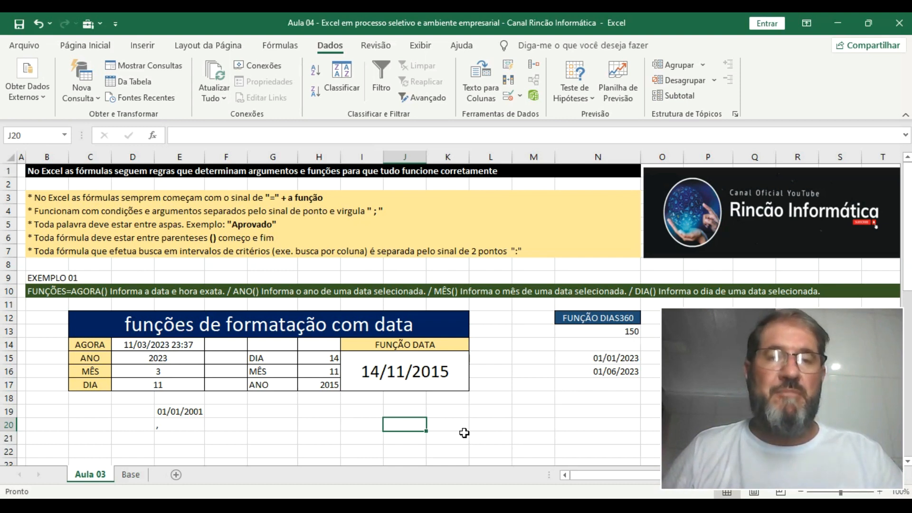
scroll(464, 433, "down", 6)
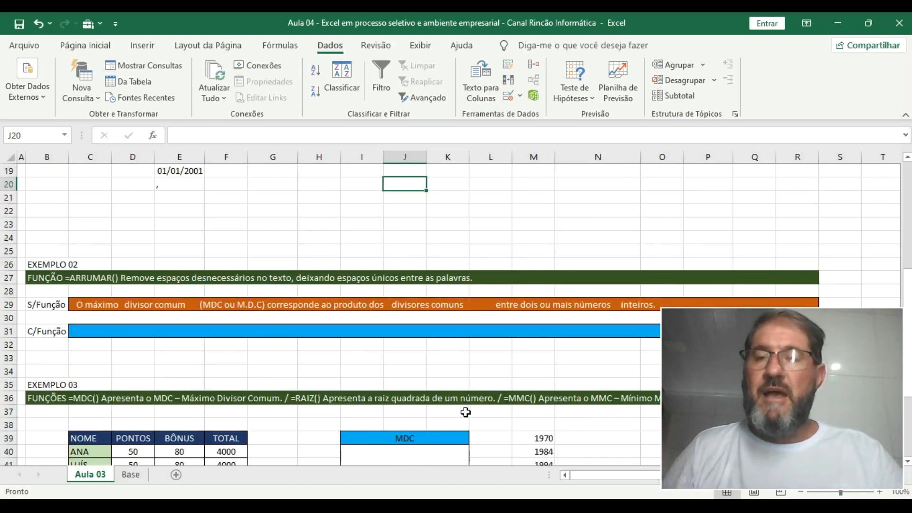
scroll(466, 411, "down", 1)
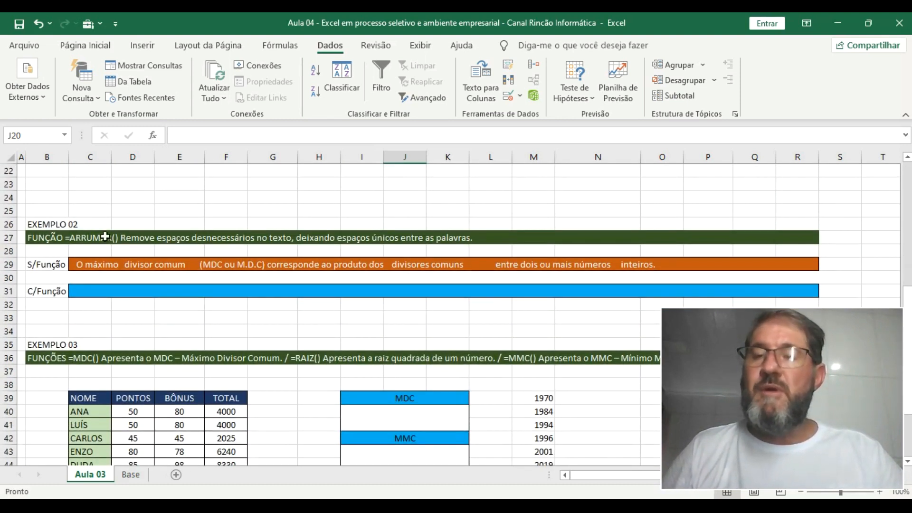
left_click(109, 267)
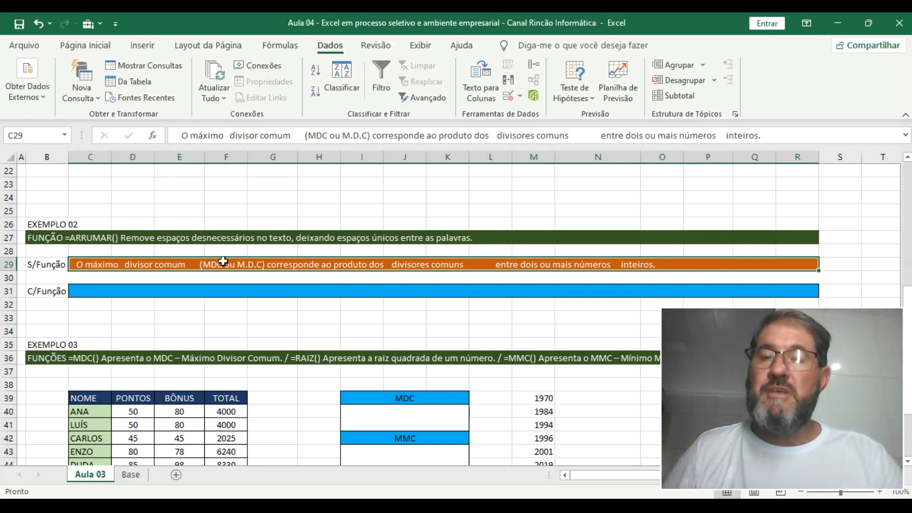
Enter the formula =ARRUMAR(C29) in the C/Função cell C31 to remove the unnecessary spaces from the text
left_click(302, 290)
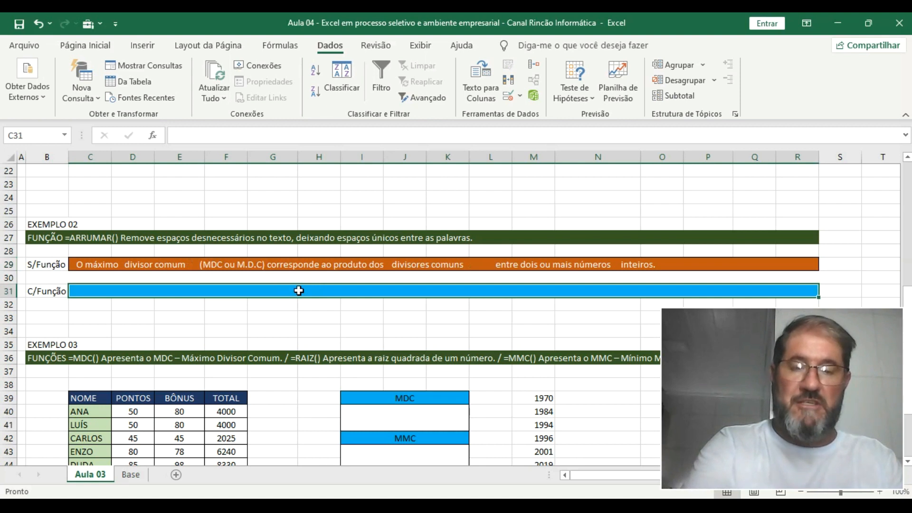
type("=")
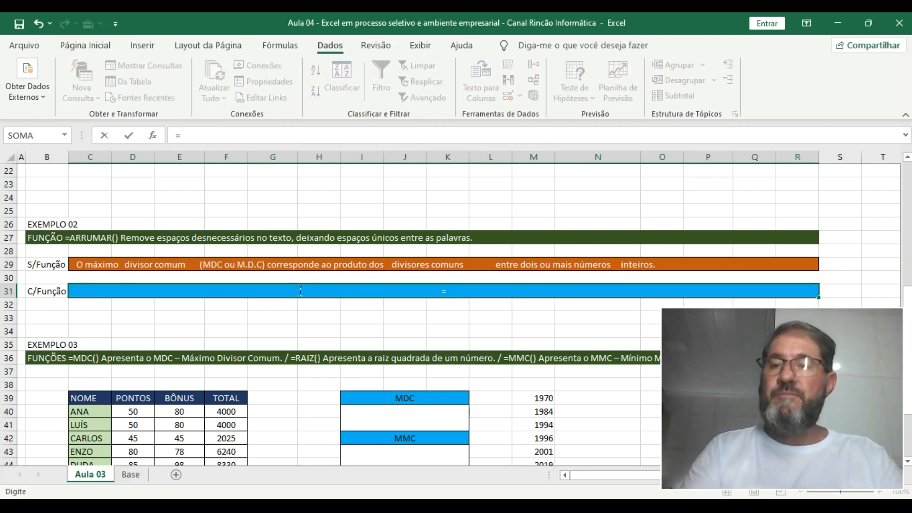
type("ARR")
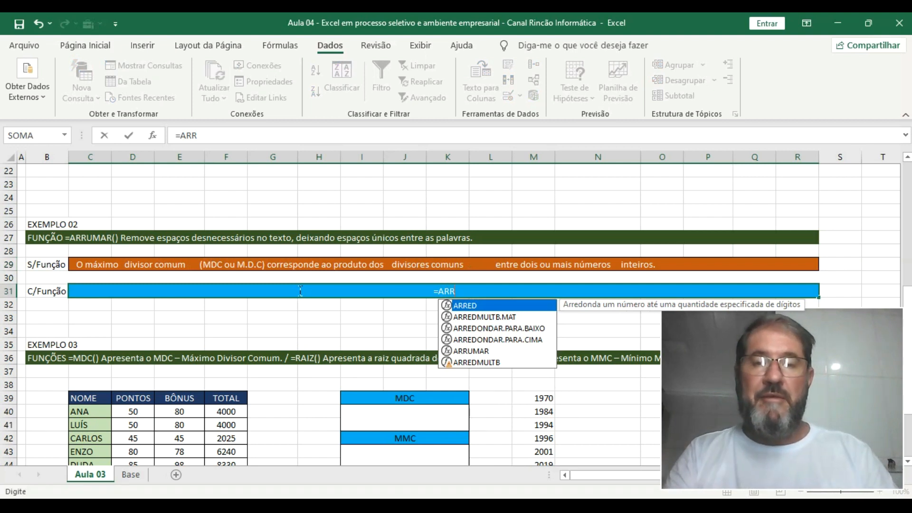
key("Down")
key("Down")
key("Down")
key("Down")
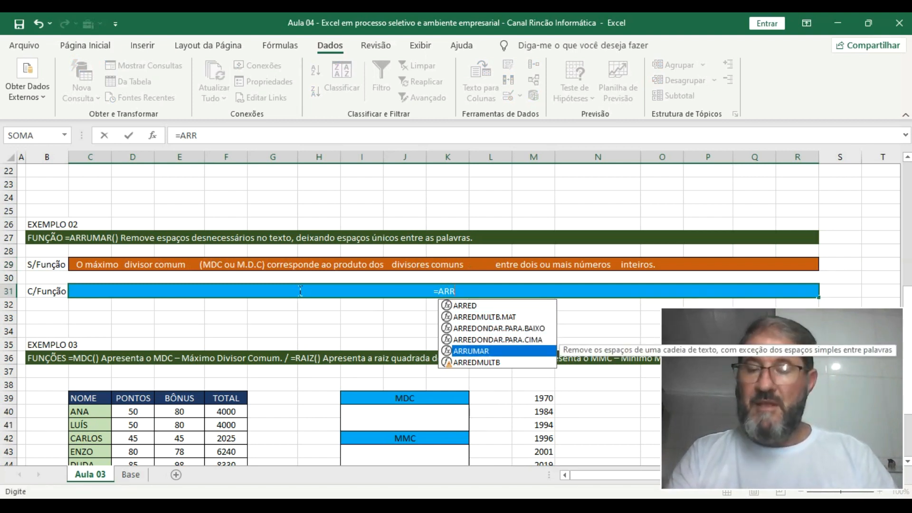
key("Tab")
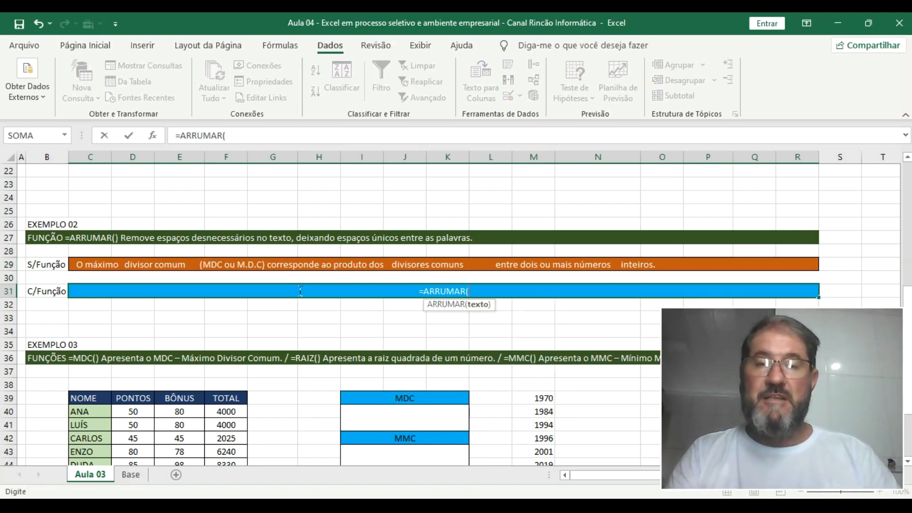
left_click(247, 264)
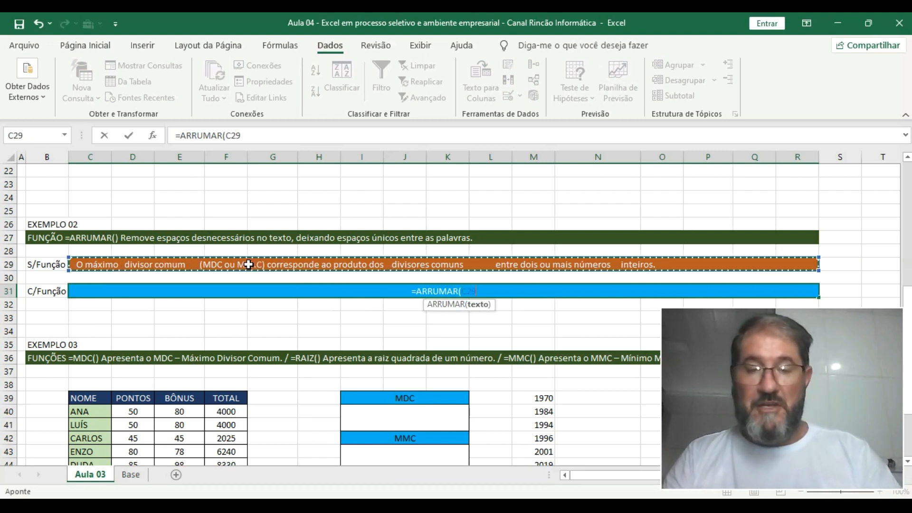
type(")")
key("Return")
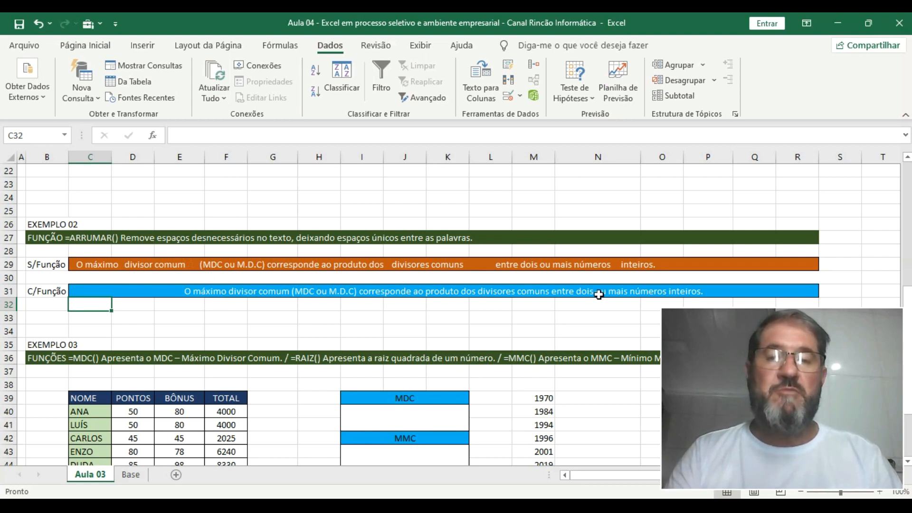
Try left and centre alignment on the C/Função text in C31, and finish with it right-aligned
left_click(299, 293)
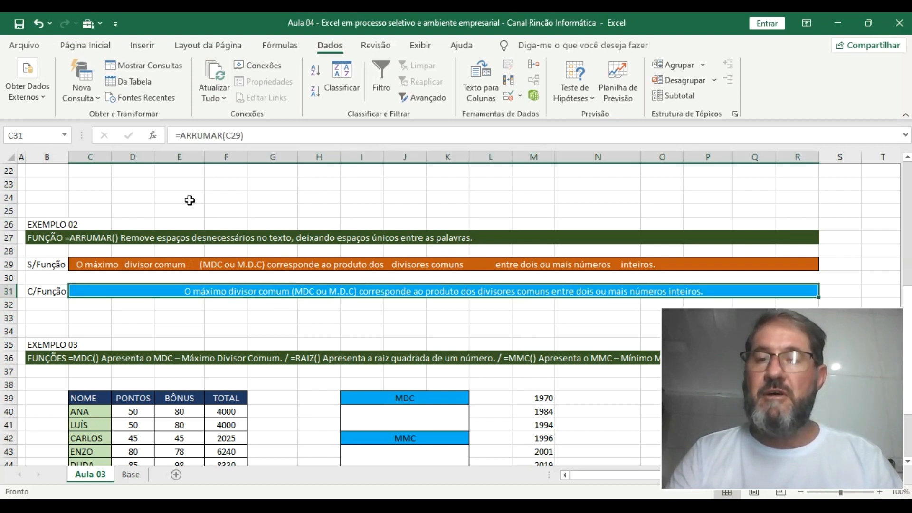
left_click(88, 45)
left_click(256, 92)
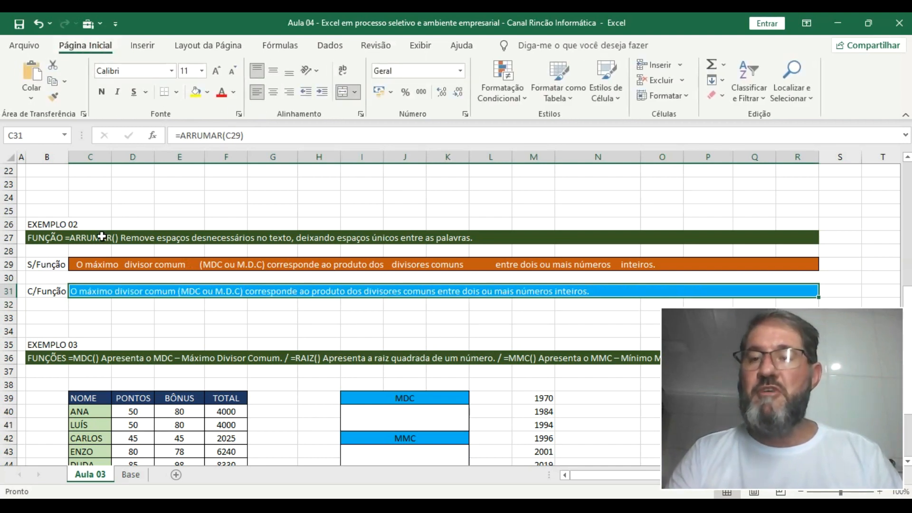
left_click(274, 93)
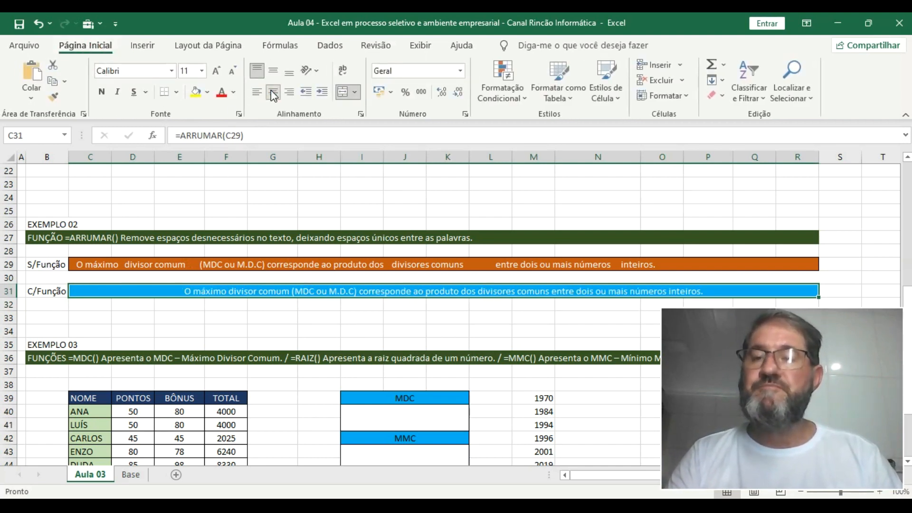
left_click(289, 92)
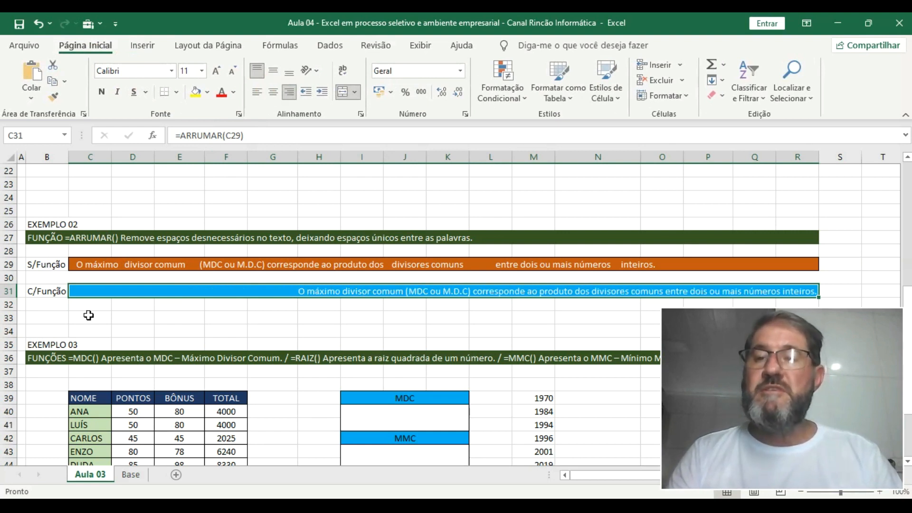
Move the C/Função cell from row 31 down to row 32 and undo the move
scroll(101, 298, "up", 1)
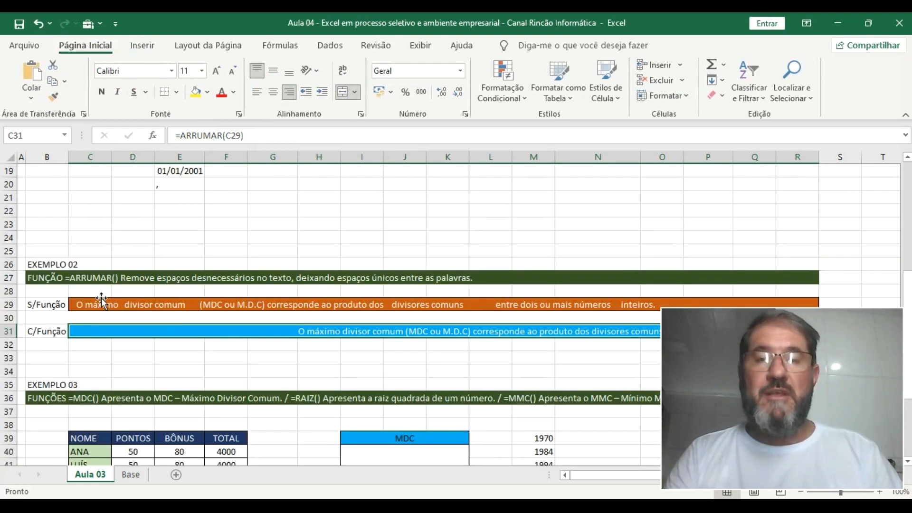
scroll(102, 297, "down", 1)
scroll(102, 298, "down", 2)
mouse_move(105, 259)
left_mouse_down()
mouse_move(140, 275)
mouse_move(110, 272)
mouse_move(100, 253)
left_mouse_up()
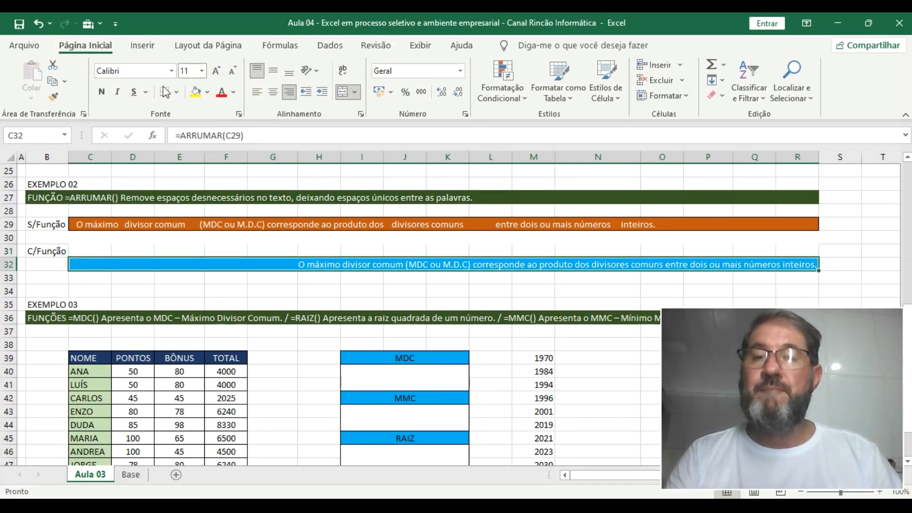
left_click(38, 24)
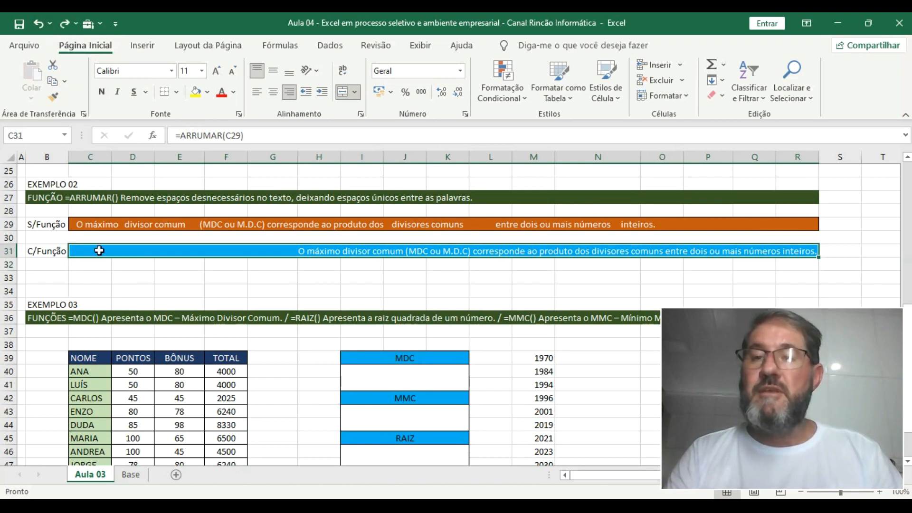
Merge the C/Função cell C31 with row 32 below it, try bottom alignment, and finish with the text vertically centred
left_click_drag(94, 250, 95, 261)
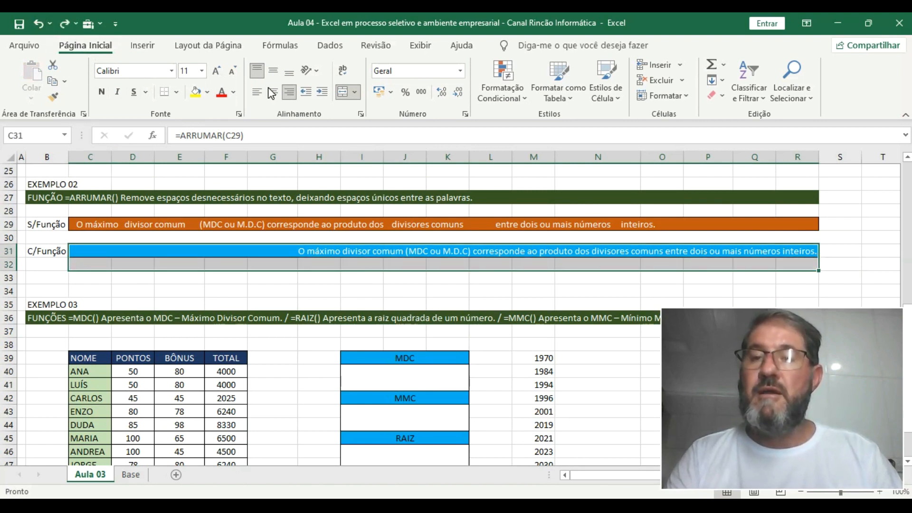
left_click(343, 91)
left_click(343, 91)
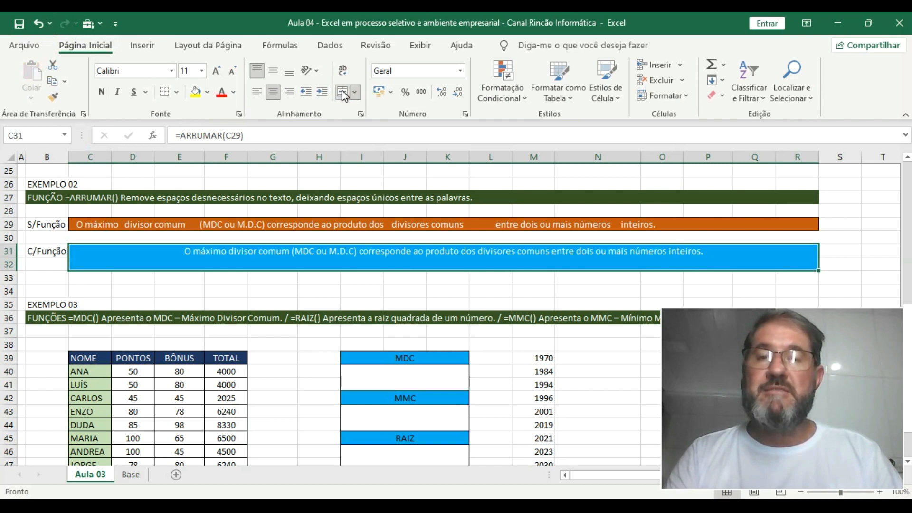
left_click(272, 67)
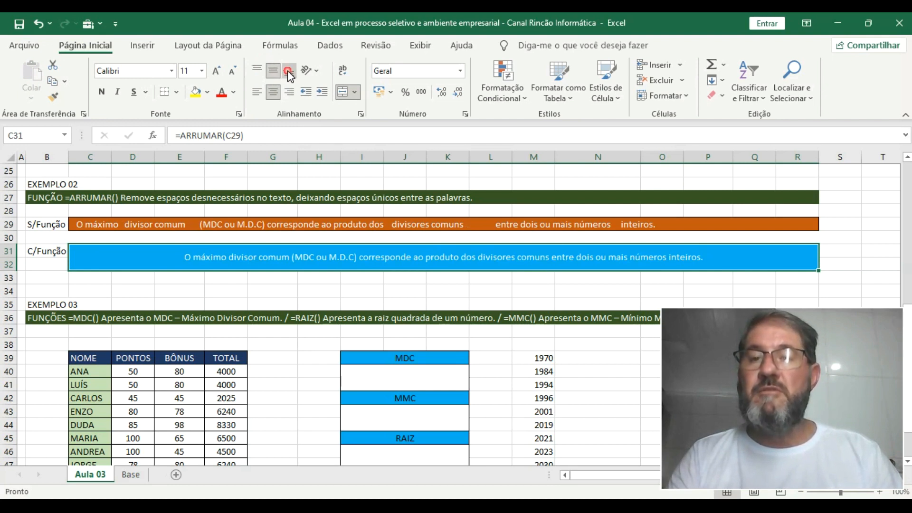
left_click(288, 71)
left_click(273, 71)
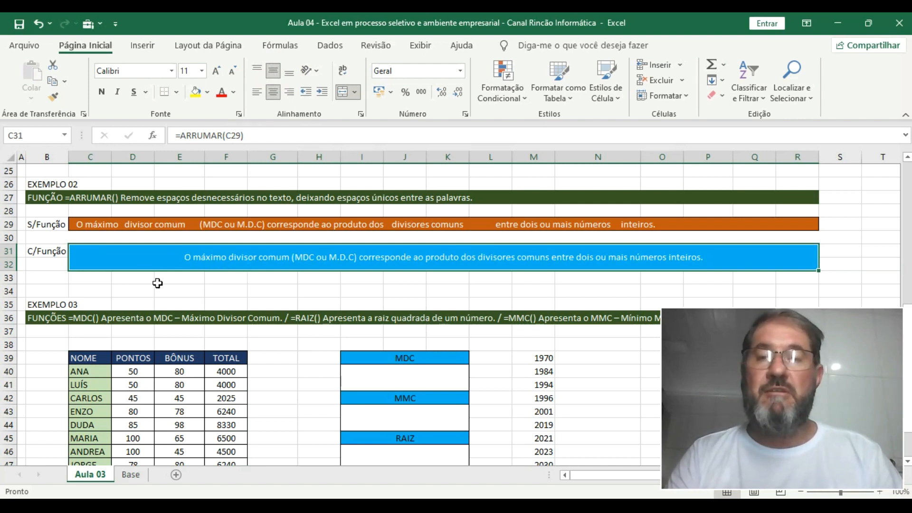
Set the C/Função text to font size 16, try top and bottom alignment, and finish with it vertically centred
left_click(201, 71)
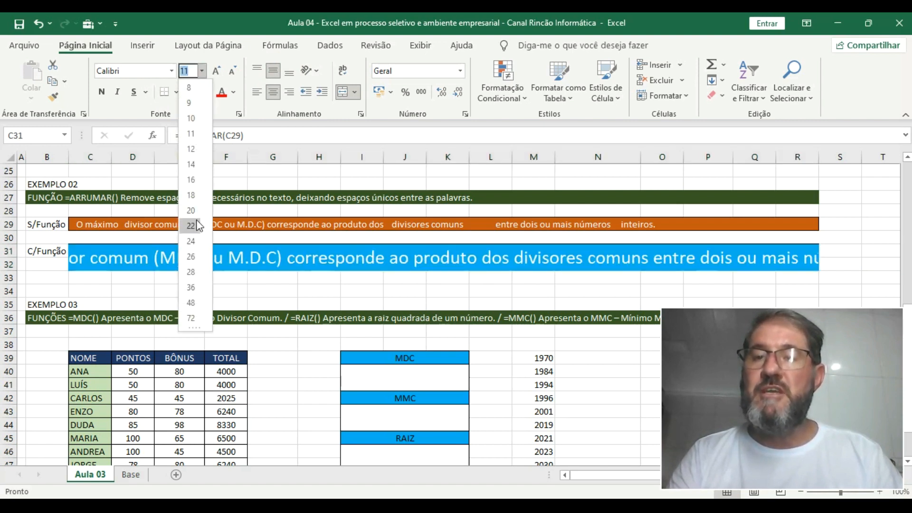
left_click(199, 181)
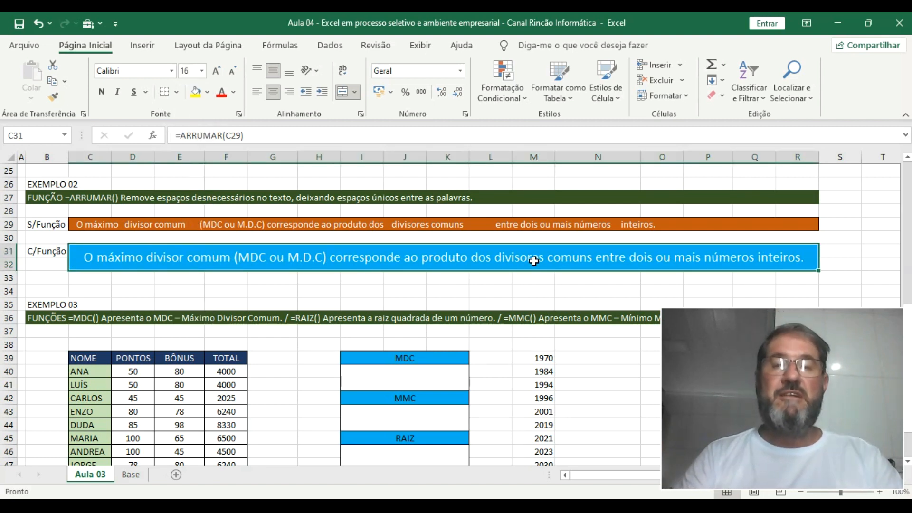
left_click(261, 67)
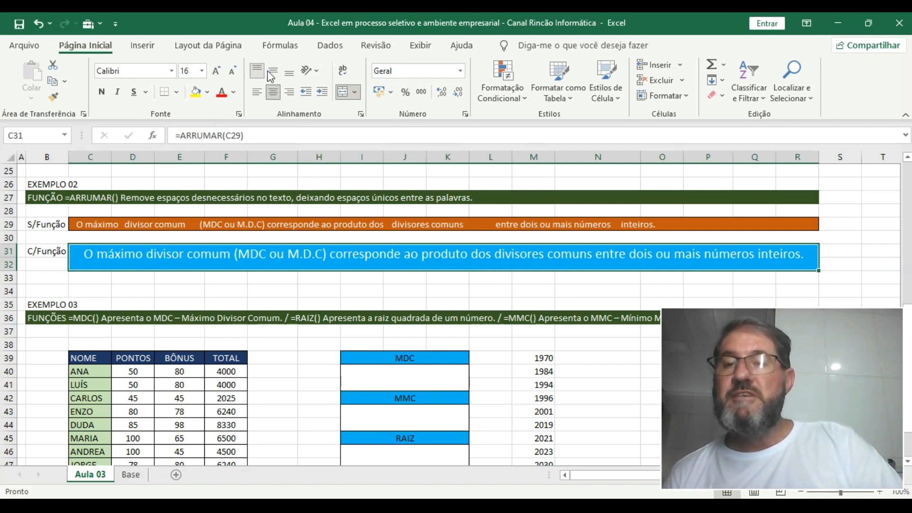
left_click(289, 73)
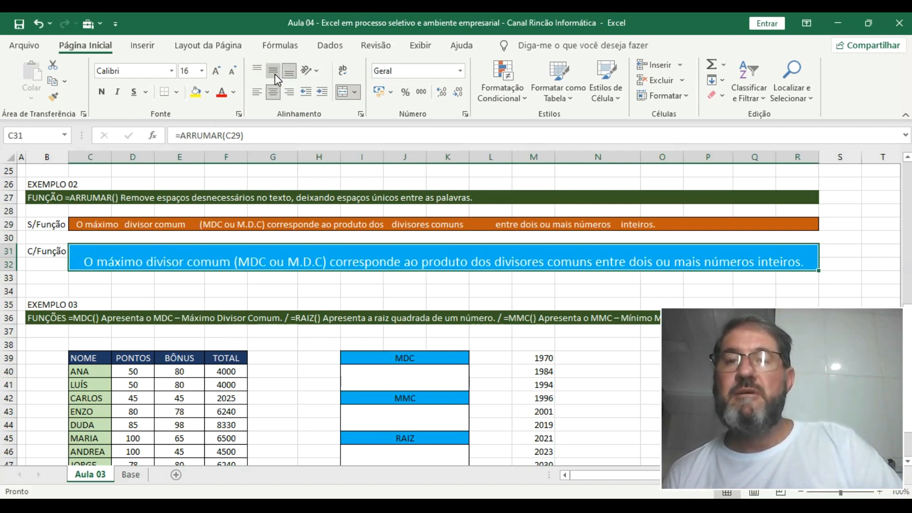
left_click(273, 71)
left_click(436, 292)
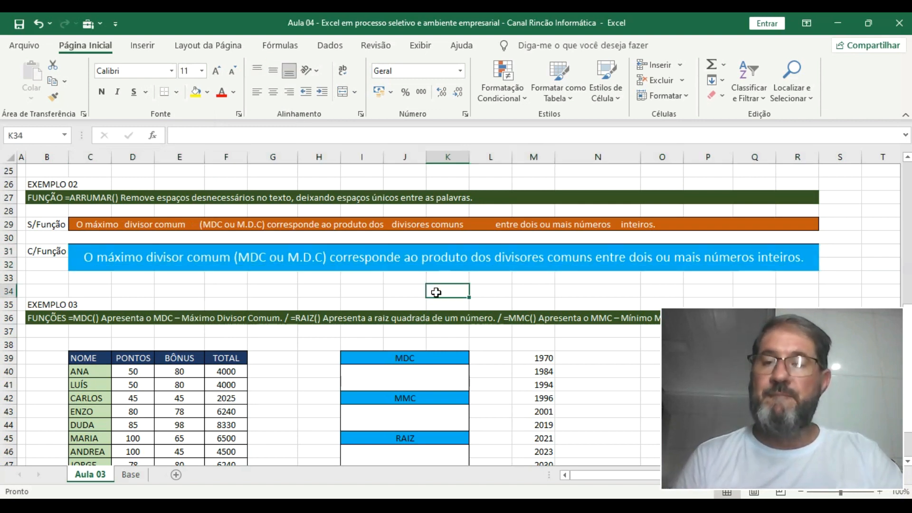
scroll(429, 292, "down", 2)
scroll(428, 292, "down", 4)
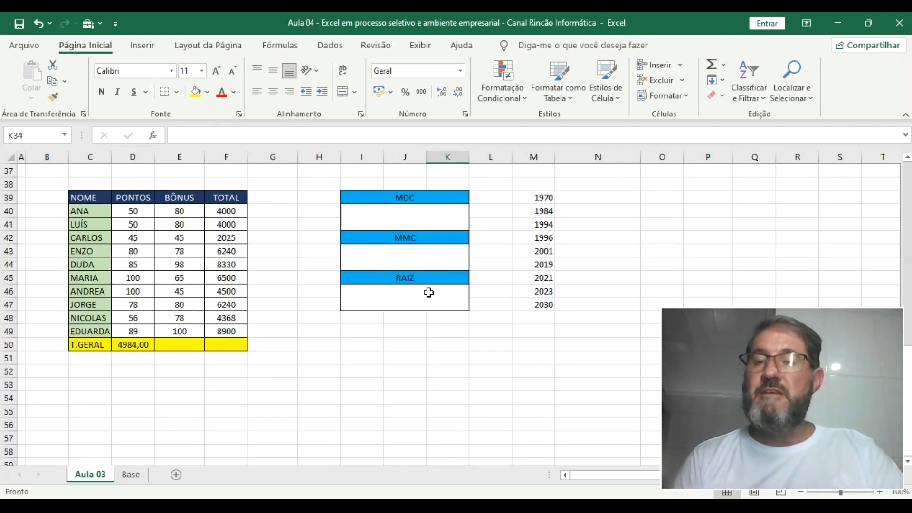
scroll(427, 291, "up", 6)
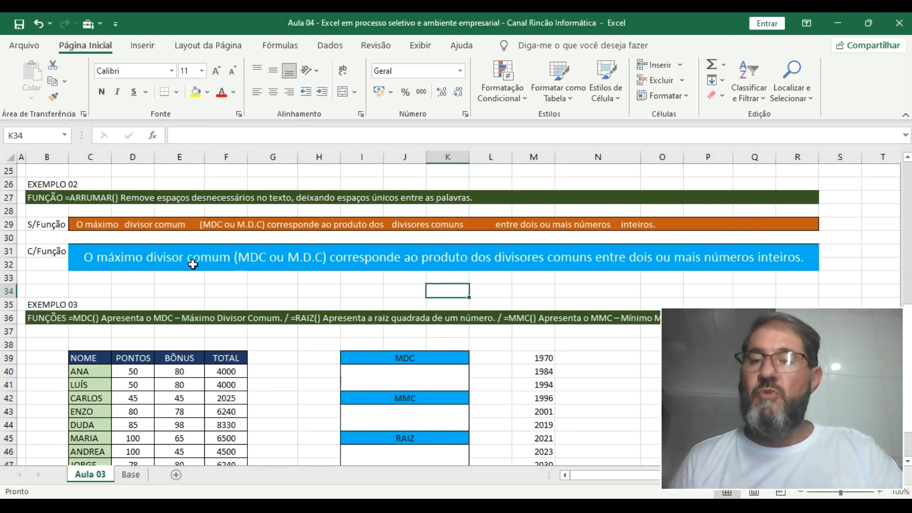
left_click(91, 252)
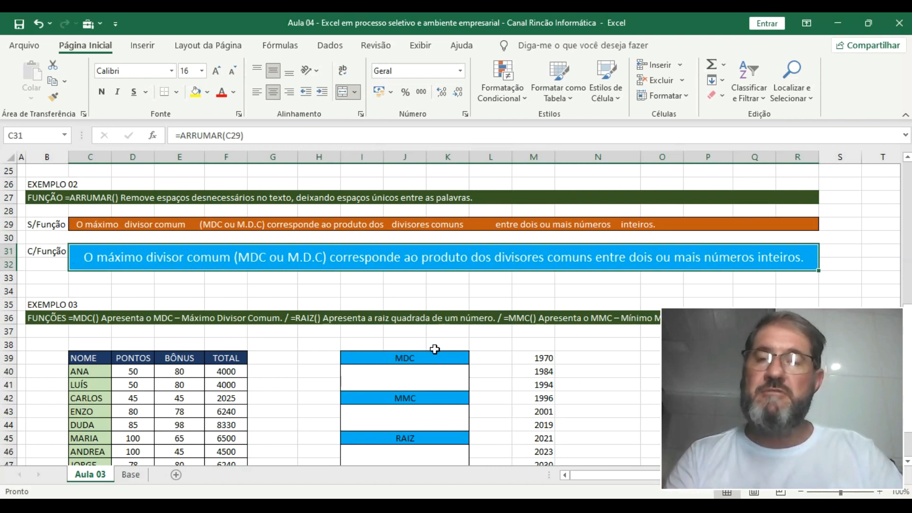
Enter the formula =MDC(F43;F44) in the MDC result cell I40 of EXEMPLO 03
scroll(407, 350, "down", 3)
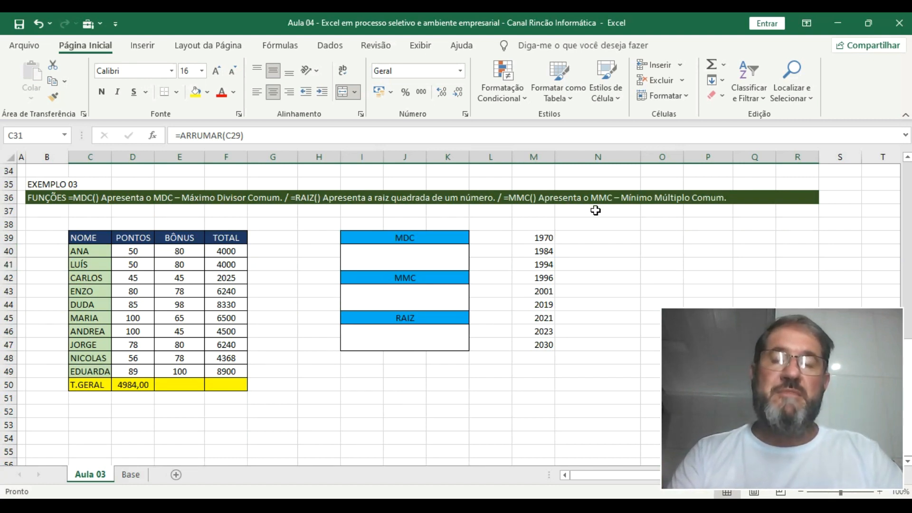
left_click(419, 259)
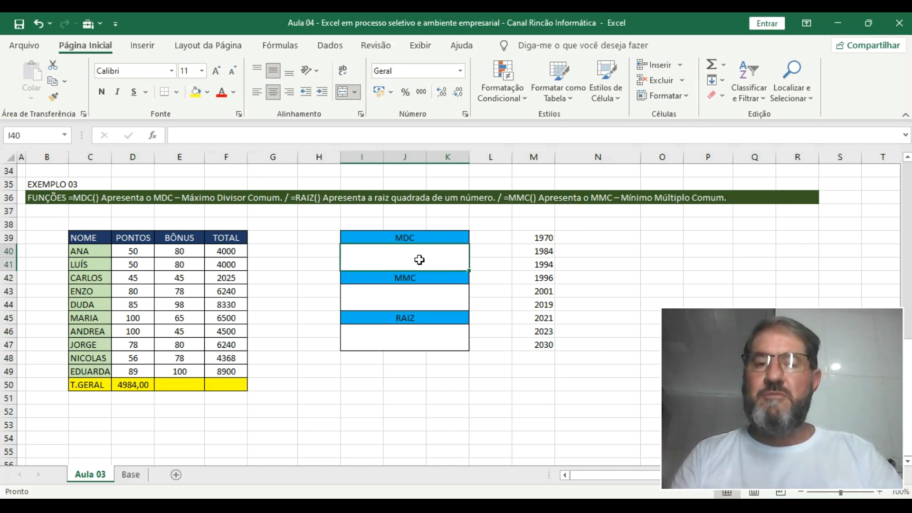
type("=")
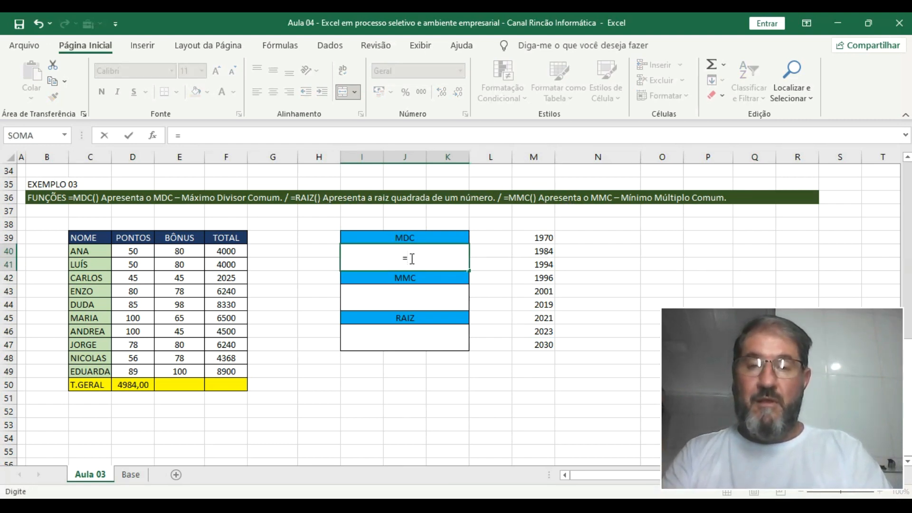
type("MD")
type("C(")
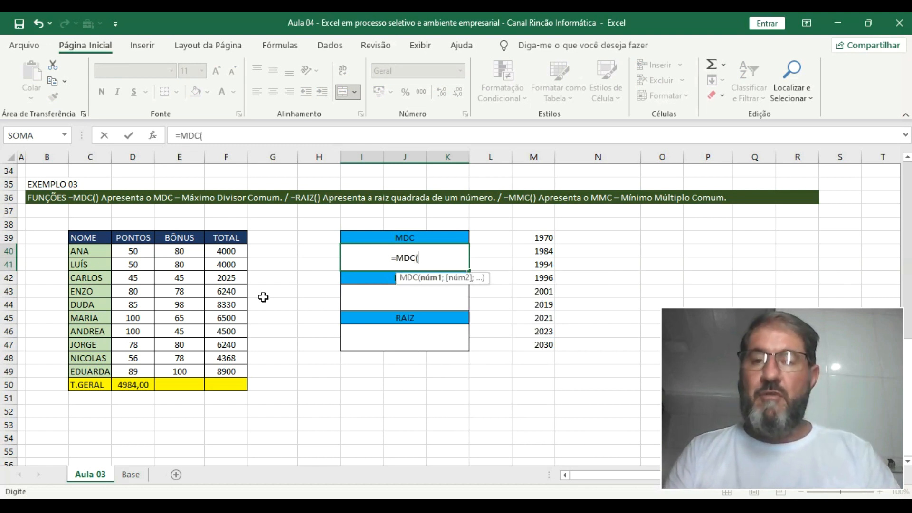
left_click(235, 289)
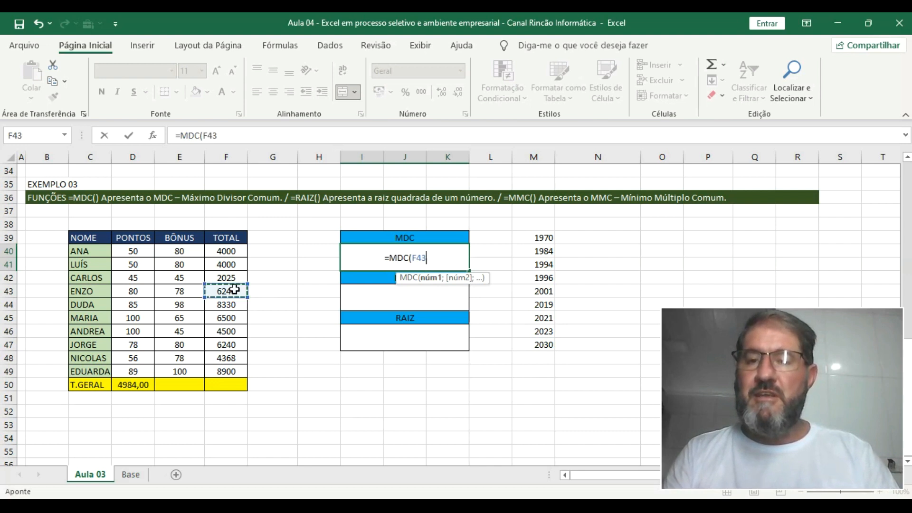
type(";")
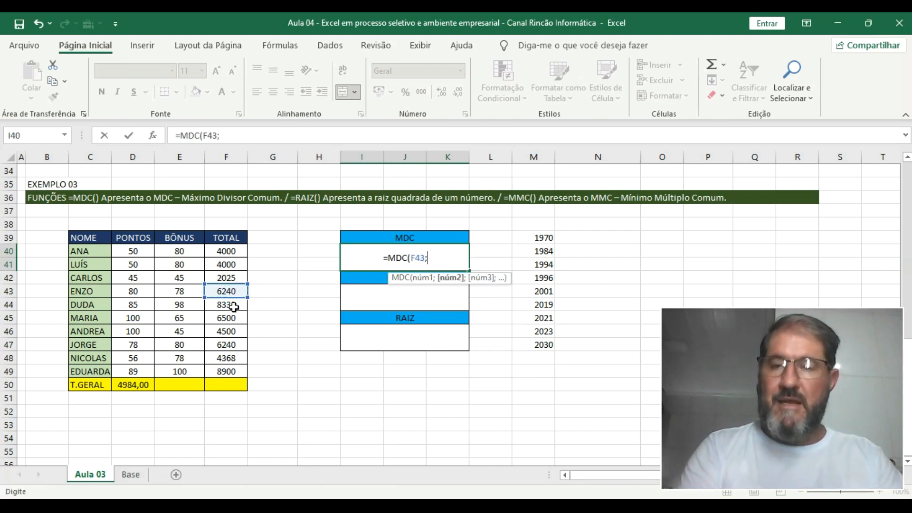
left_click(234, 306)
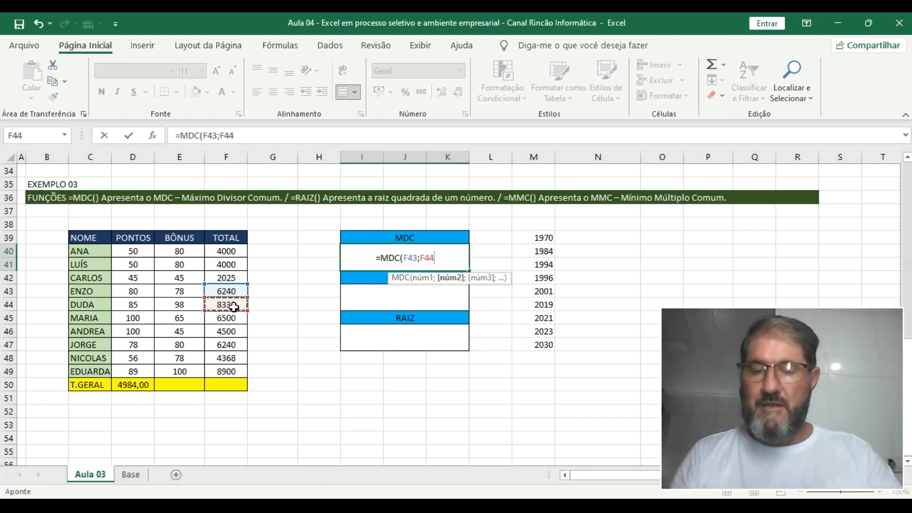
type(")")
key("Return")
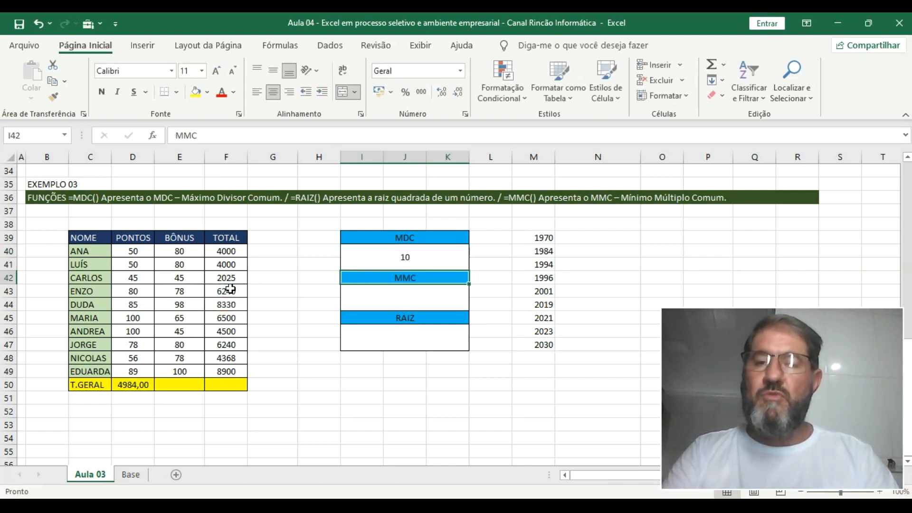
Check the MDC formula in I40 and the two TOTAL cells F43 and F44 it refers to
left_click(373, 258)
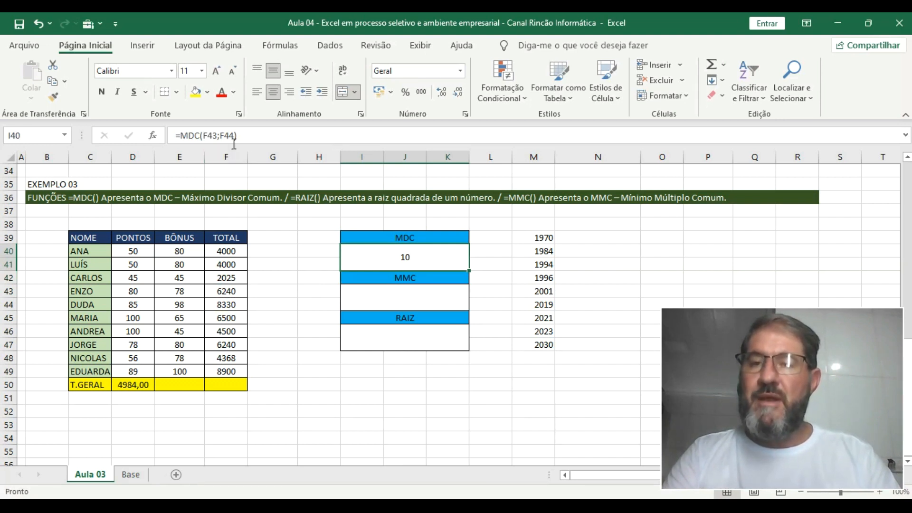
left_click(222, 291)
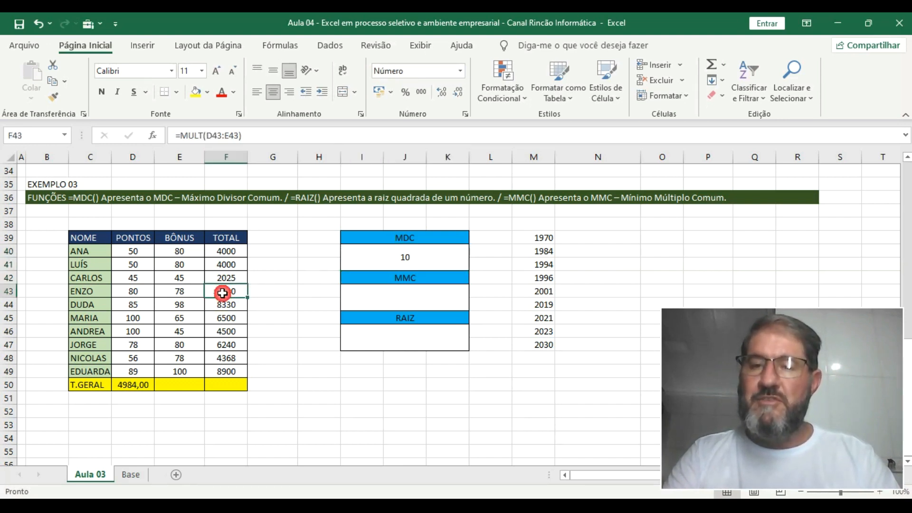
left_click(236, 305)
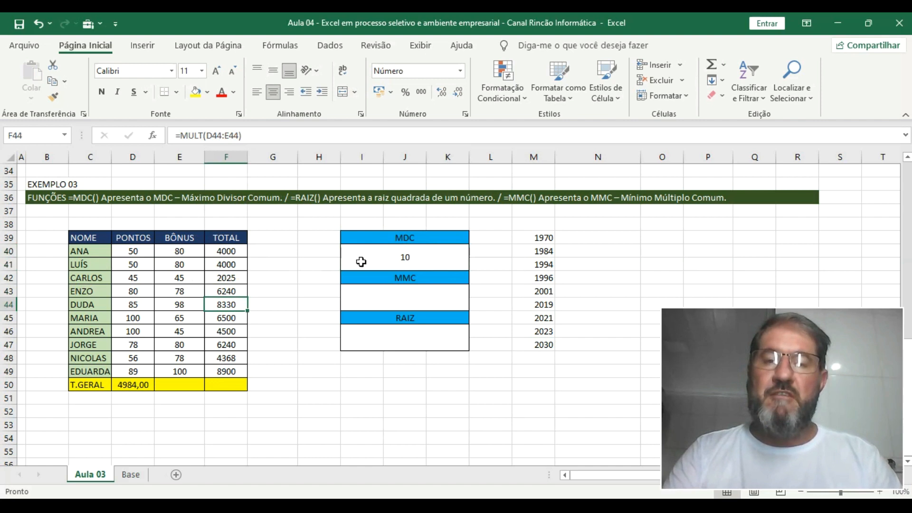
Replace the formula in the MDC result cell I40 with =MDC(D40), taking the first PONTOS value
left_click(404, 257)
type("=")
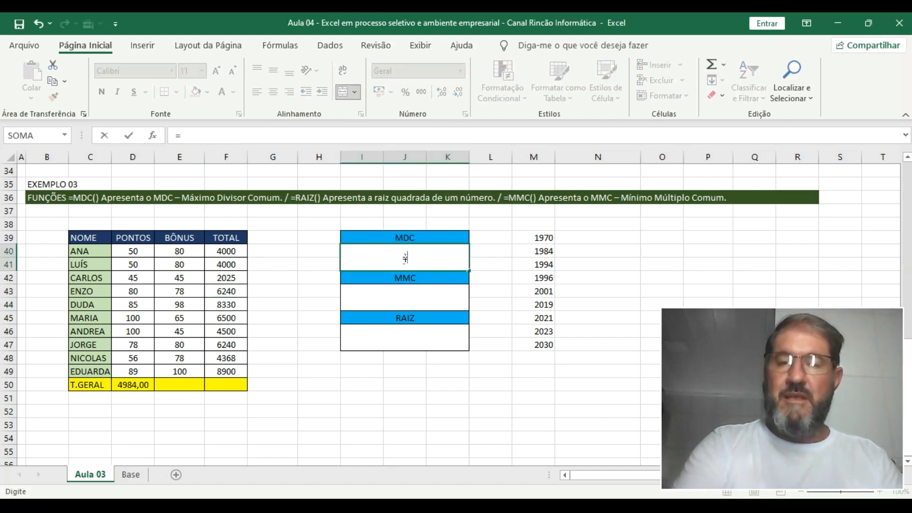
type("MDC")
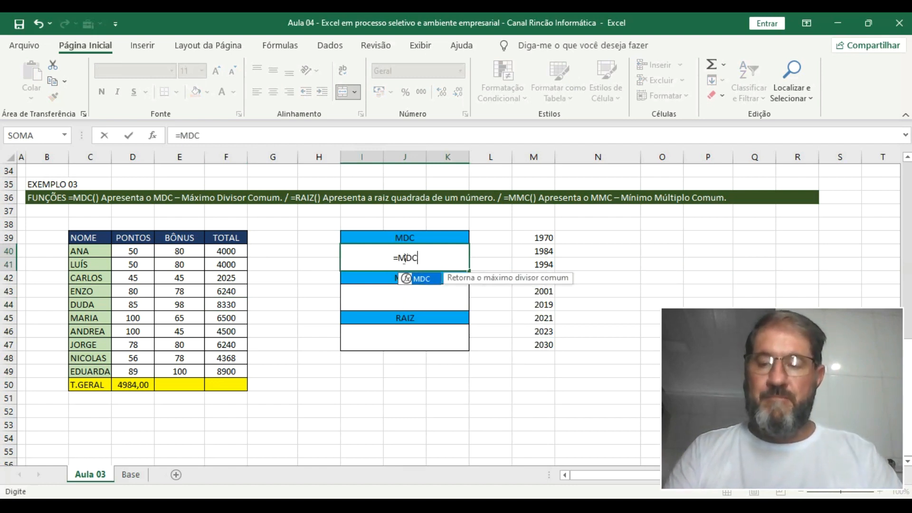
type("(")
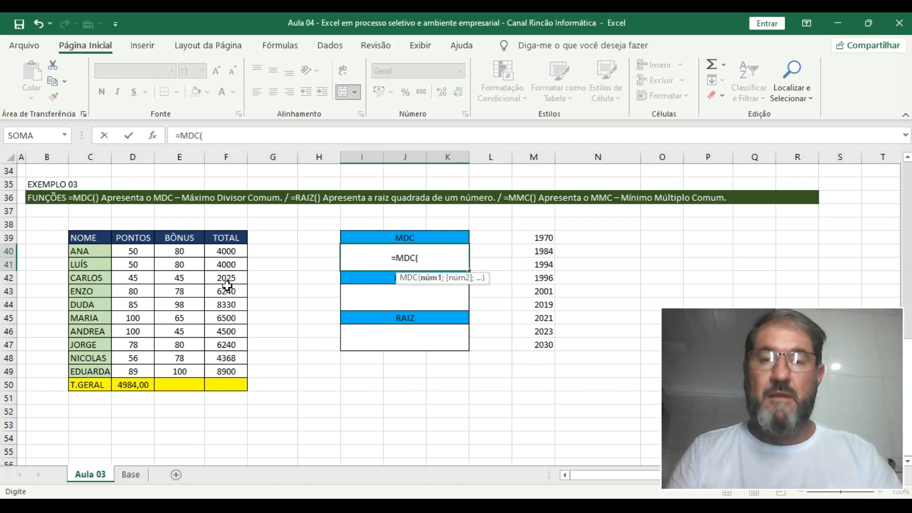
left_click(127, 252)
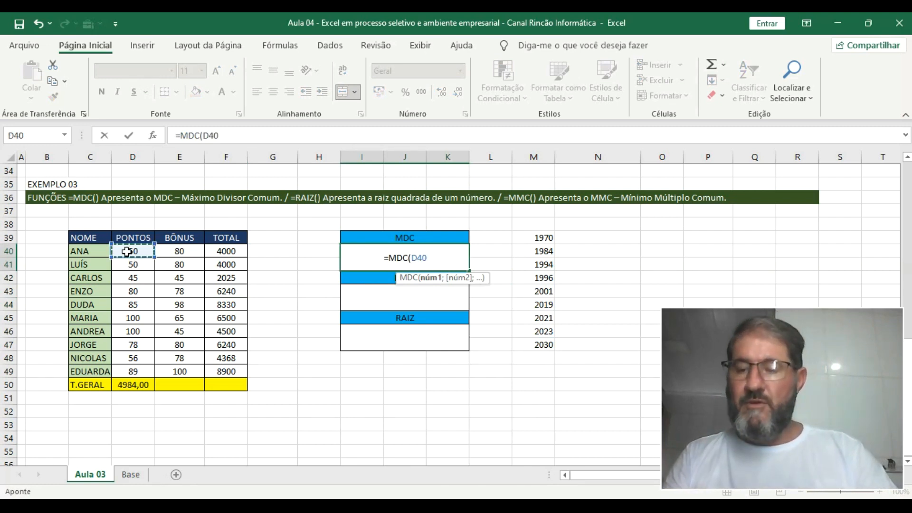
type(")")
key("Return")
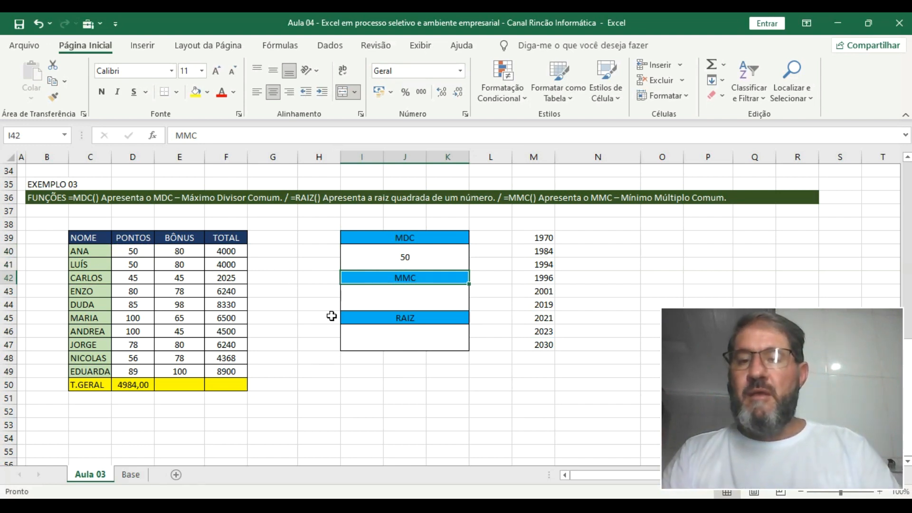
left_click(433, 251)
Enter the formula =MMC(F45;F46) in the MMC result cell I43 to get the least common multiple of the two totals
left_click(417, 287)
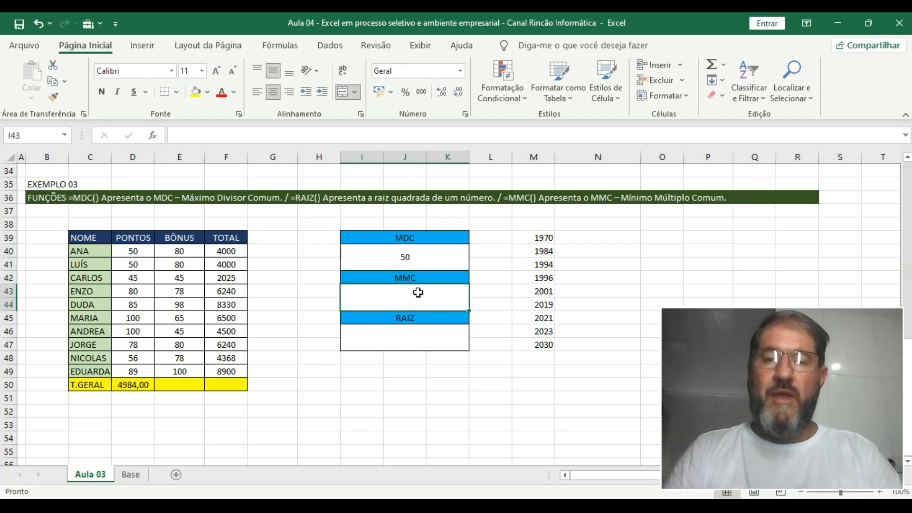
type("=")
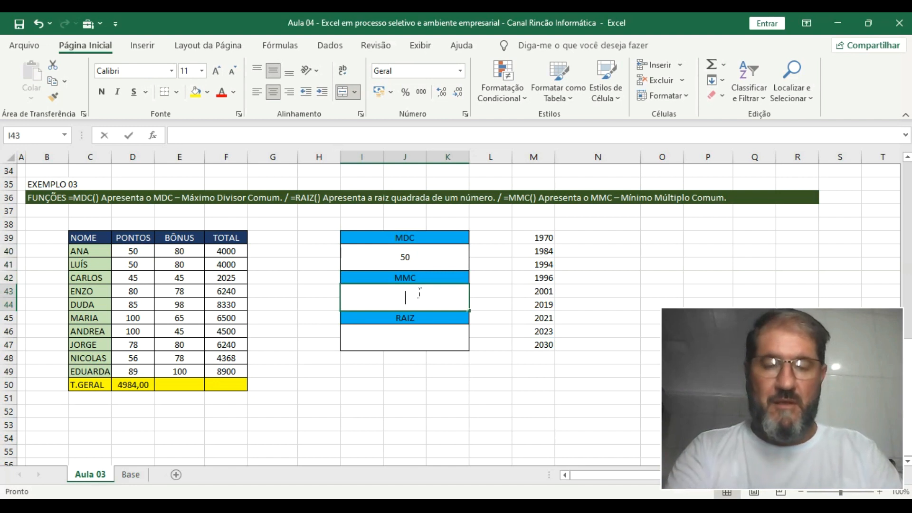
type("MM")
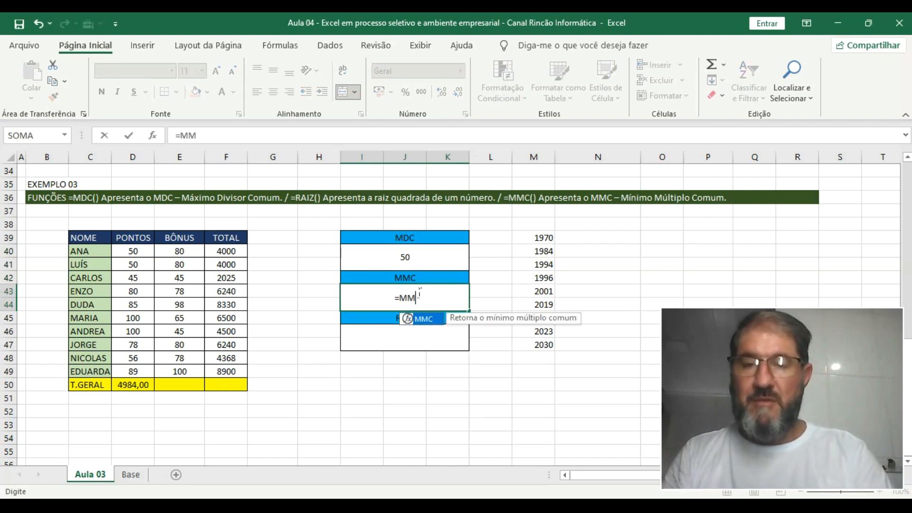
key("Tab")
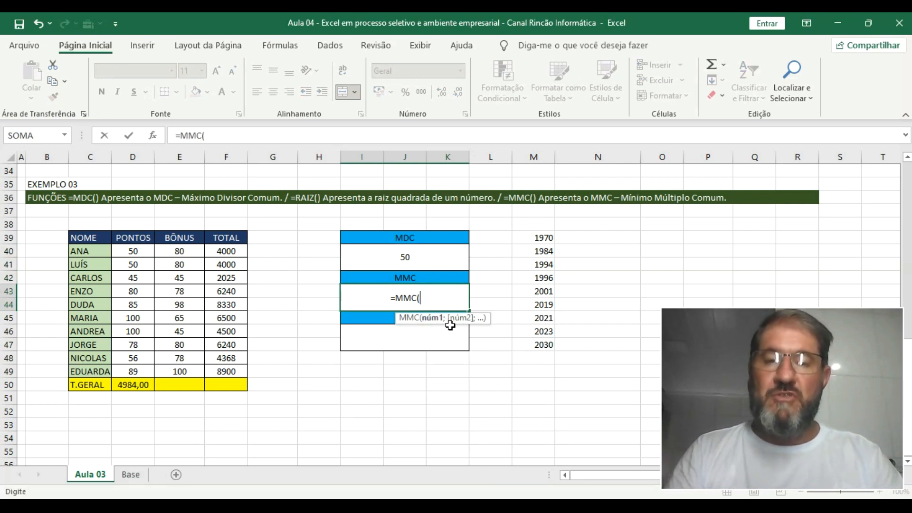
left_click(247, 320)
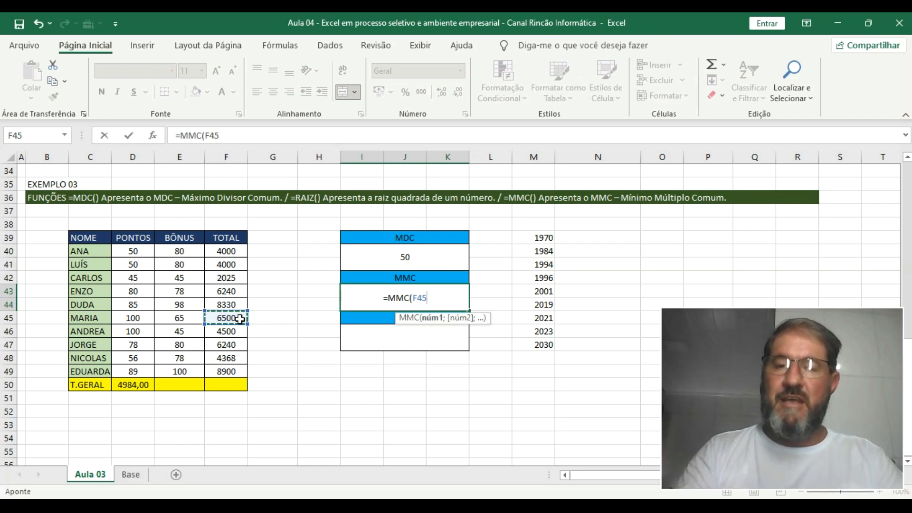
type(";")
left_click(236, 333)
type(")")
key("Return")
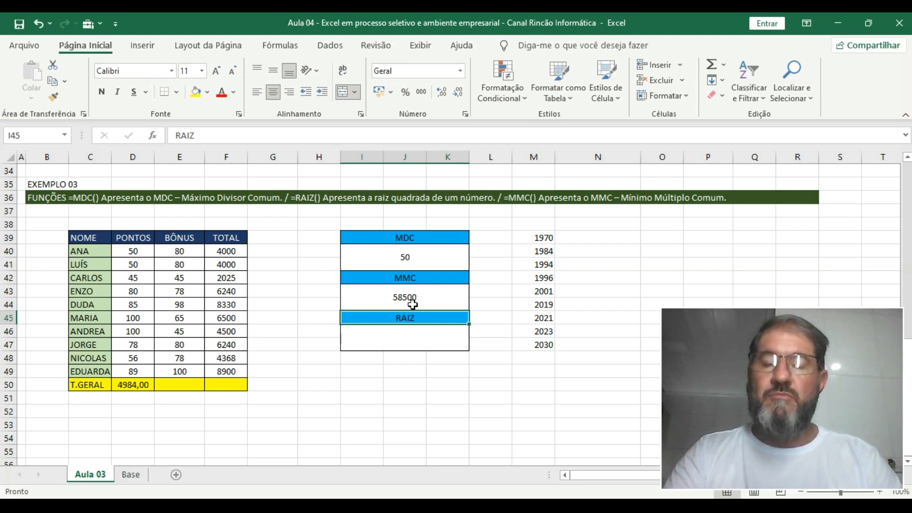
Enter the formula =RAIZ(E47) in the RAIZ result cell I46 of EXEMPLO 03
double_click(418, 341)
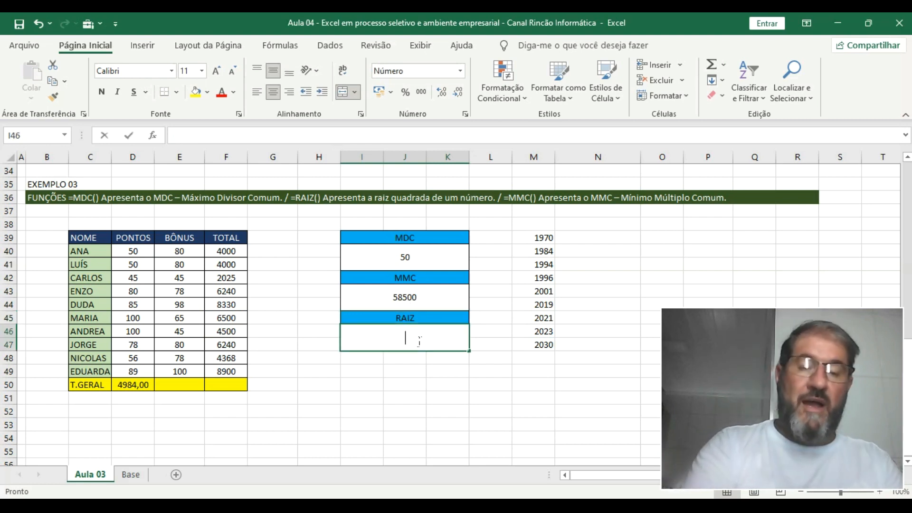
type("=R")
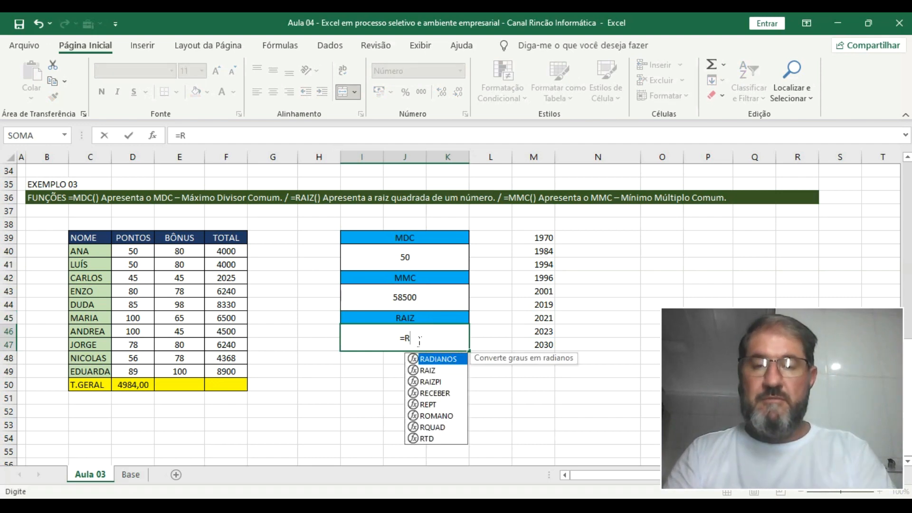
key("Down")
key("Tab")
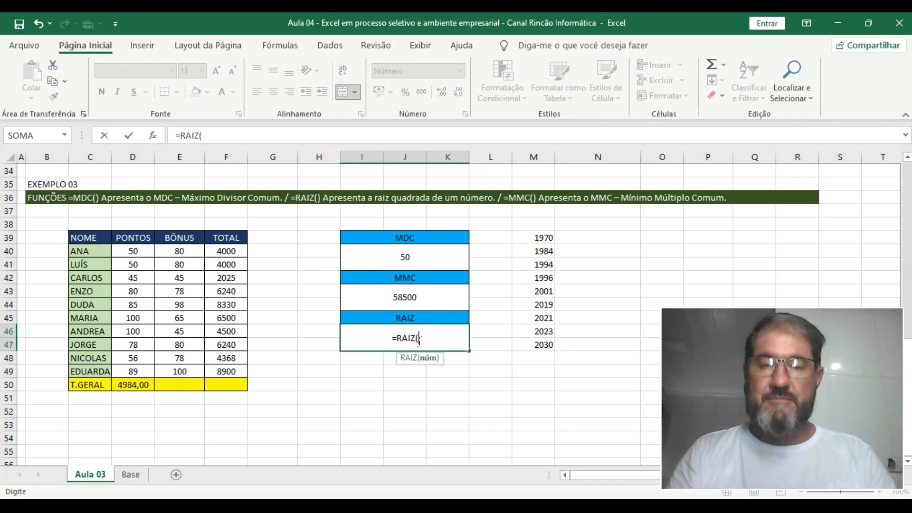
left_click(184, 344)
type(")")
key("Return")
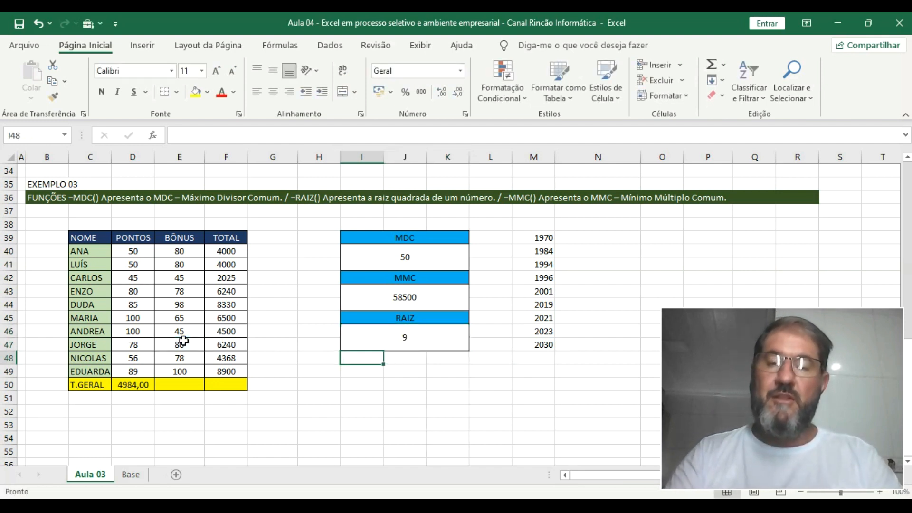
Replace the formula in the RAIZ result cell I46 with =RAIZ(D40), taking the first PONTOS value
left_click(387, 336)
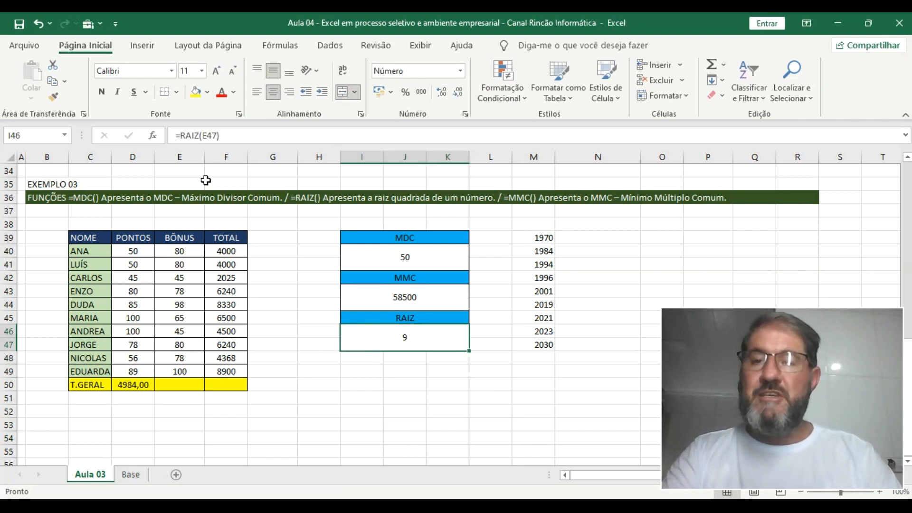
type("=R")
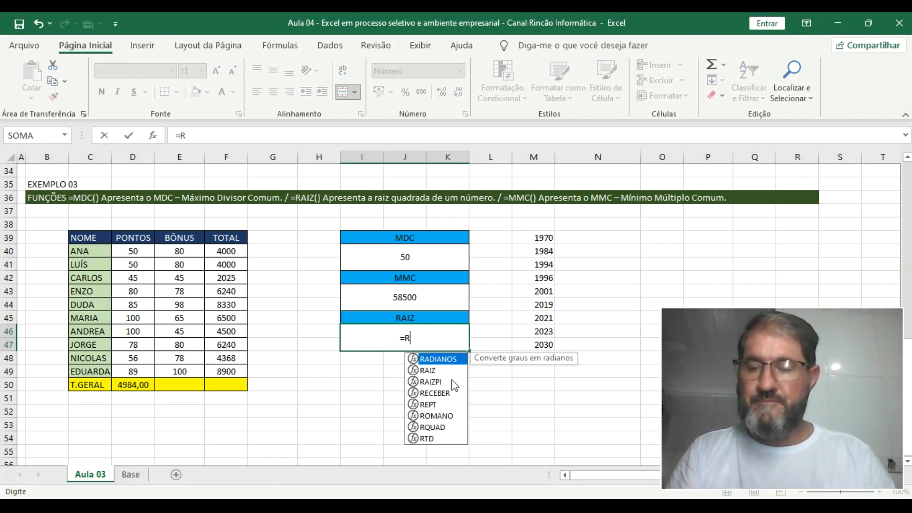
key("Down")
key("Tab")
left_click(122, 252)
type(")")
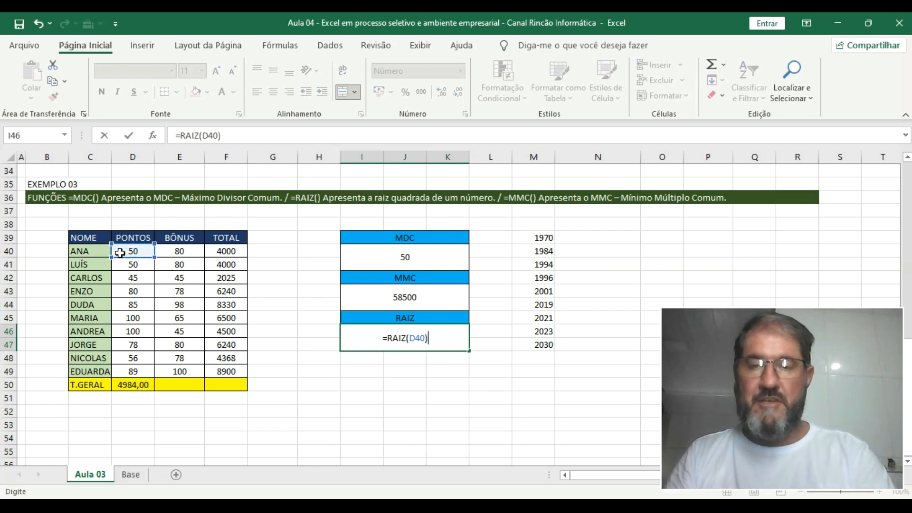
key("Return")
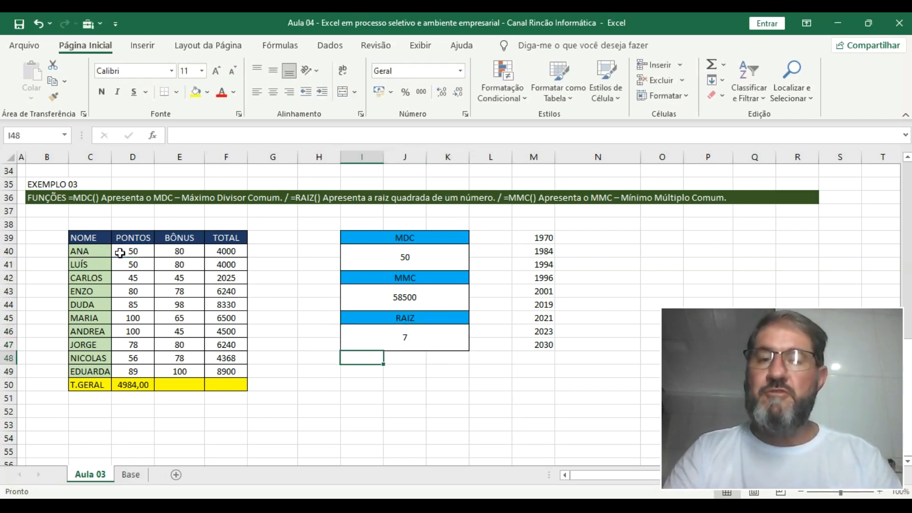
Review the Aula 03 sheet's three examples: the date functions, ARRUMAR, and the MDC, MMC and RAIZ results
scroll(264, 238, "up", 11)
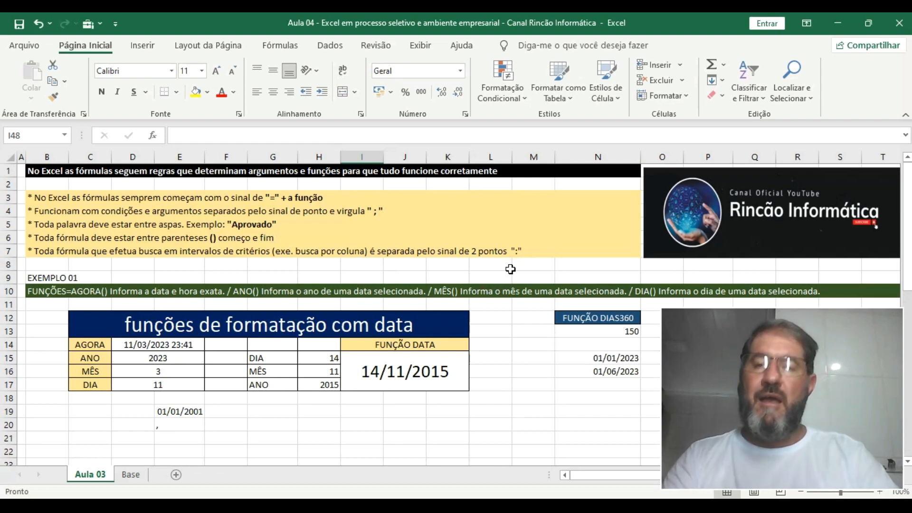
scroll(510, 259, "down", 1)
scroll(511, 258, "down", 8)
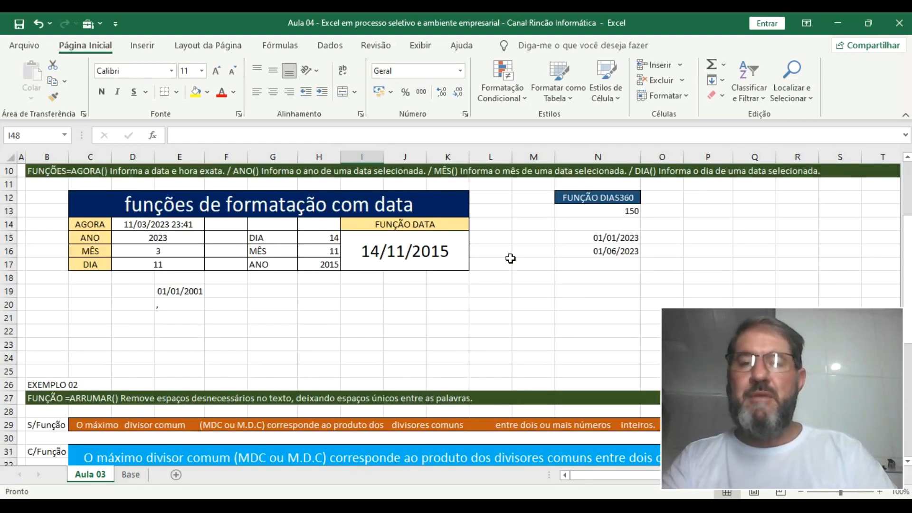
scroll(510, 259, "down", 4)
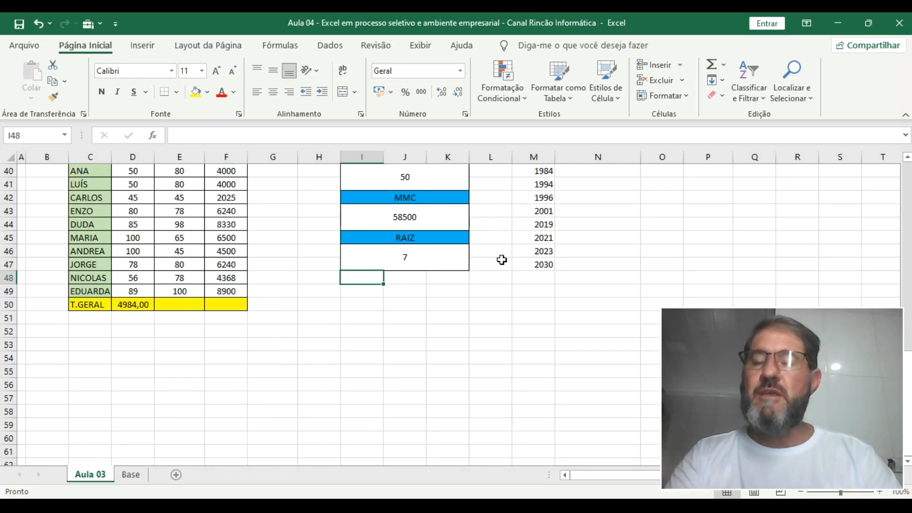
scroll(501, 260, "up", 5)
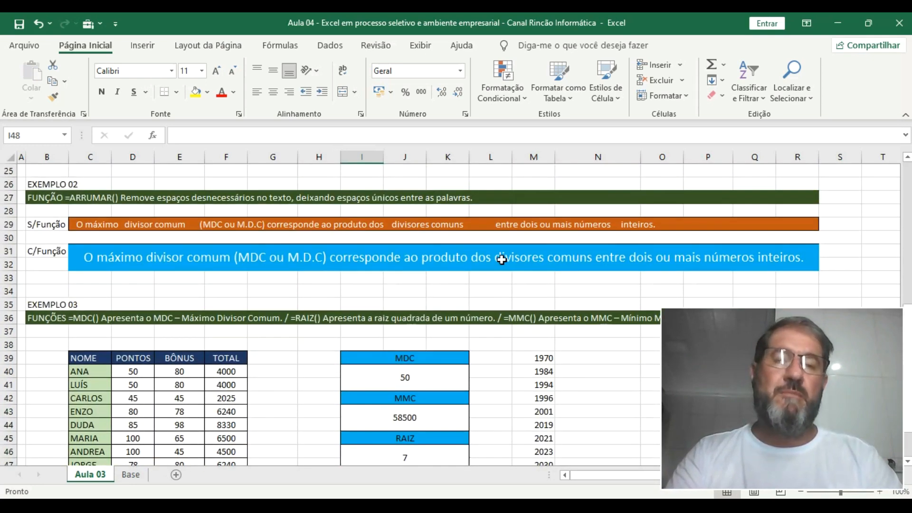
scroll(502, 260, "up", 8)
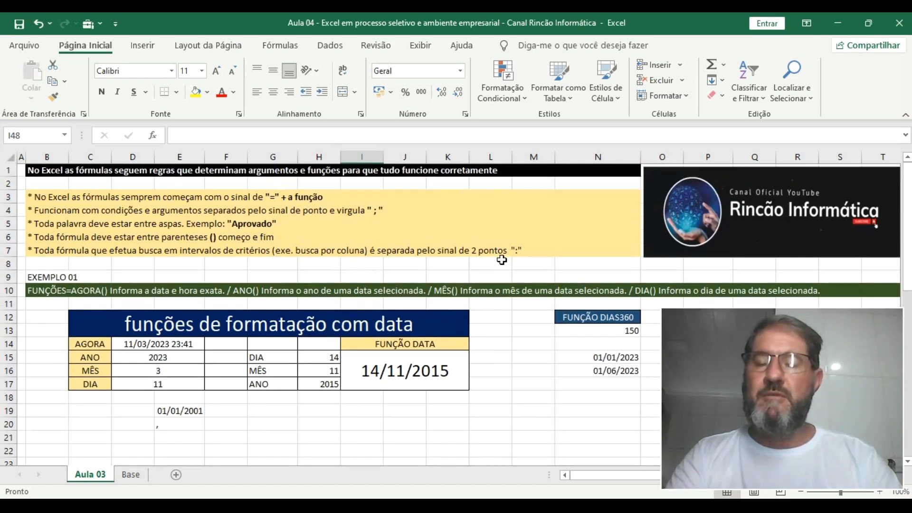
scroll(501, 260, "down", 10)
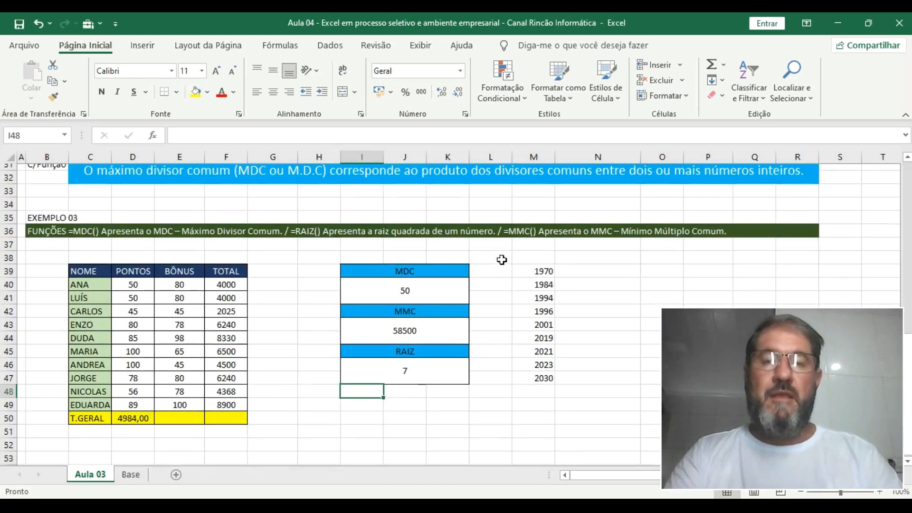
scroll(501, 259, "down", 4)
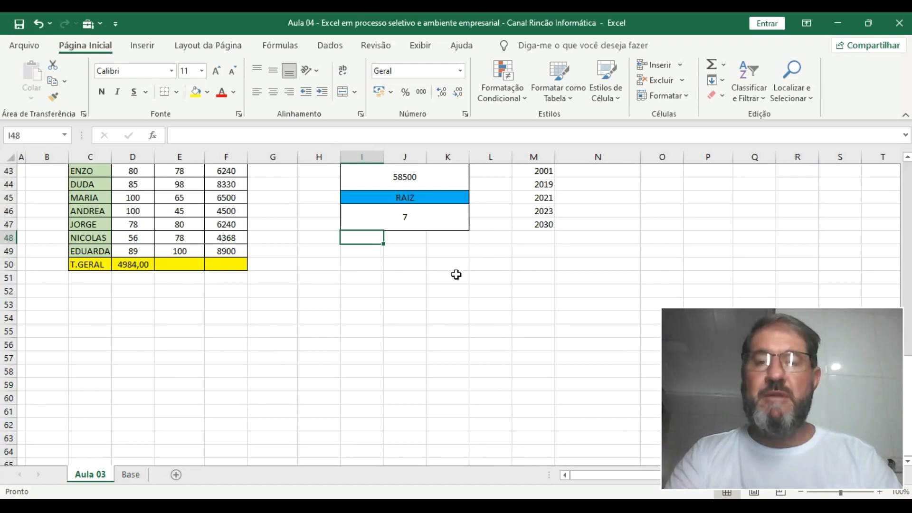
scroll(456, 275, "up", 14)
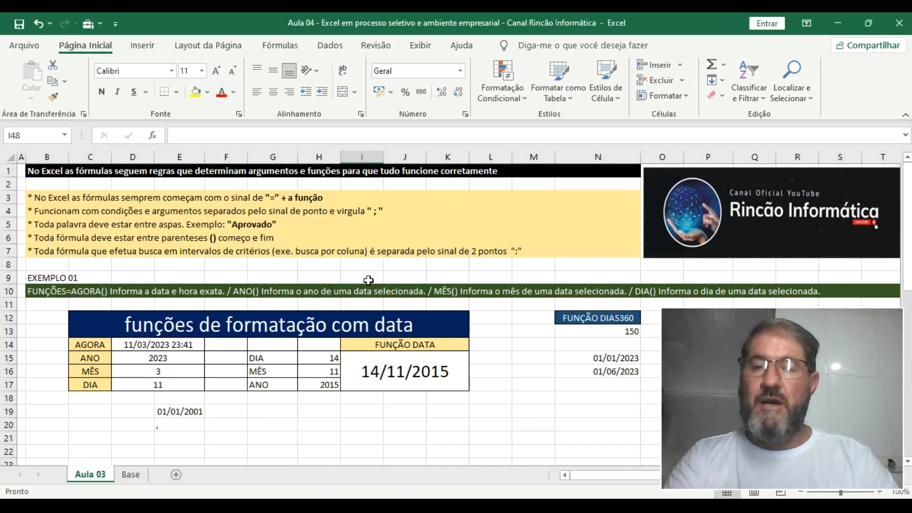
Switch to the "50 principais formulas excel - aulas concluídas" PDF in Foxit PDF Reader
key("alt+Tab")
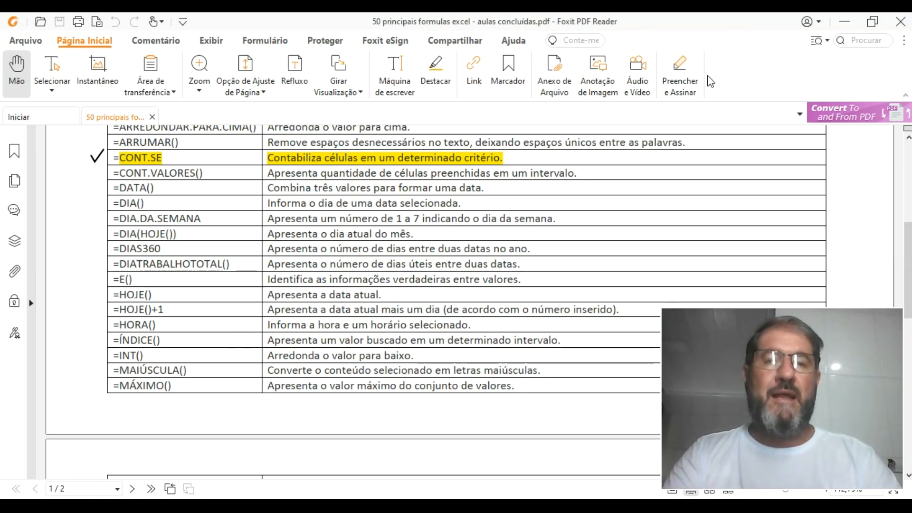
left_click(680, 71)
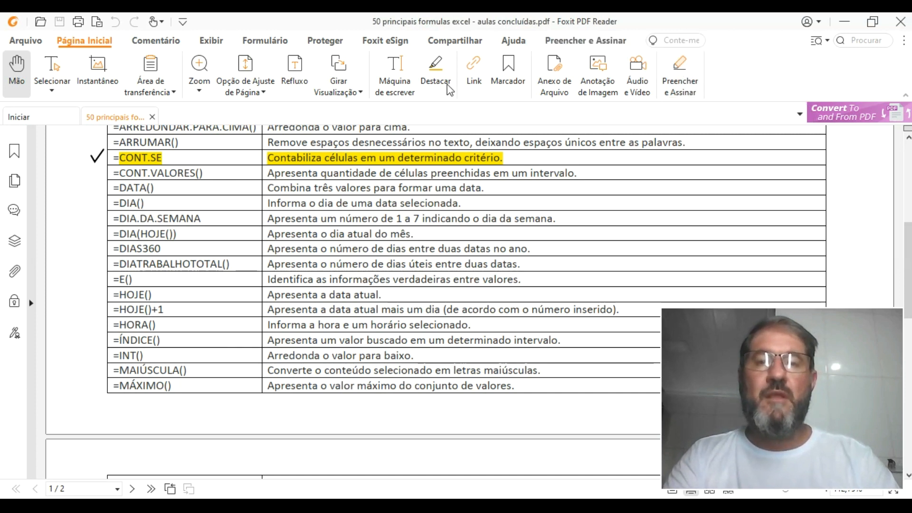
left_click(684, 71)
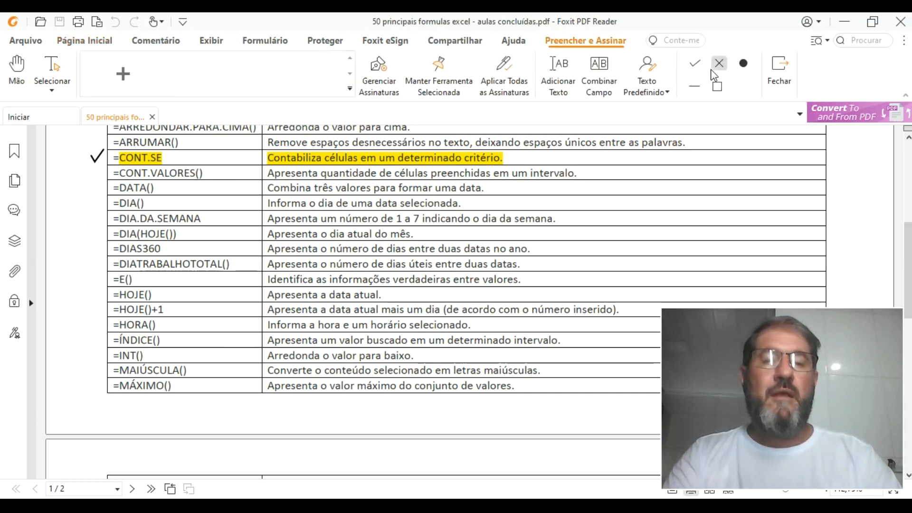
left_click(779, 74)
Highlight the =DIA() and =DIAS360 formulas together with their descriptions in the formula table
left_click(436, 69)
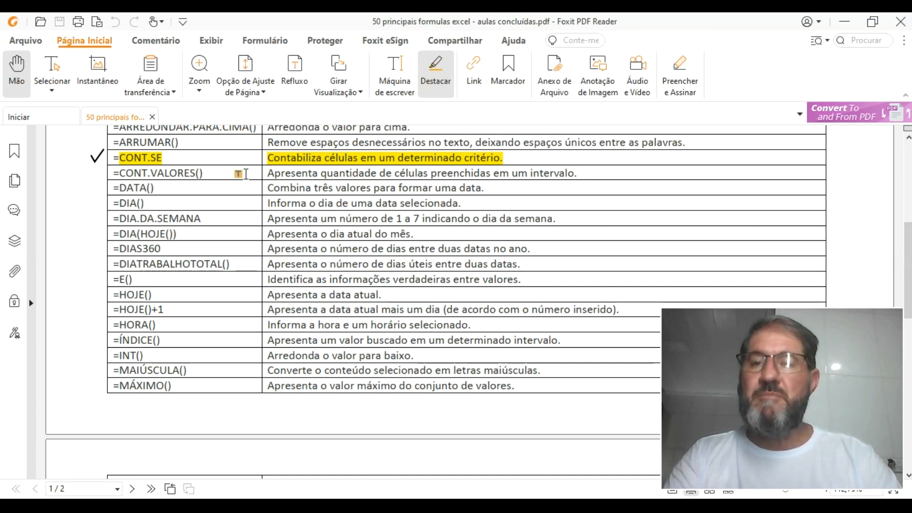
left_click_drag(110, 202, 451, 212)
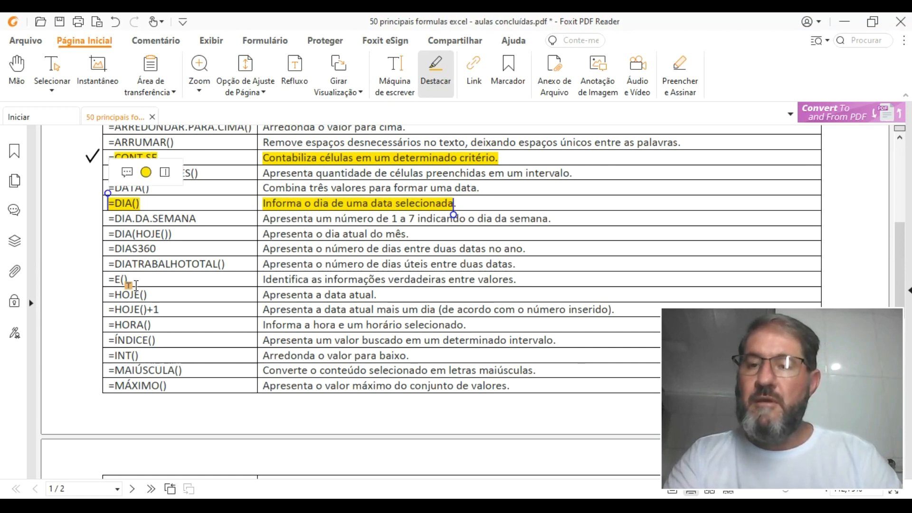
left_click_drag(107, 248, 549, 244)
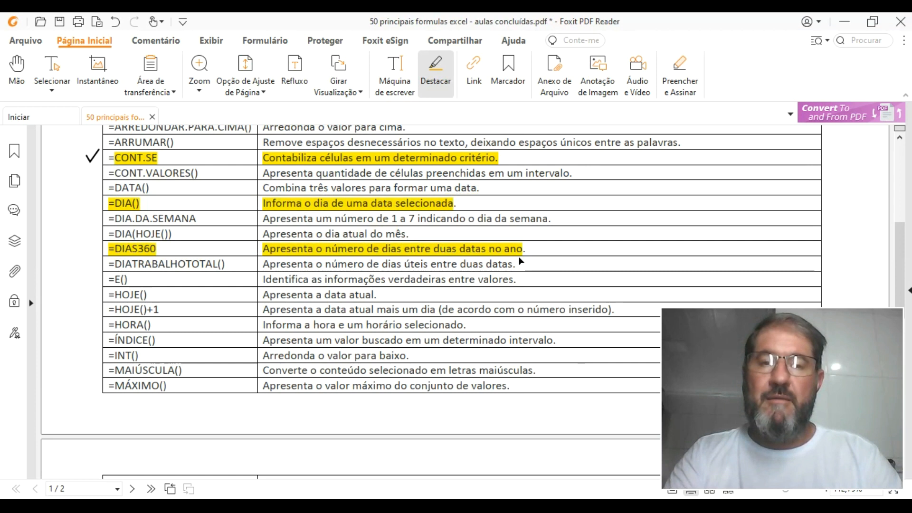
Highlight the =ANO() formula and its description near the beginning of the formula table
scroll(180, 328, "up", 3)
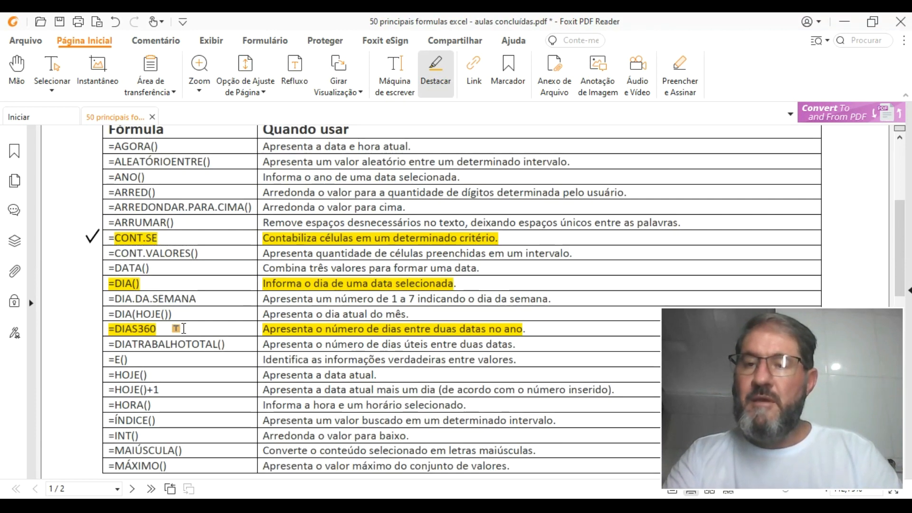
scroll(183, 328, "up", 2)
scroll(175, 280, "up", 1)
left_click_drag(110, 253, 473, 255)
Highlight MÊS() and its description on the second page, undoing a first highlight that spills into the following row
scroll(378, 285, "up", 5)
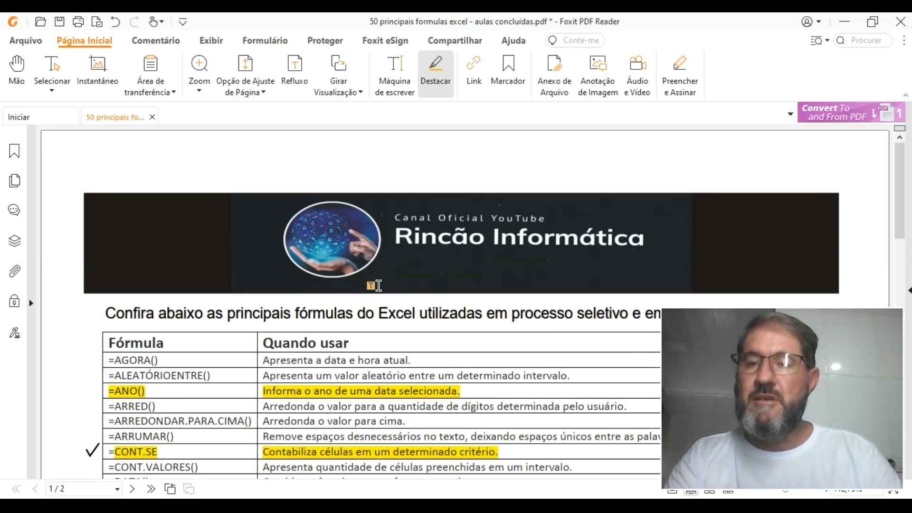
scroll(377, 286, "down", 4)
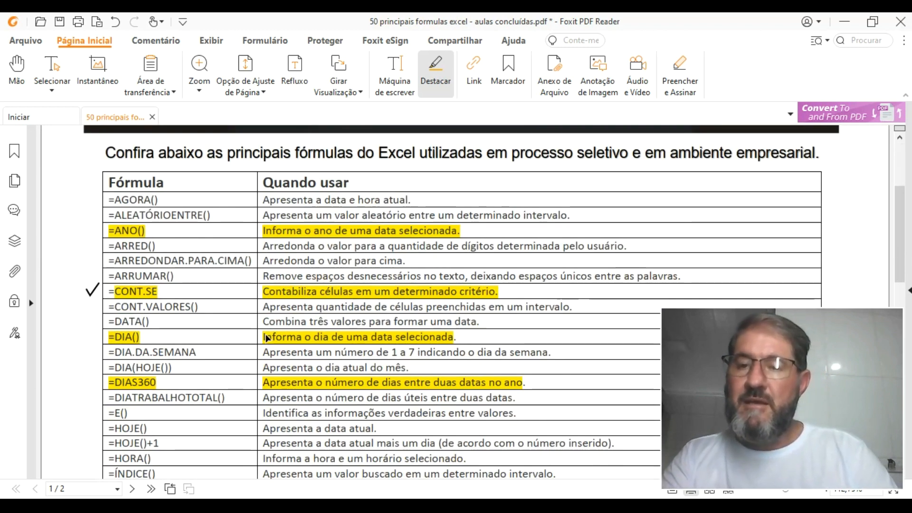
scroll(199, 362, "down", 4)
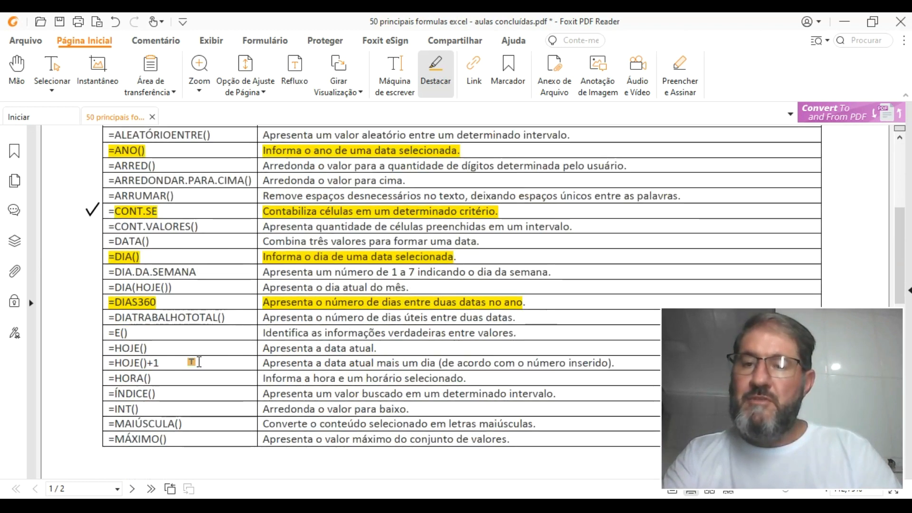
scroll(198, 361, "down", 2)
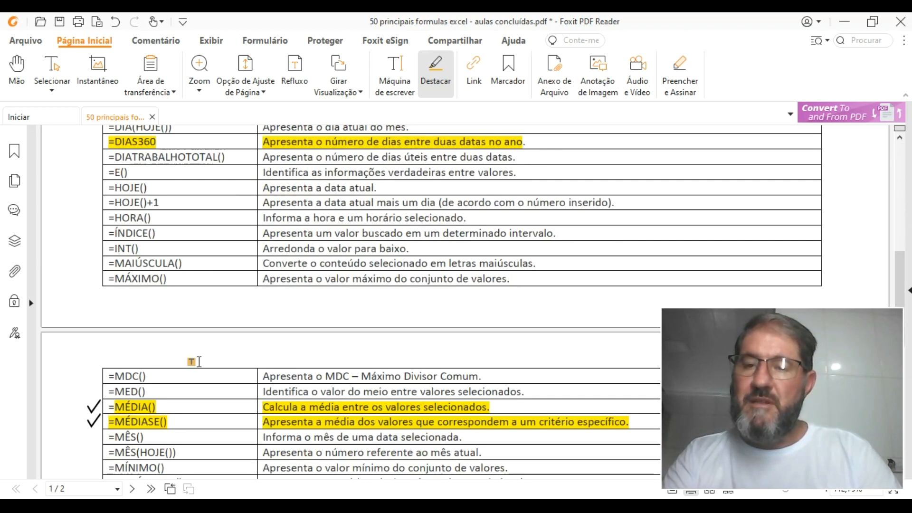
left_click_drag(111, 437, 479, 437)
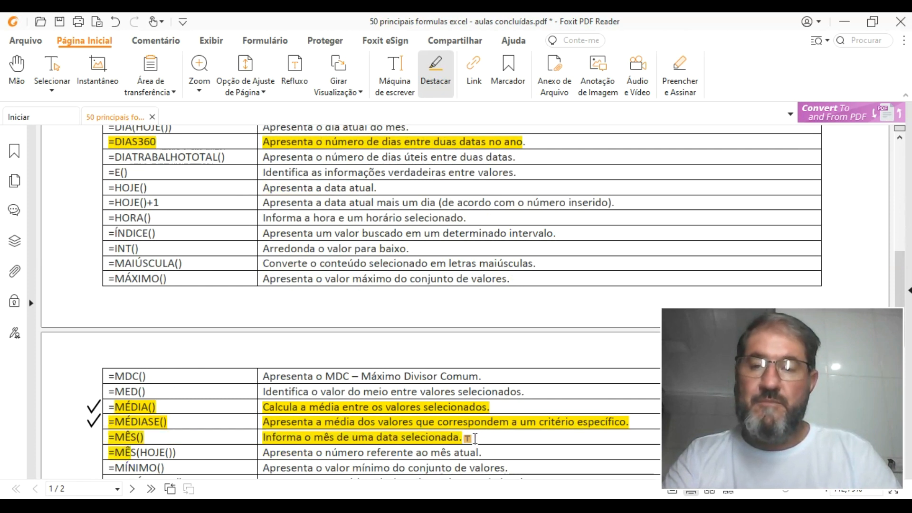
left_click(116, 21)
mouse_move(114, 437)
left_mouse_down()
mouse_move(389, 422)
mouse_move(462, 437)
left_mouse_up()
Look through the second page's remaining formulas, then check the FUNÇÃO DATA formula in cell I15 of the Excel workbook
scroll(321, 414, "down", 1)
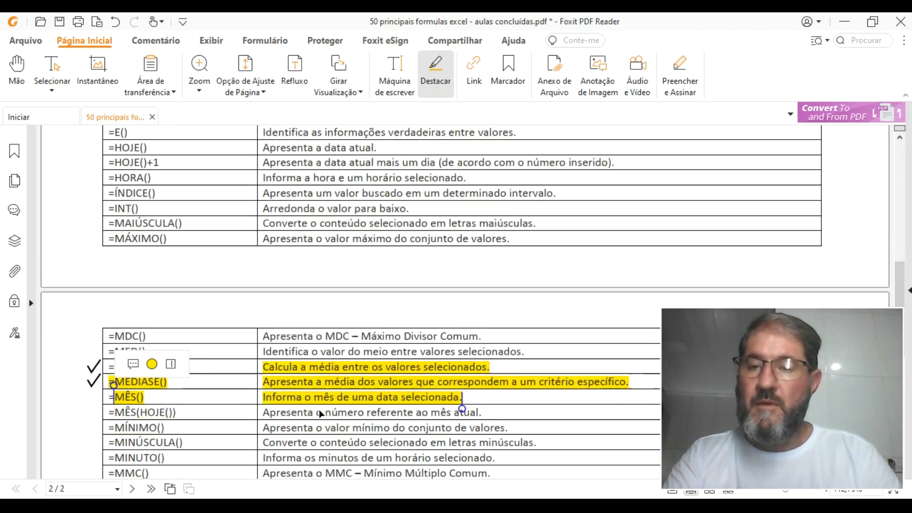
scroll(321, 414, "down", 5)
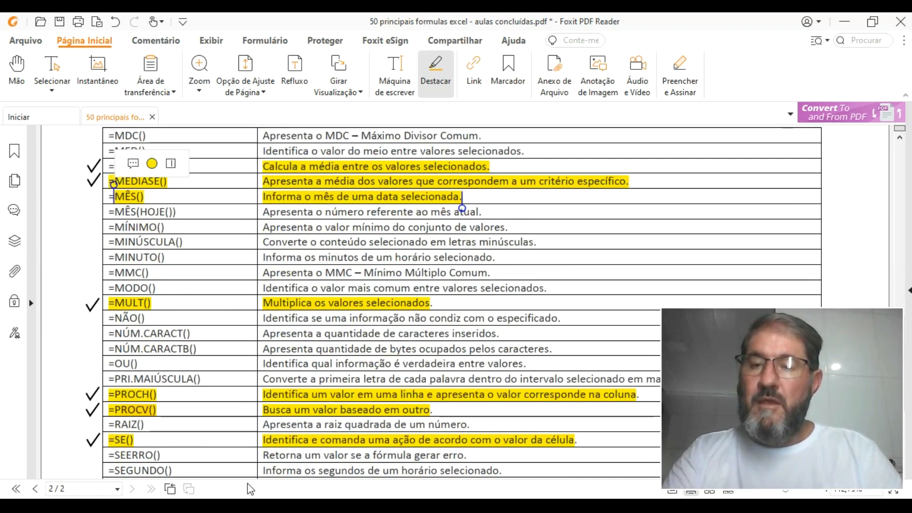
left_click(176, 442)
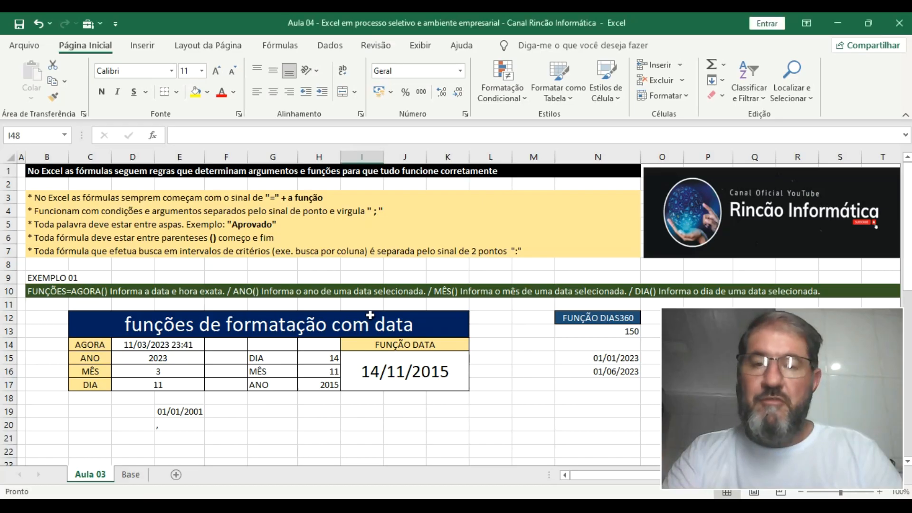
left_click(421, 367)
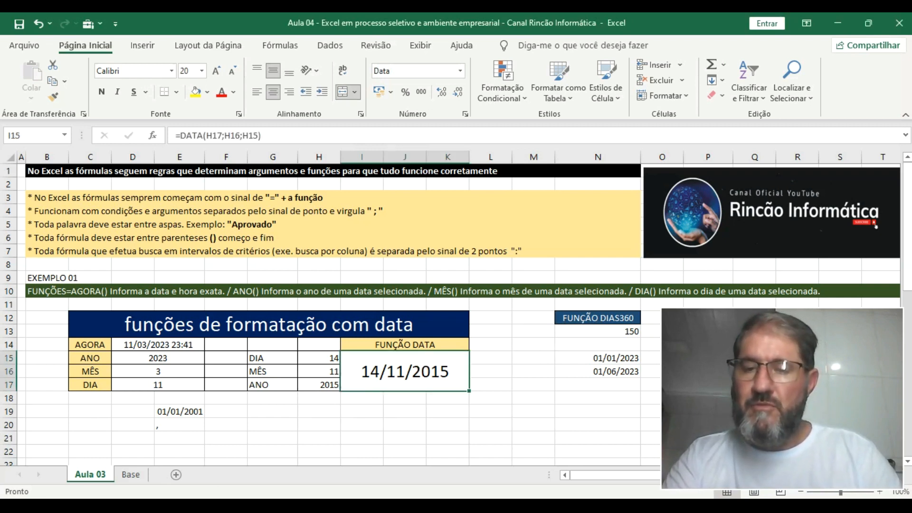
Return to the PDF in Foxit PDF Reader and highlight the =DATA() formula with its description
key("alt+Tab")
scroll(230, 388, "up", 3)
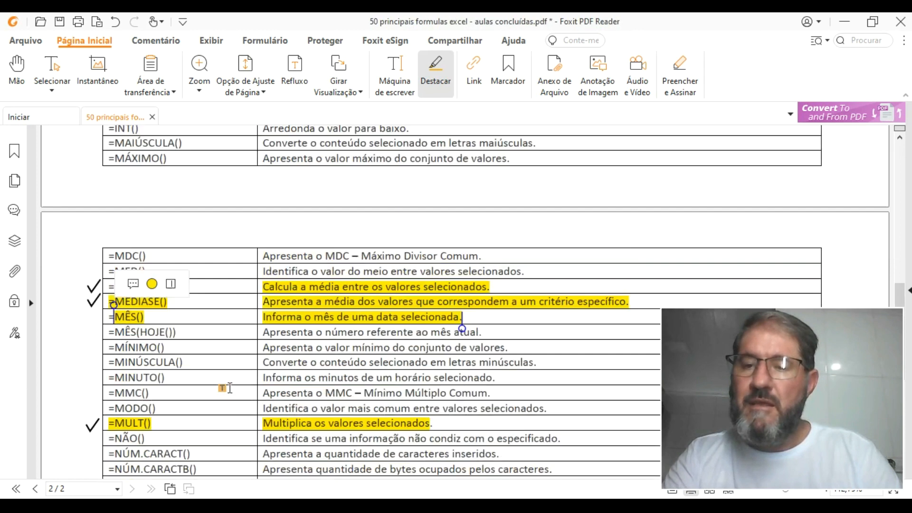
scroll(229, 388, "up", 3)
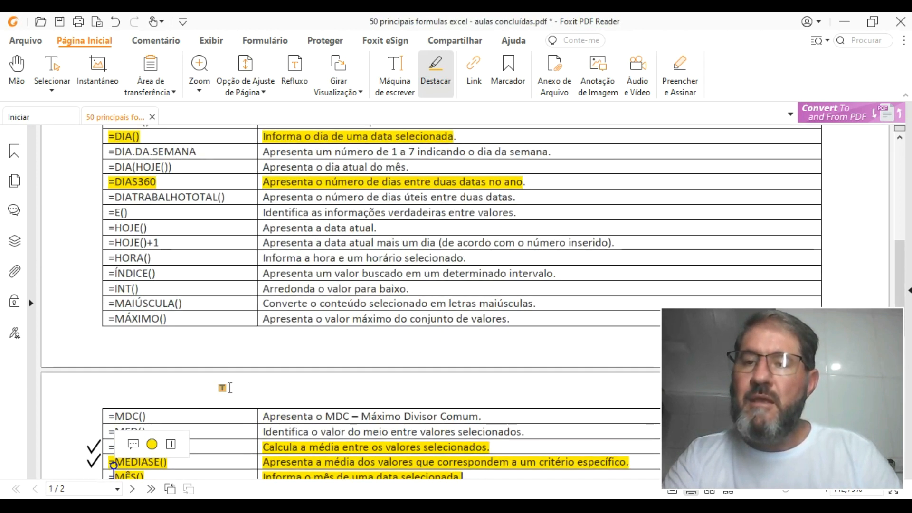
scroll(229, 388, "up", 2)
left_click_drag(108, 201, 480, 202)
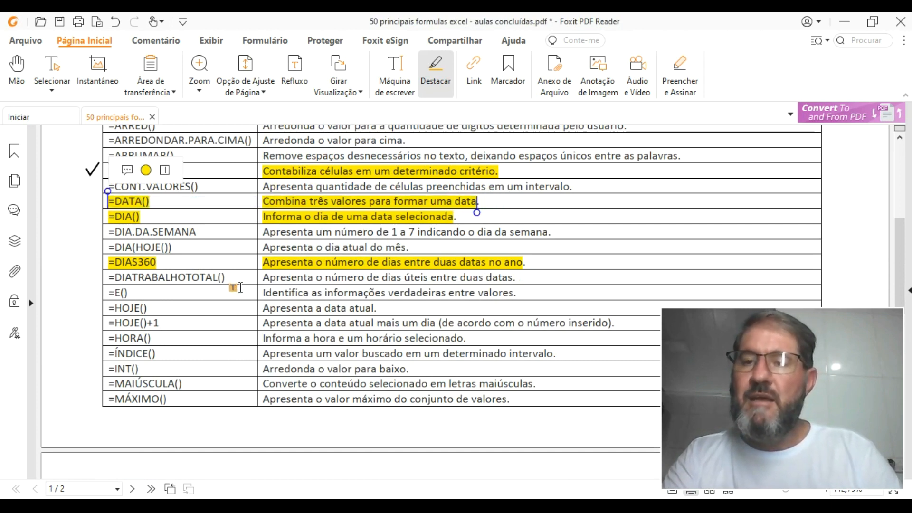
Highlight the =ARRUMAR() formula and its description on the first page of the checklist
scroll(231, 290, "up", 2)
left_click_drag(108, 236, 360, 235)
left_click_drag(601, 227, 679, 236)
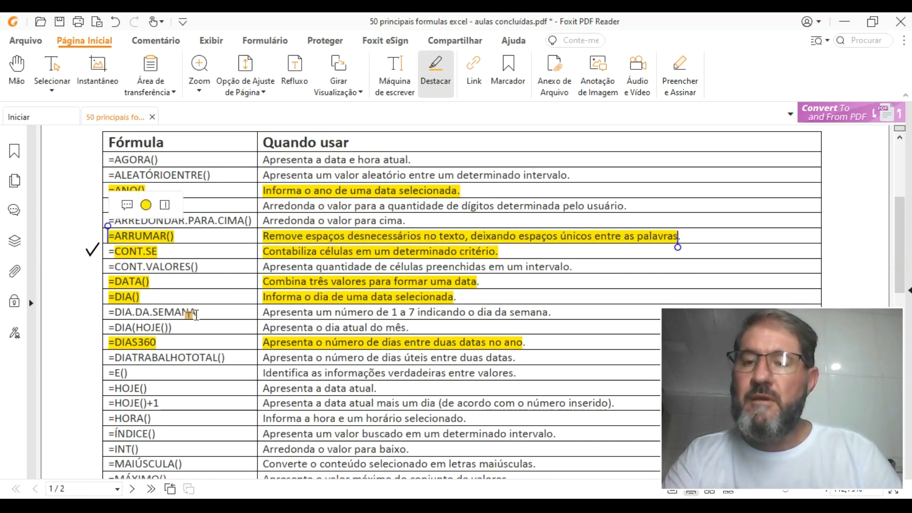
Highlight the MDC() and =MMC() formulas with their descriptions on the second page
scroll(195, 316, "down", 5)
scroll(196, 315, "down", 3)
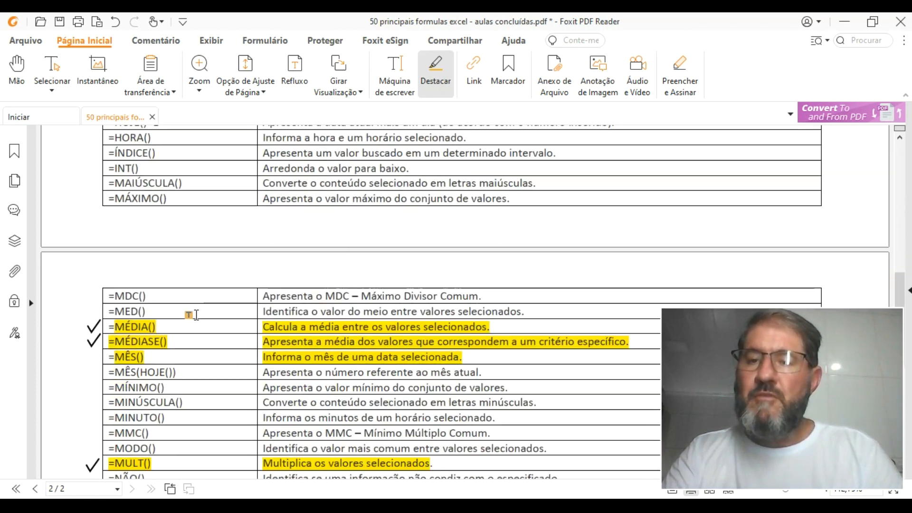
left_click_drag(114, 298, 507, 291)
scroll(266, 321, "down", 3)
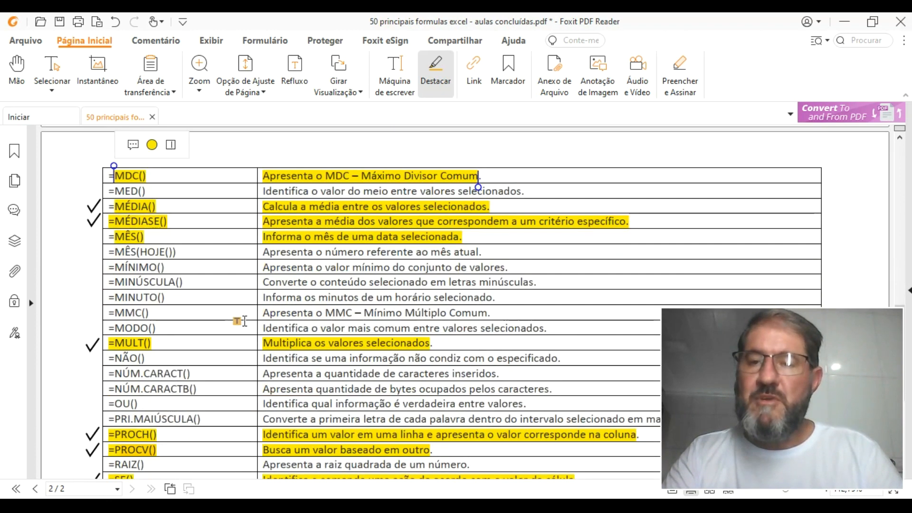
left_click_drag(106, 312, 511, 315)
Try to highlight the =RAIZ() formula and its description in the second page's table
scroll(370, 328, "down", 2)
scroll(335, 331, "down", 4)
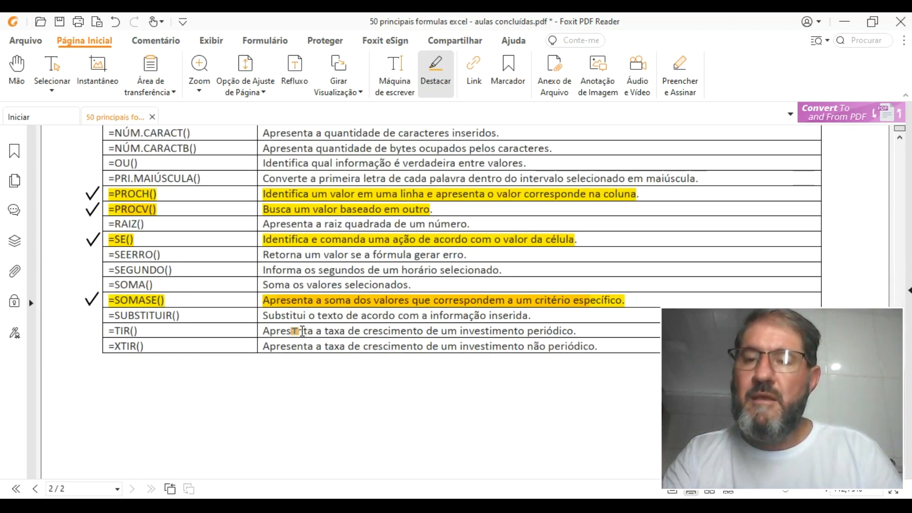
scroll(135, 353, "up", 1)
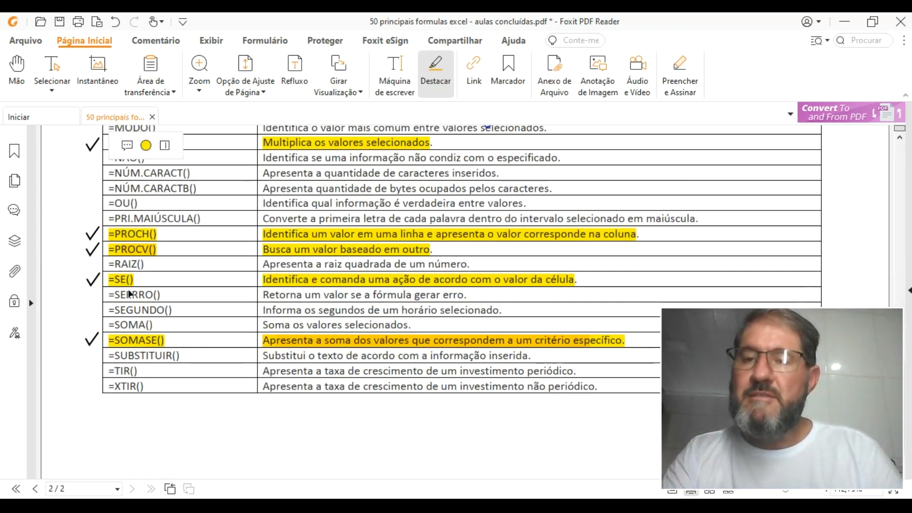
left_click_drag(107, 261, 110, 265)
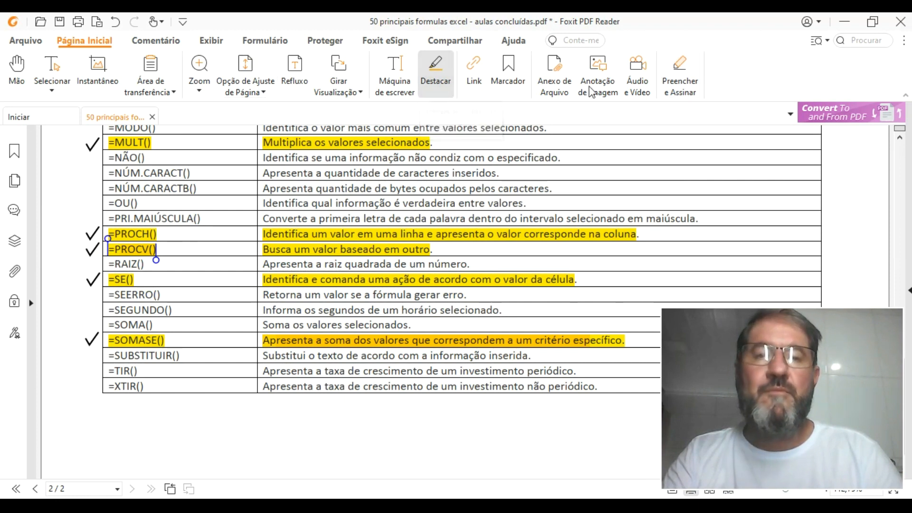
left_click(435, 72)
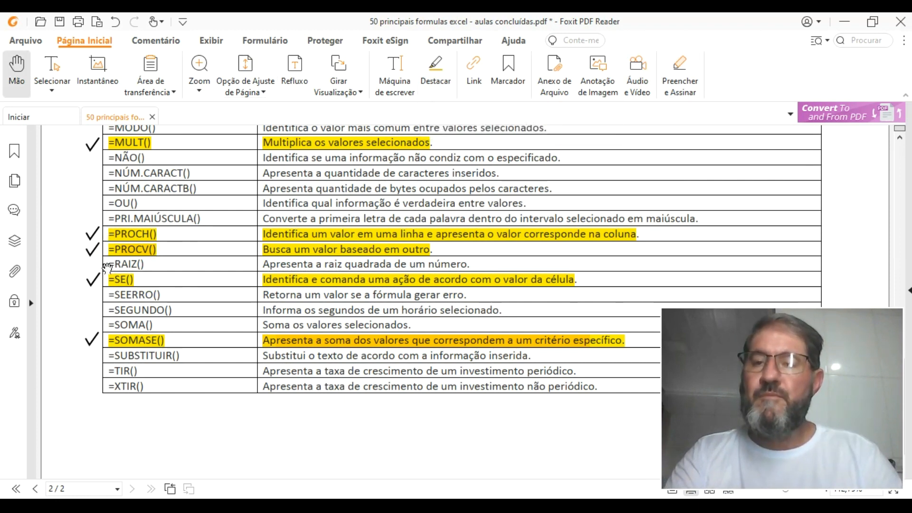
left_click_drag(118, 265, 508, 262)
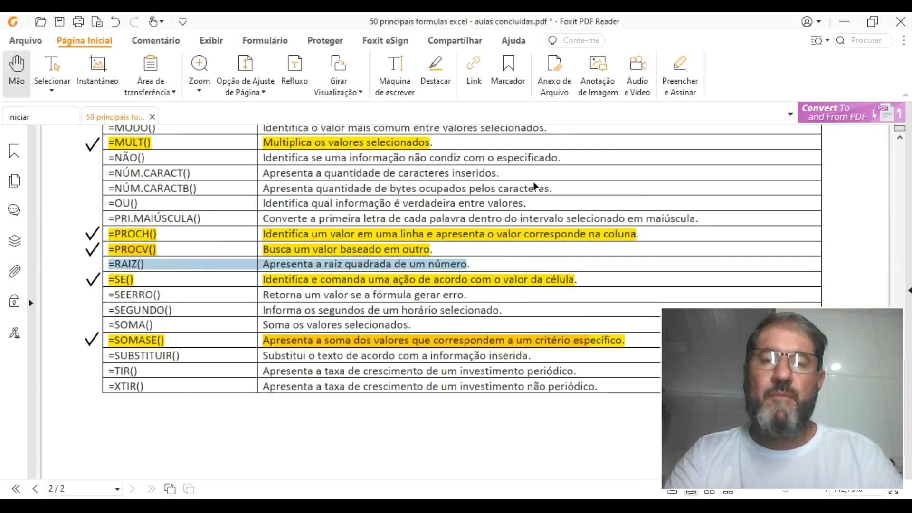
Place a fill-and-sign check mark in the margin beside the =RAIZ() row
left_click(684, 74)
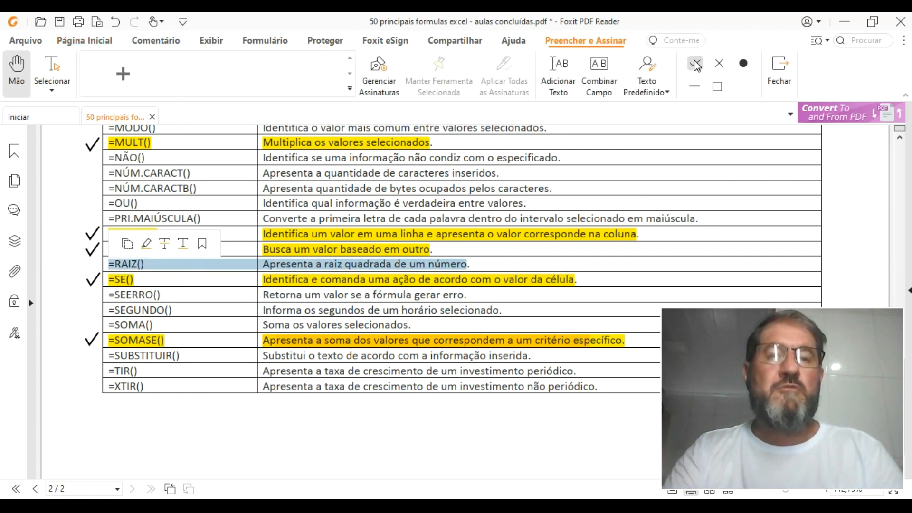
left_click(694, 63)
left_click(92, 261)
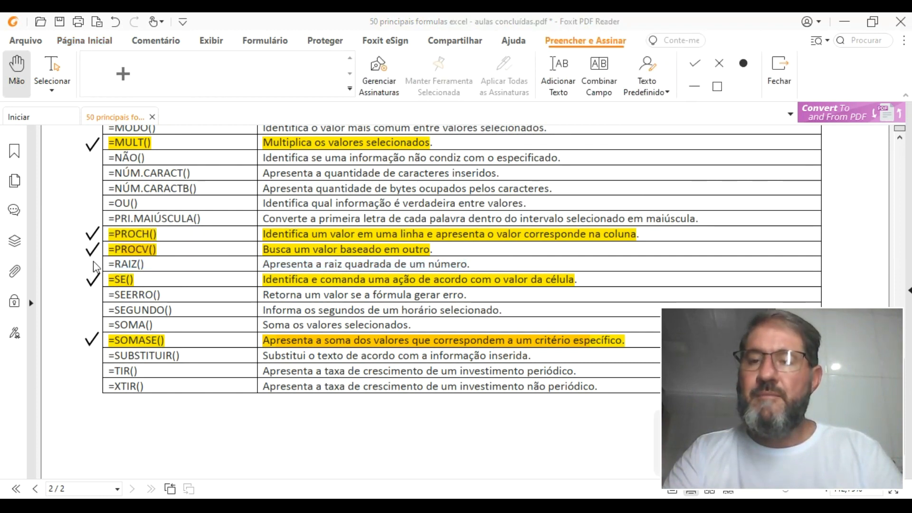
left_click(93, 261)
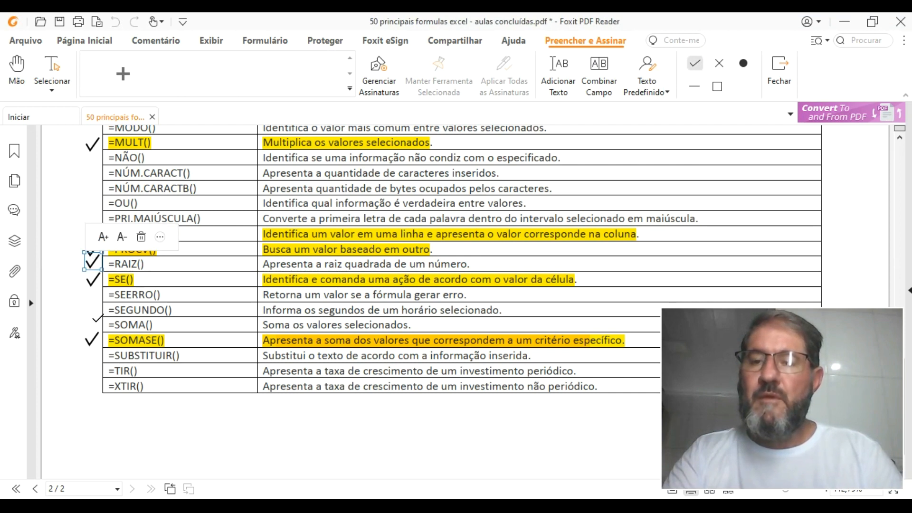
Leave the fill-and-sign tools and highlight the =RAIZ() formula with its description
left_click(773, 59)
left_click(436, 71)
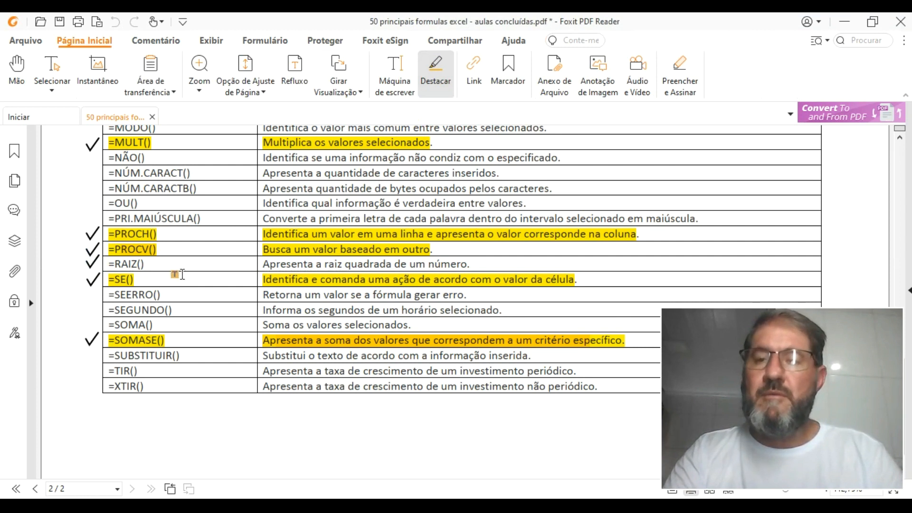
left_click_drag(106, 264, 530, 264)
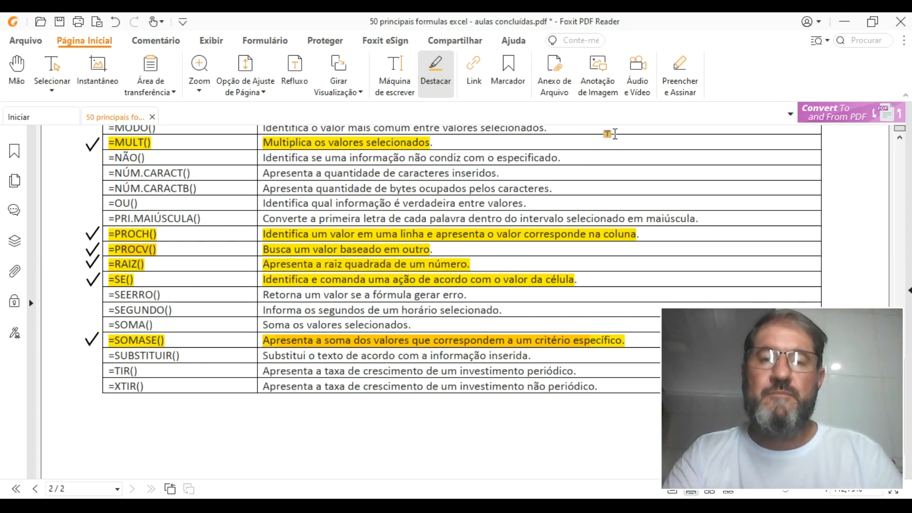
Place check marks in the margin beside the =MMC(), =MÊS() and =MDC() rows on the second page
left_click(676, 74)
left_click(644, 93)
scroll(228, 307, "up", 5)
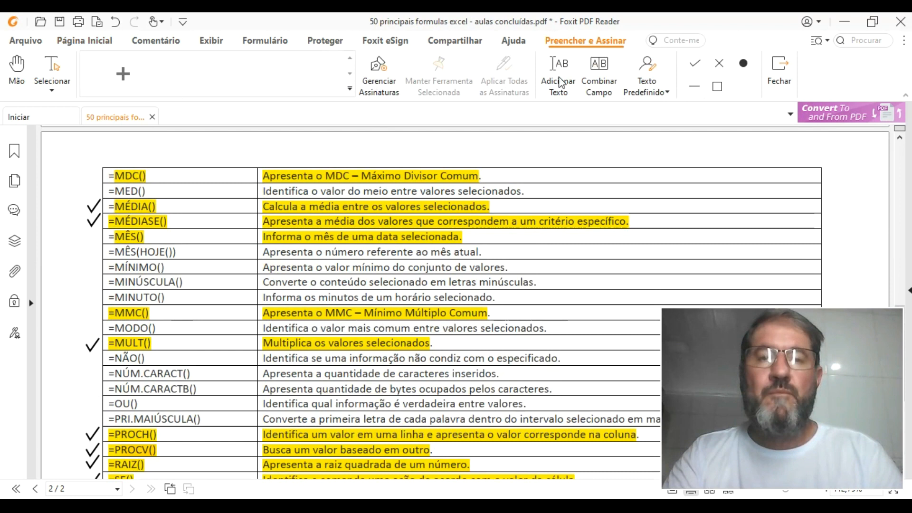
left_click(694, 67)
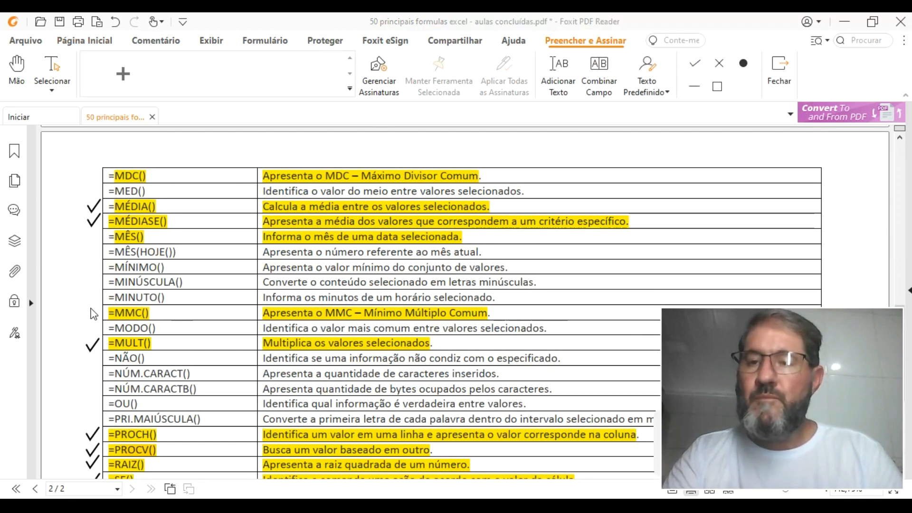
left_click(94, 313)
left_click(94, 237)
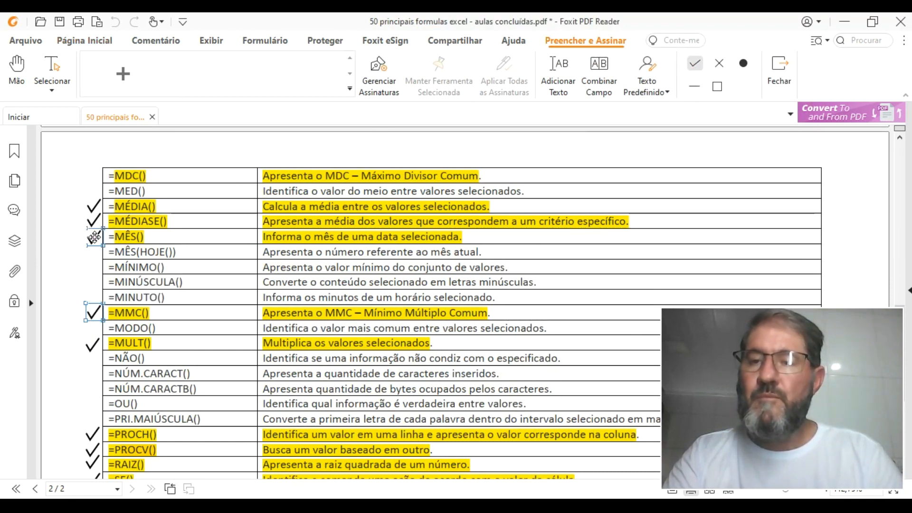
left_click(94, 179)
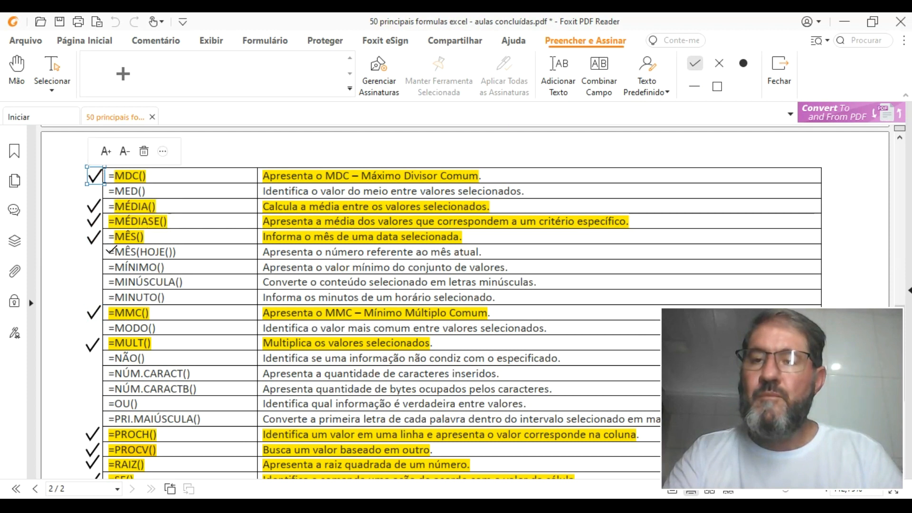
Place check marks beside the =DATA(), =DIA(), =DIAS360, =ANO() and =ARRUMAR() rows on the first page
scroll(112, 252, "up", 3)
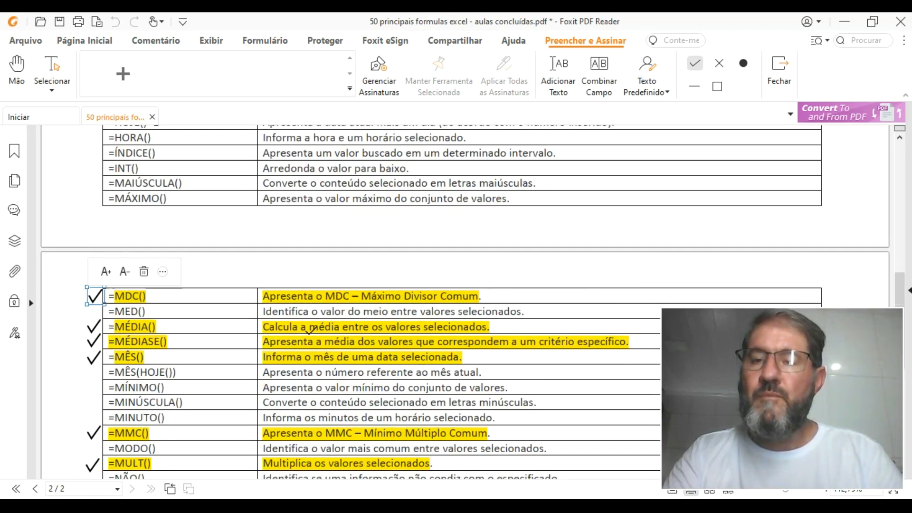
scroll(306, 332, "up", 6)
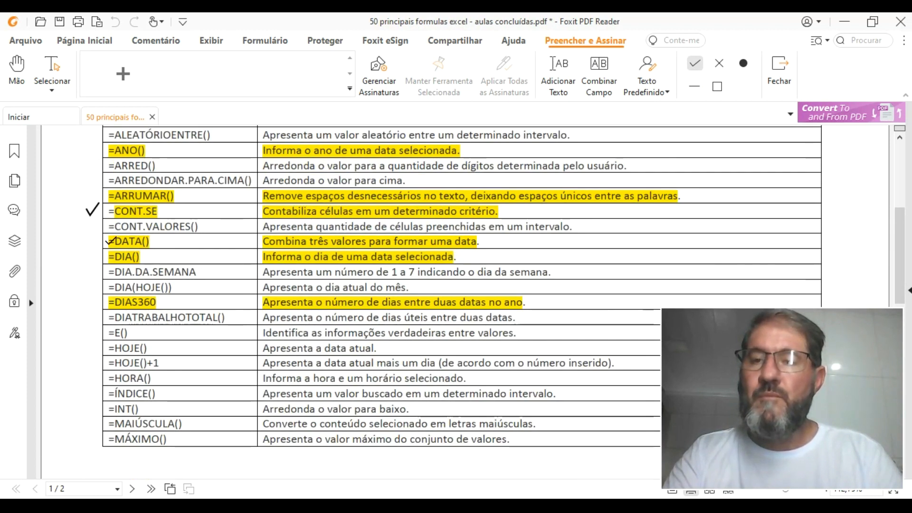
left_click(89, 244)
left_click(93, 259)
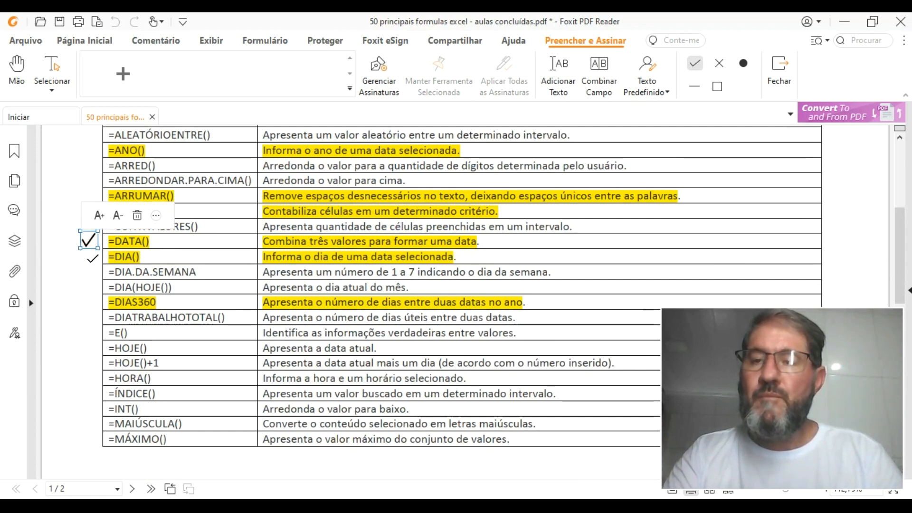
left_click(94, 303)
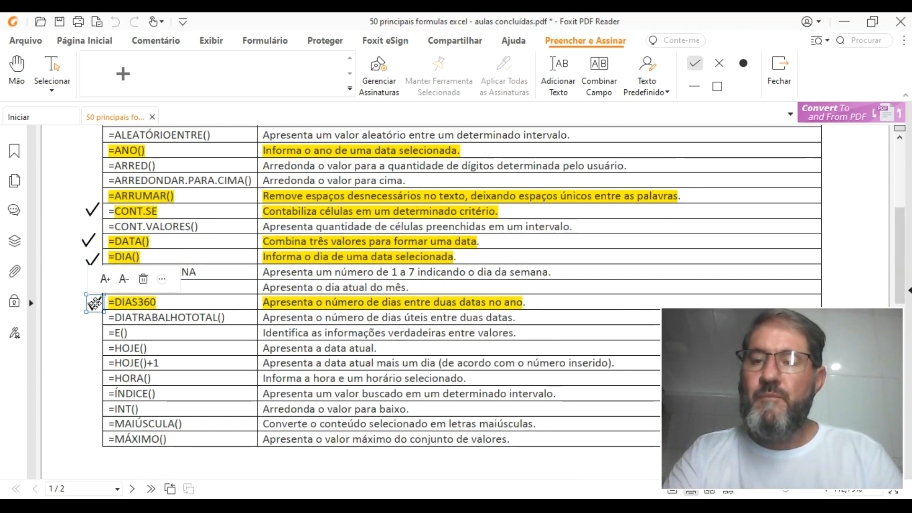
left_click(93, 151)
left_click(93, 196)
scroll(102, 227, "up", 2)
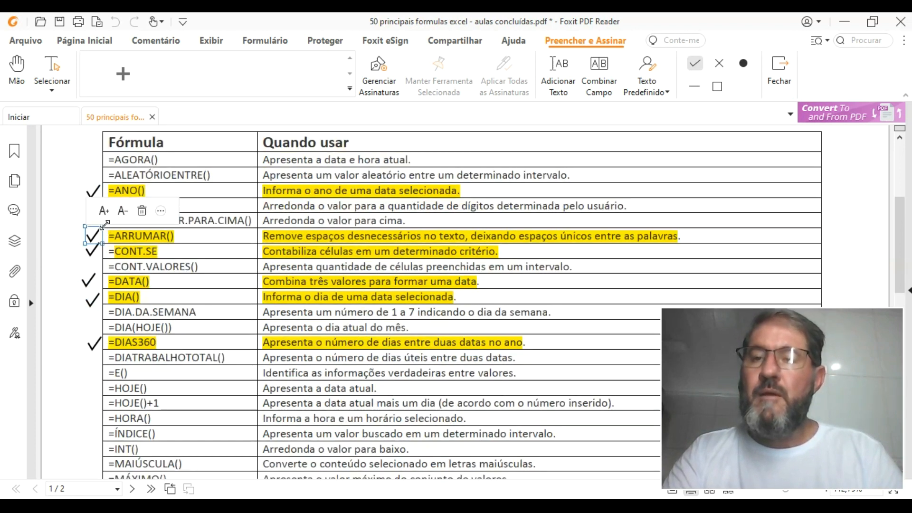
Exit the fill-and-sign tools and switch to the Hand tool to stop placing check marks
left_click(780, 69)
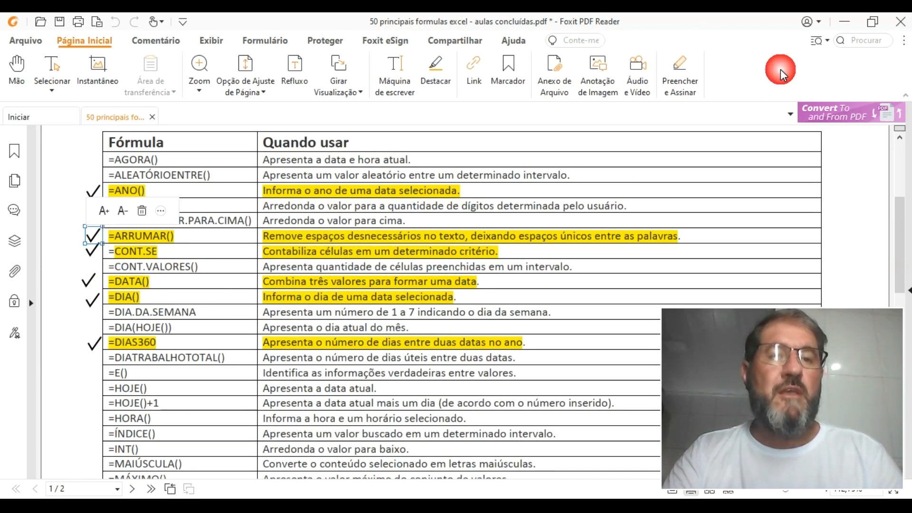
left_click(66, 173)
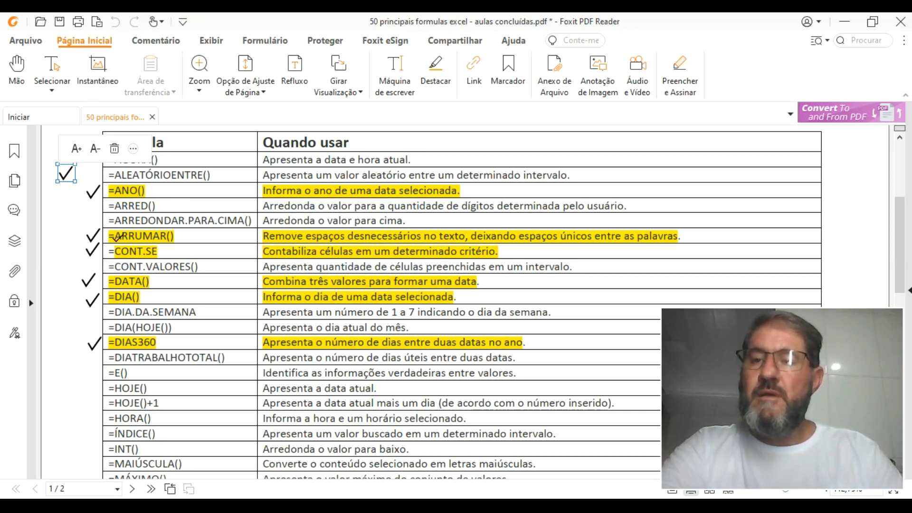
left_click(677, 71)
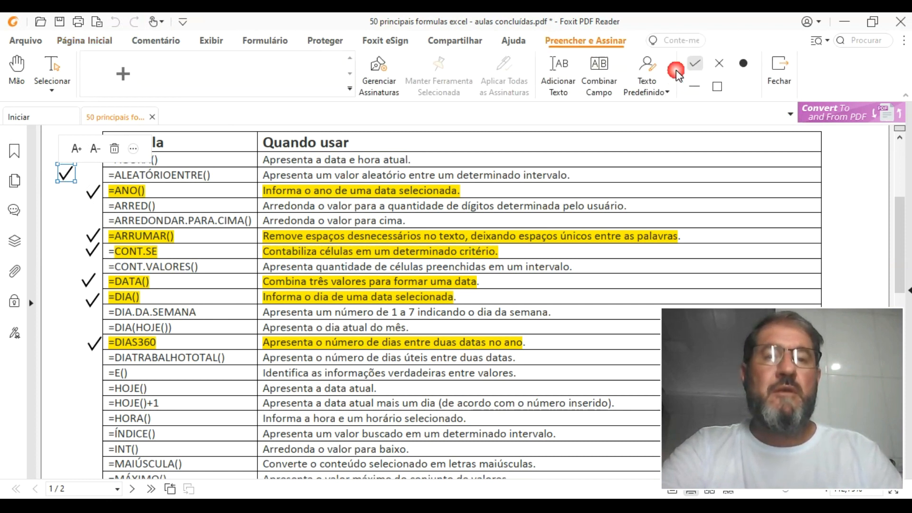
left_click(774, 71)
left_click(762, 65)
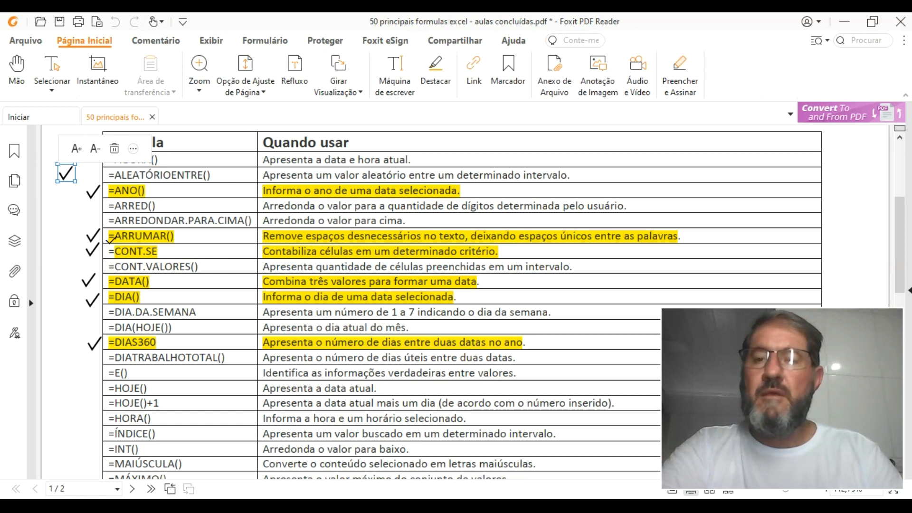
left_click(17, 71)
left_click(65, 177)
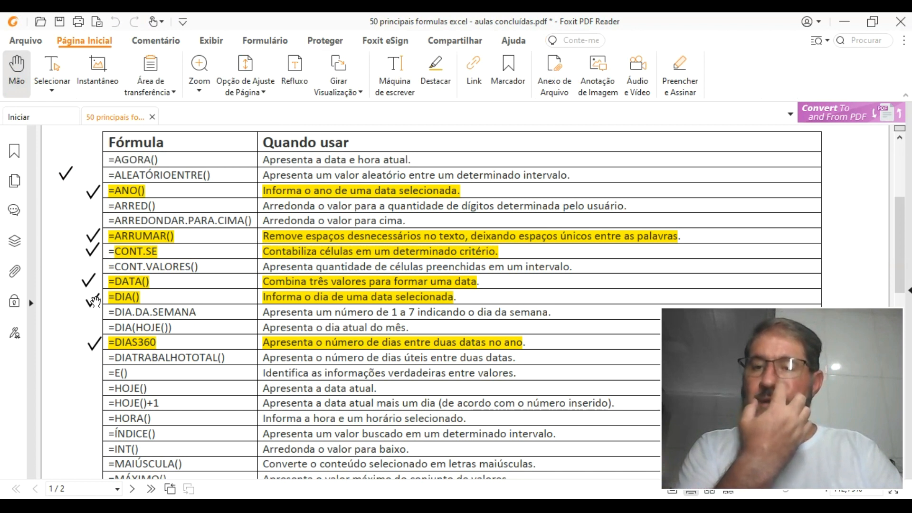
Review the highlighted and checked formulas across both pages, returning to the start of the document
scroll(100, 349, "down", 7)
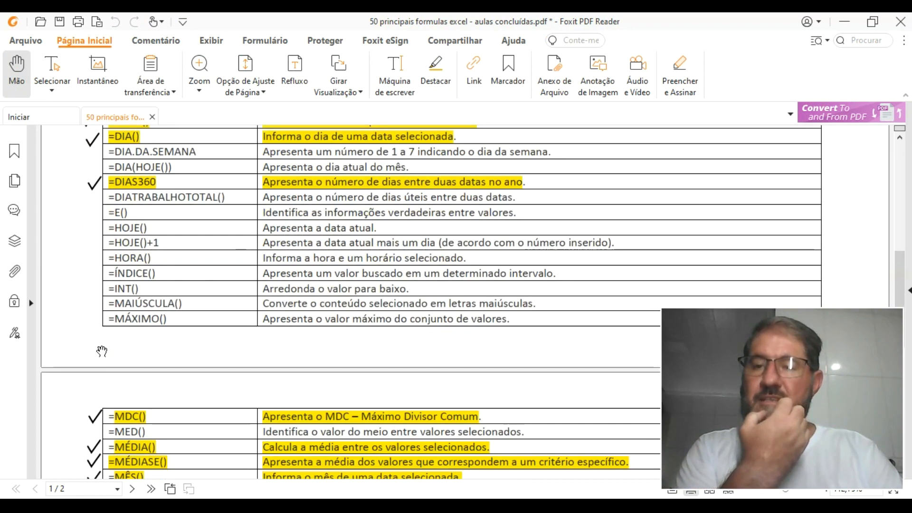
scroll(102, 351, "down", 2)
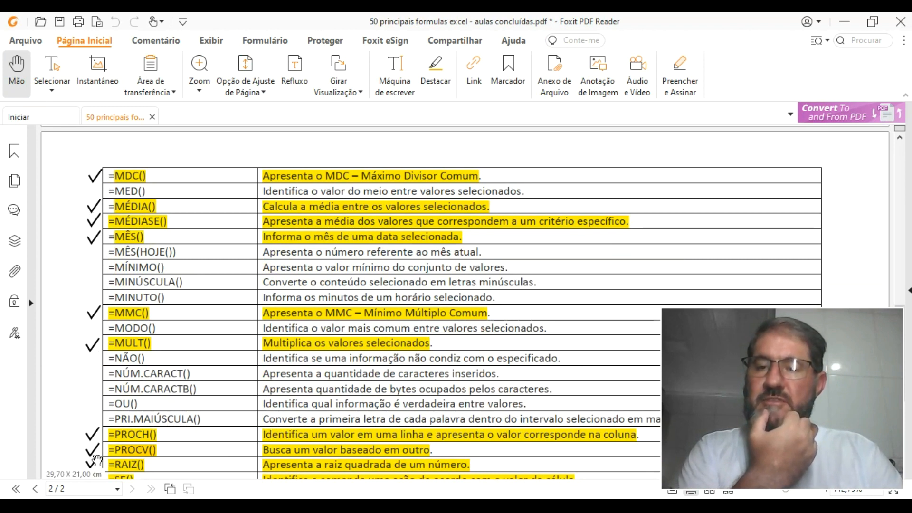
scroll(120, 409, "down", 2)
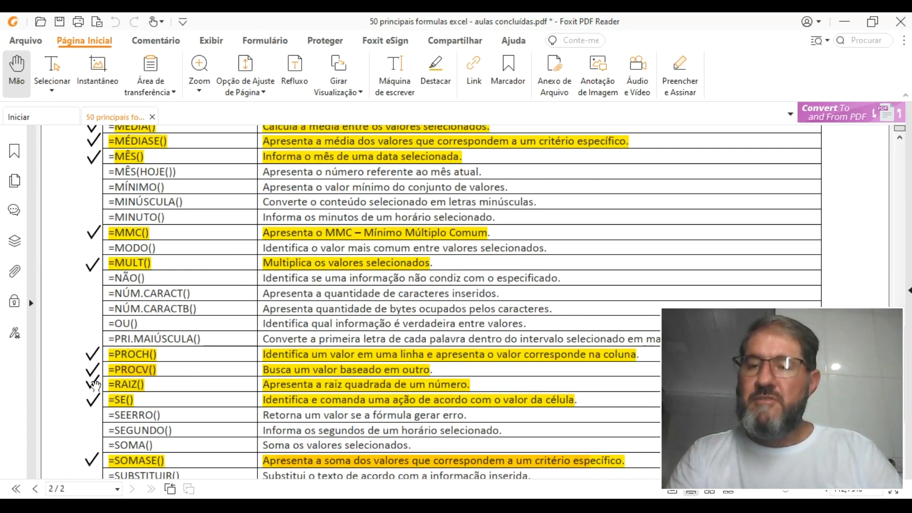
scroll(107, 366, "down", 4)
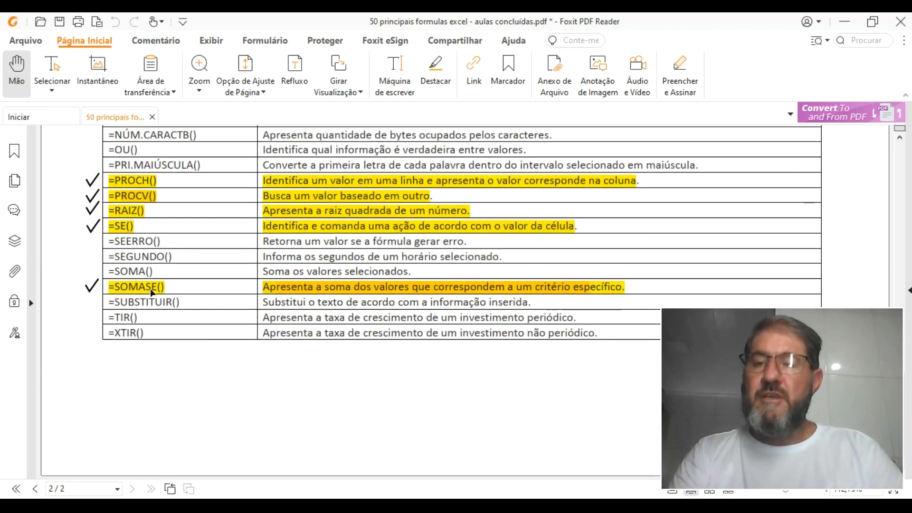
scroll(144, 317, "up", 6)
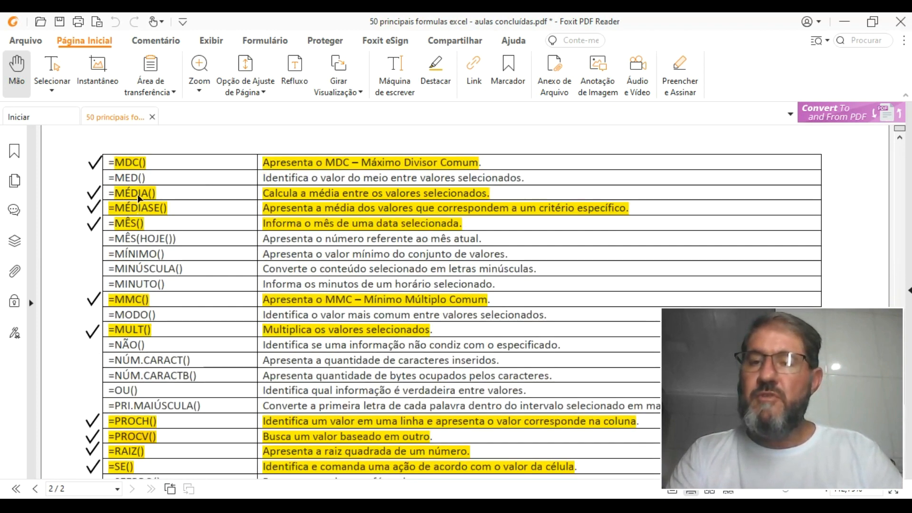
scroll(156, 192, "up", 2)
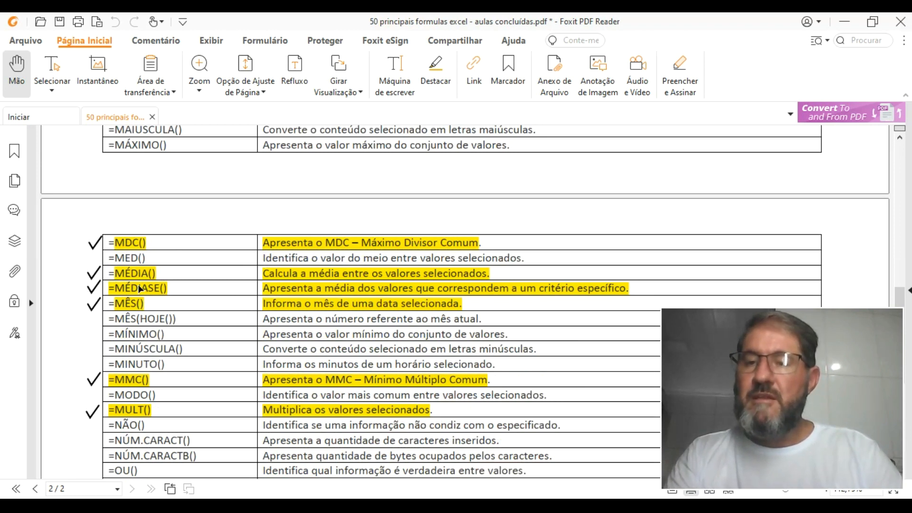
scroll(166, 328, "up", 8)
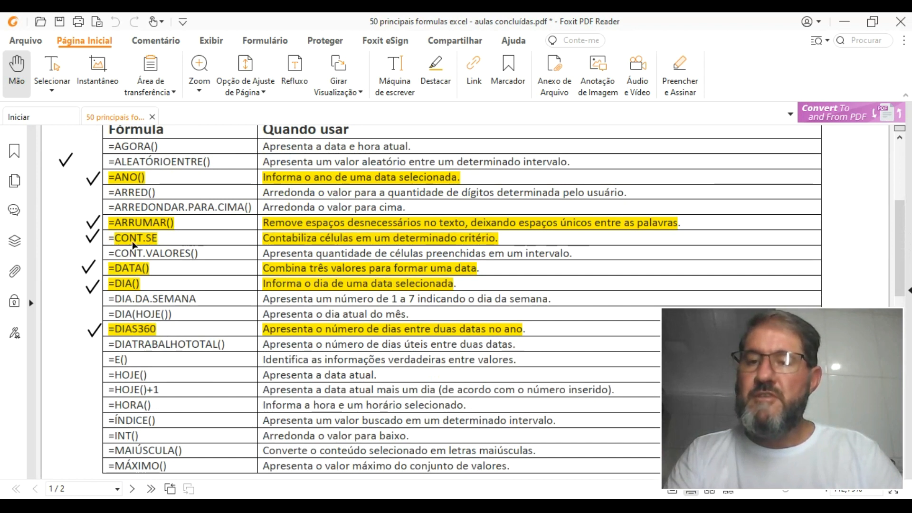
scroll(157, 313, "up", 5)
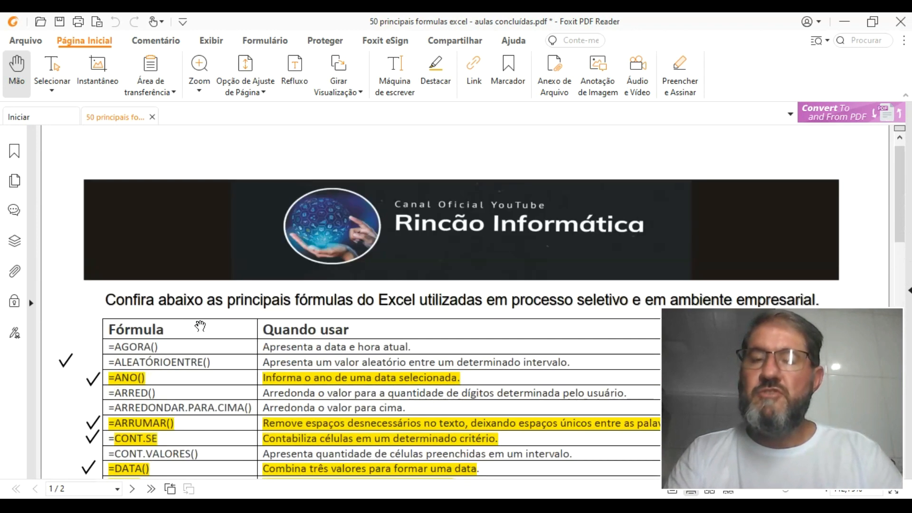
Delete the stray check mark beside the =ALEATÓRIOENTRE() row on the first page and save the PDF
left_click(678, 66)
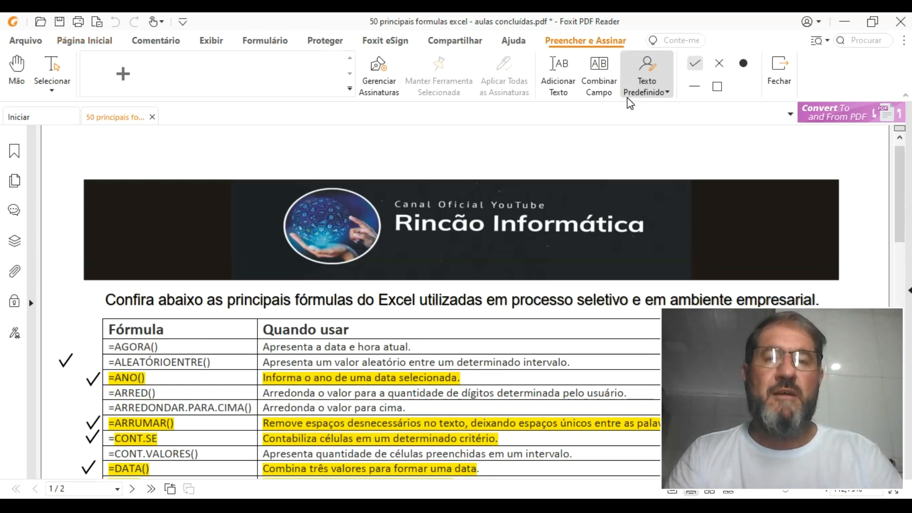
left_click(67, 362)
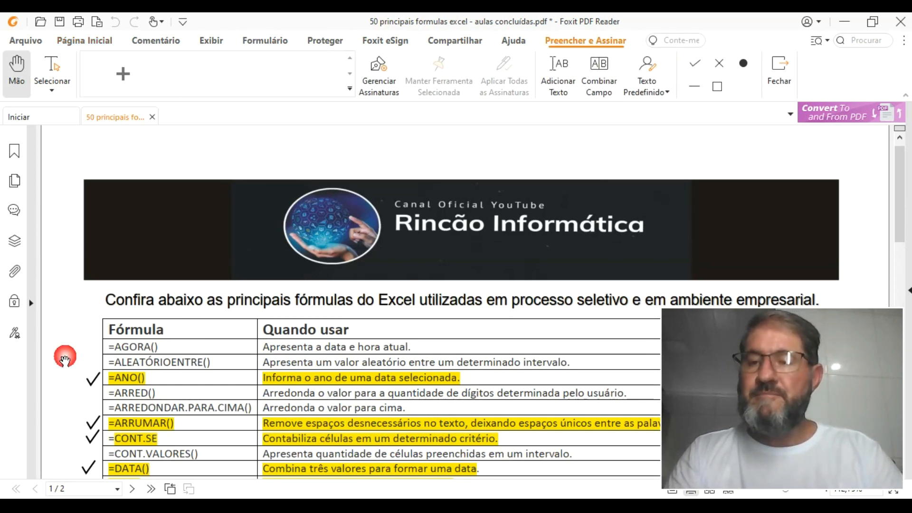
left_click(66, 361)
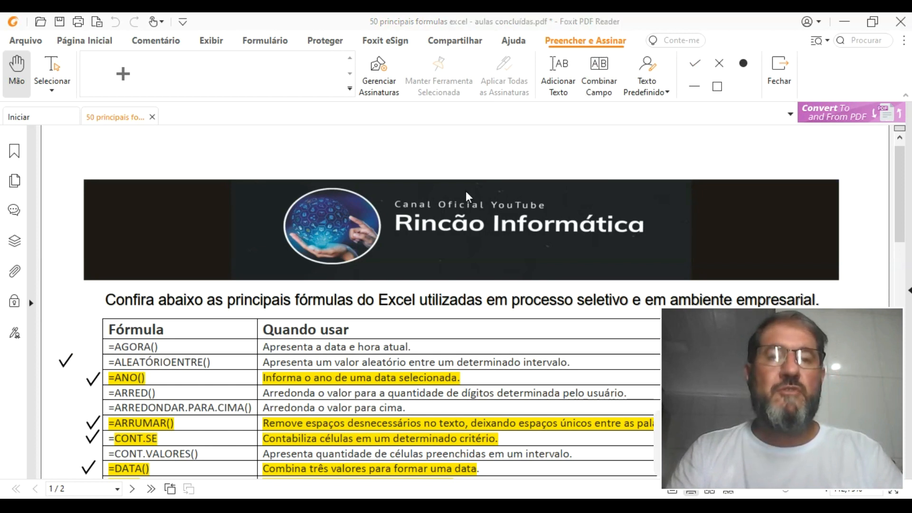
left_click(66, 361)
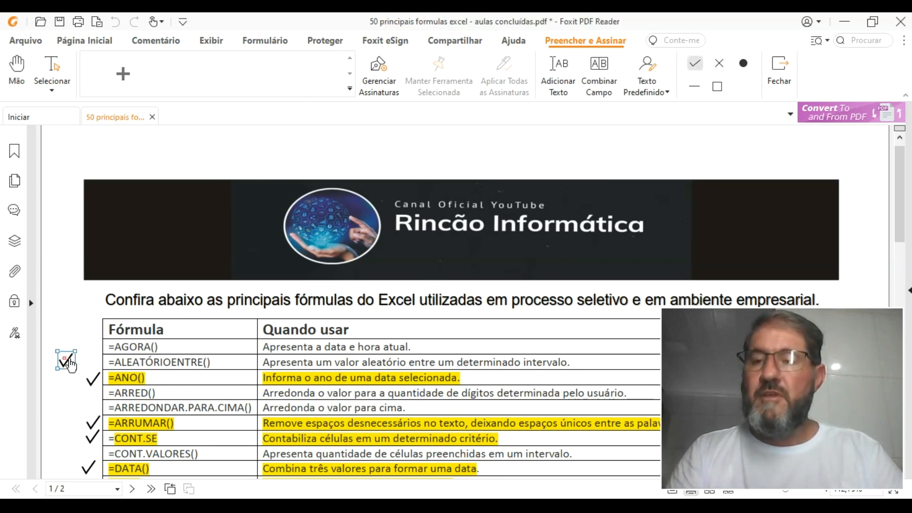
left_click(66, 360)
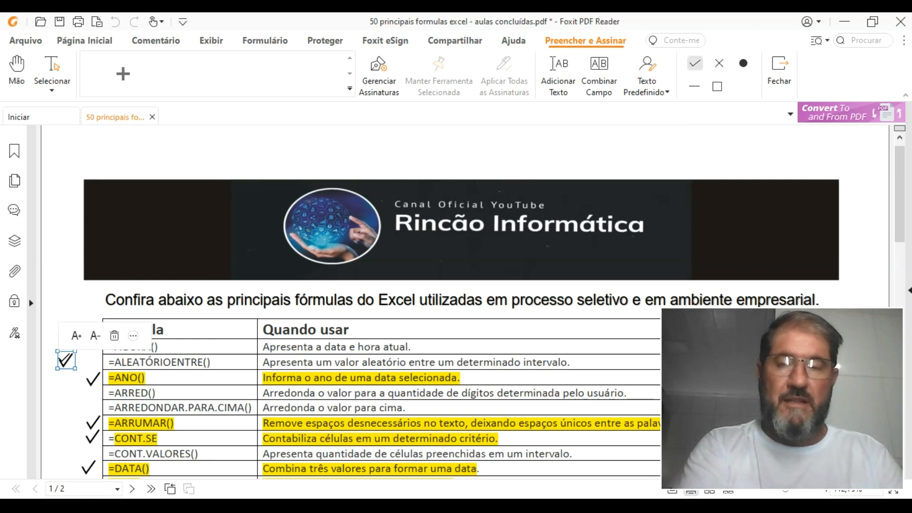
left_click_drag(66, 360, 63, 380)
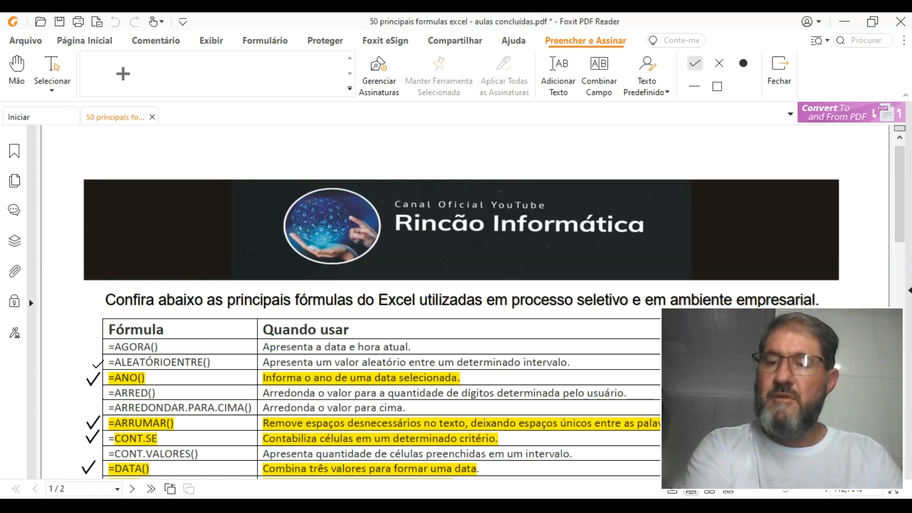
left_click(18, 76)
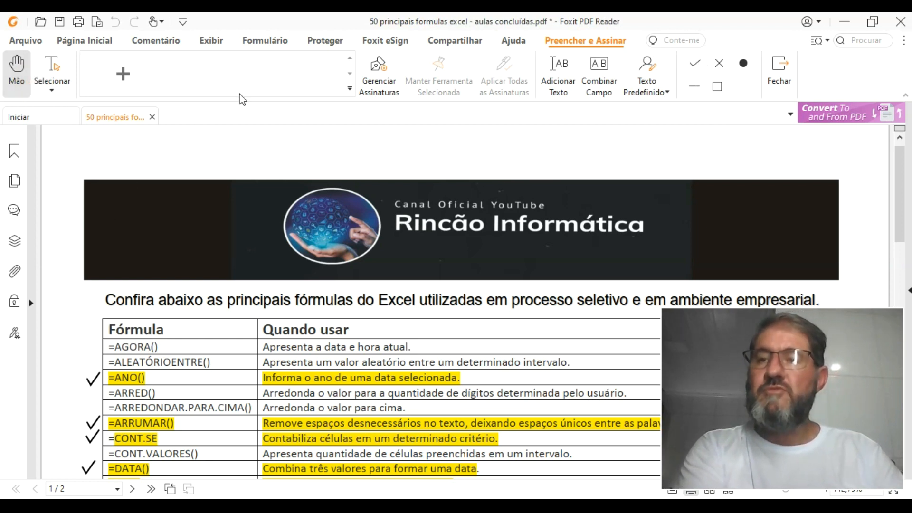
left_click(61, 21)
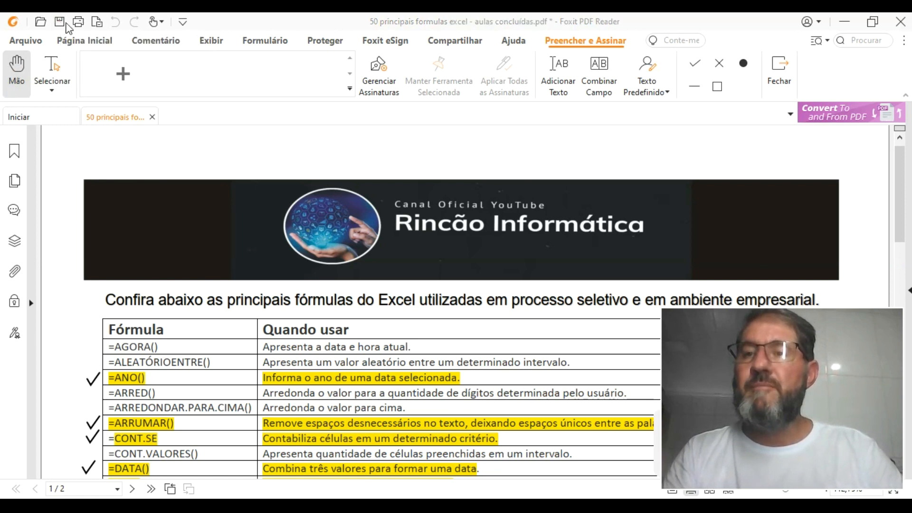